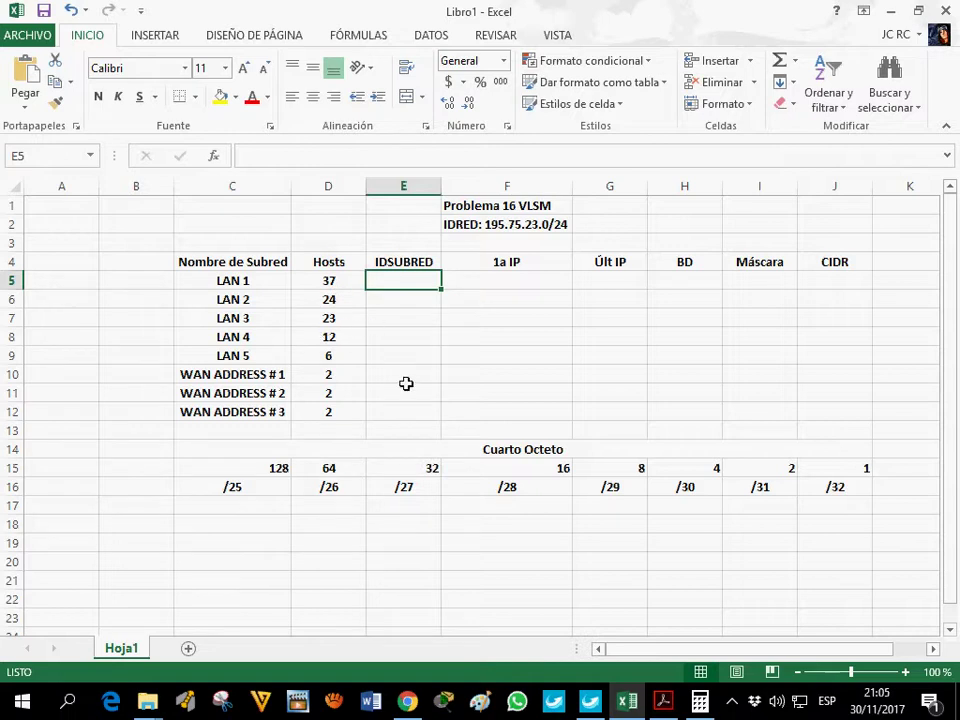
# - Review the network diagram's host counts in Acrobat Reader, and enter 192.75.23.0 as LAN 1's IDSUBRED back in Excel
pyautogui.click(660, 702)
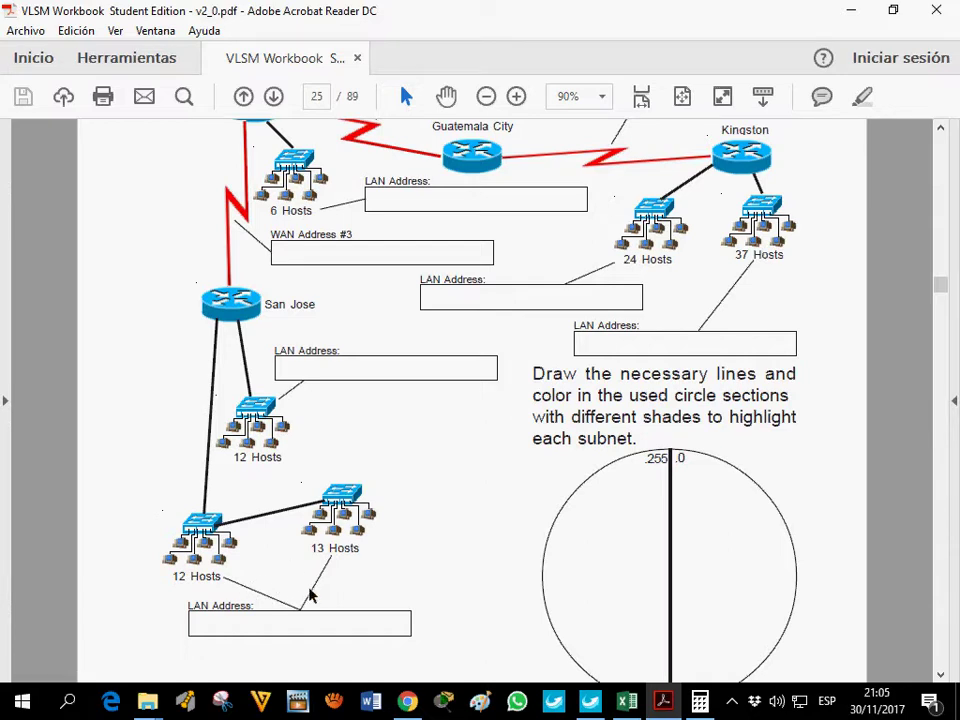
pyautogui.scroll(2, 265, 320)
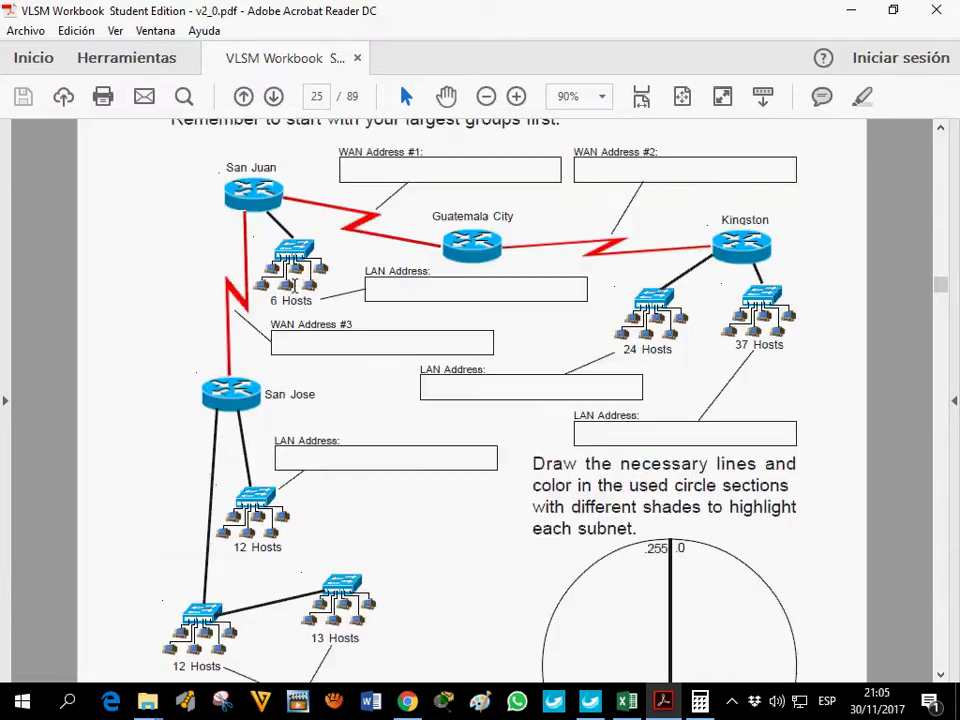
pyautogui.click(627, 701)
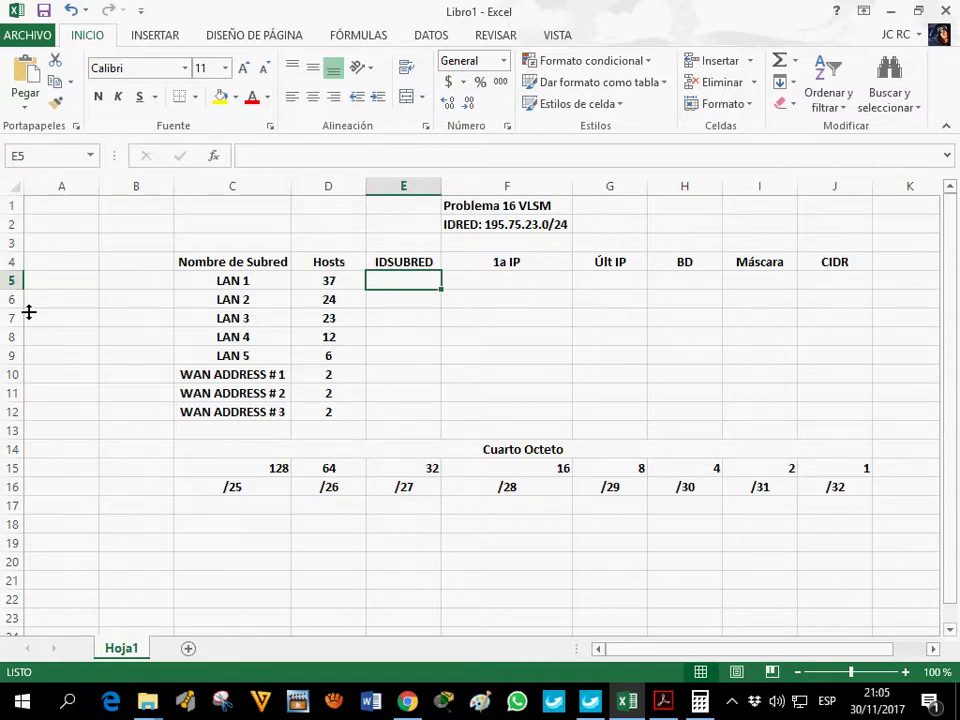
pyautogui.write('192.75.23.0')
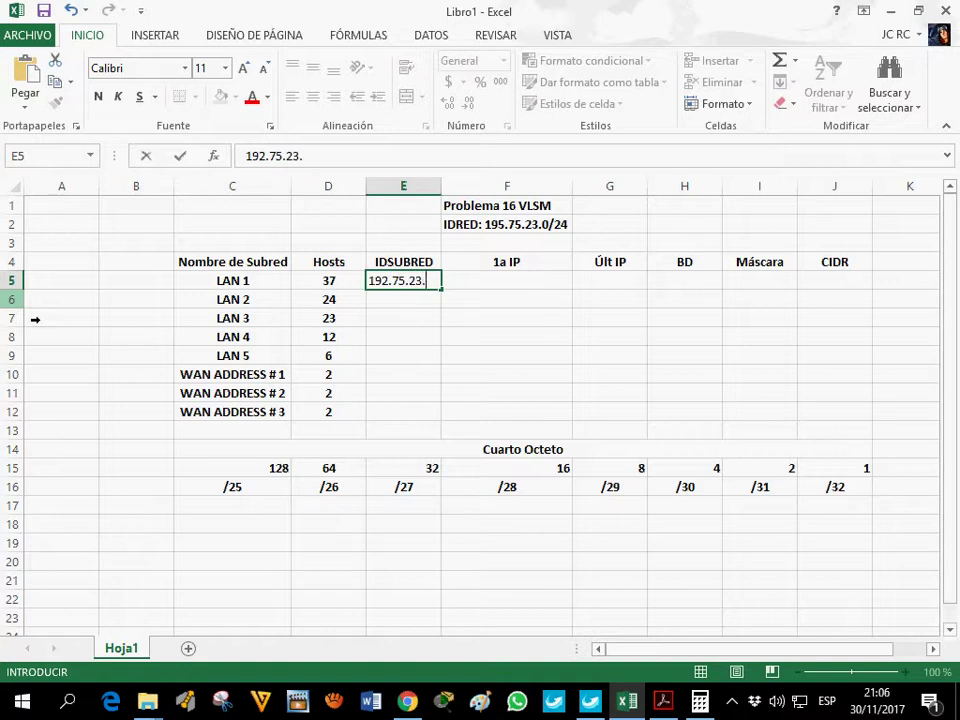
pyautogui.click(476, 287)
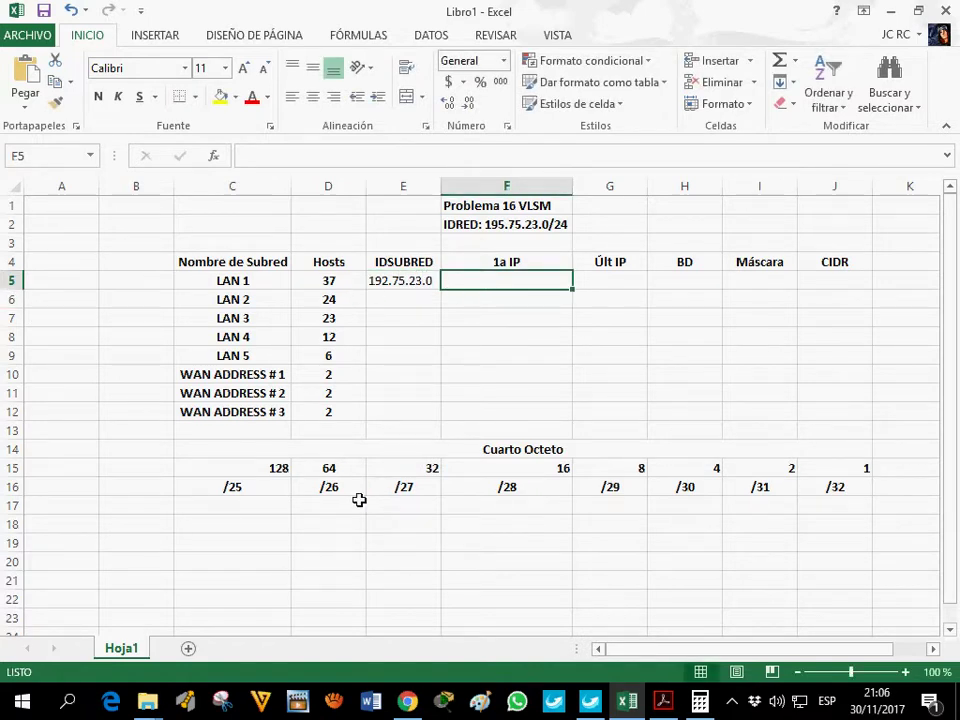
# - Enter /26 as LAN 1's CIDR, matching the 64-address block in the fourth-octet table, and center it in the cell
pyautogui.click(331, 471)
pyautogui.moveTo(331, 471)
pyautogui.mouseDown()
pyautogui.moveTo(332, 491)
pyautogui.moveTo(345, 478)
pyautogui.mouseUp()
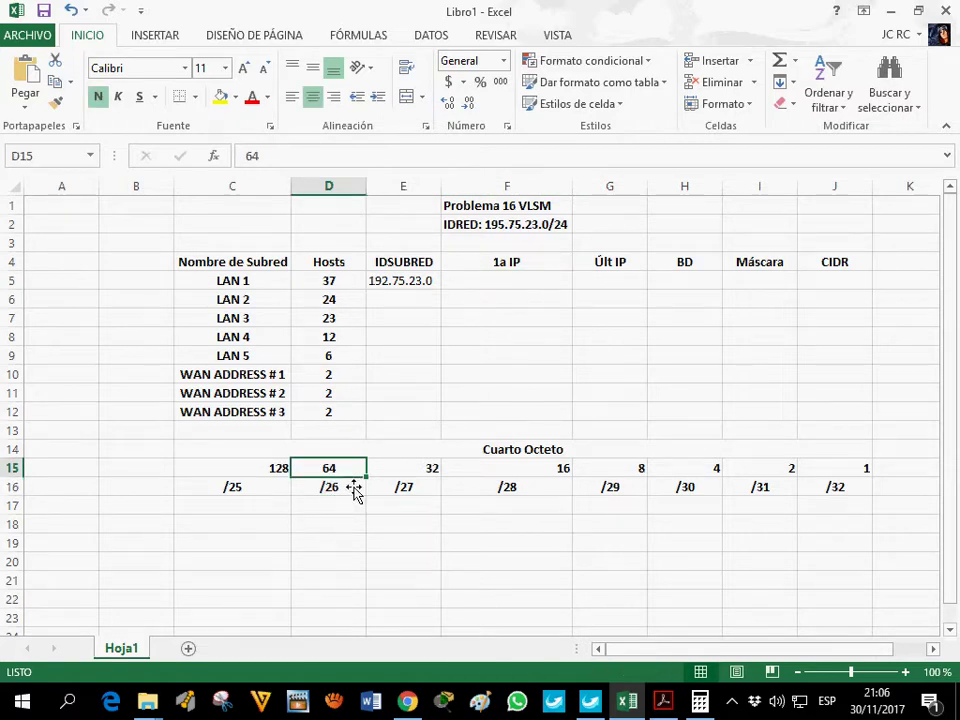
pyautogui.click(845, 290)
pyautogui.click(446, 155)
pyautogui.write('/26')
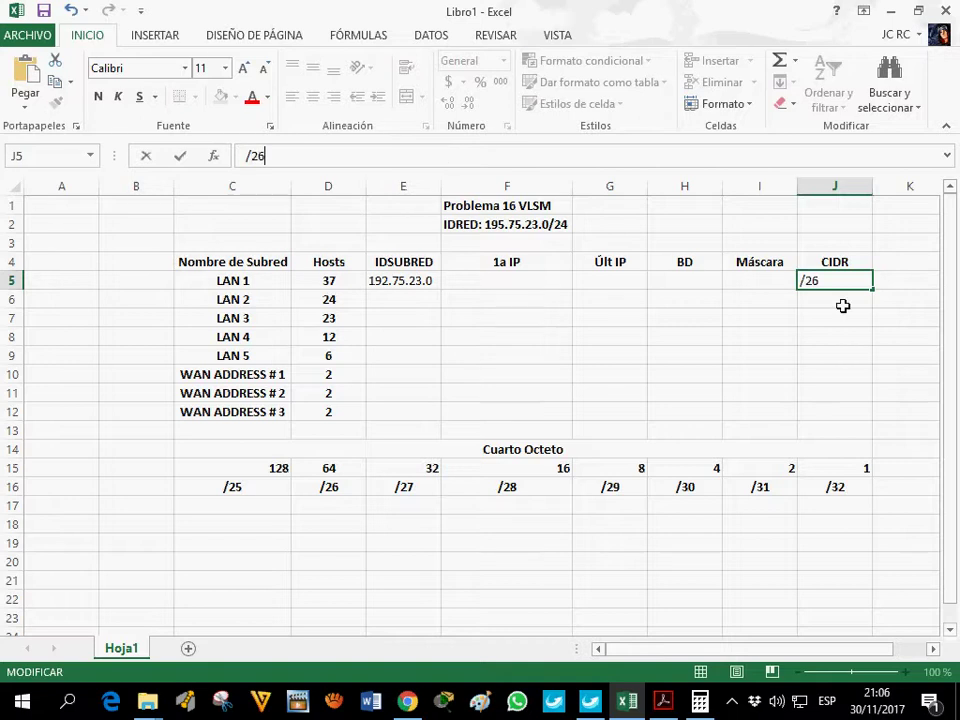
pyautogui.press('Return')
pyautogui.press('Up')
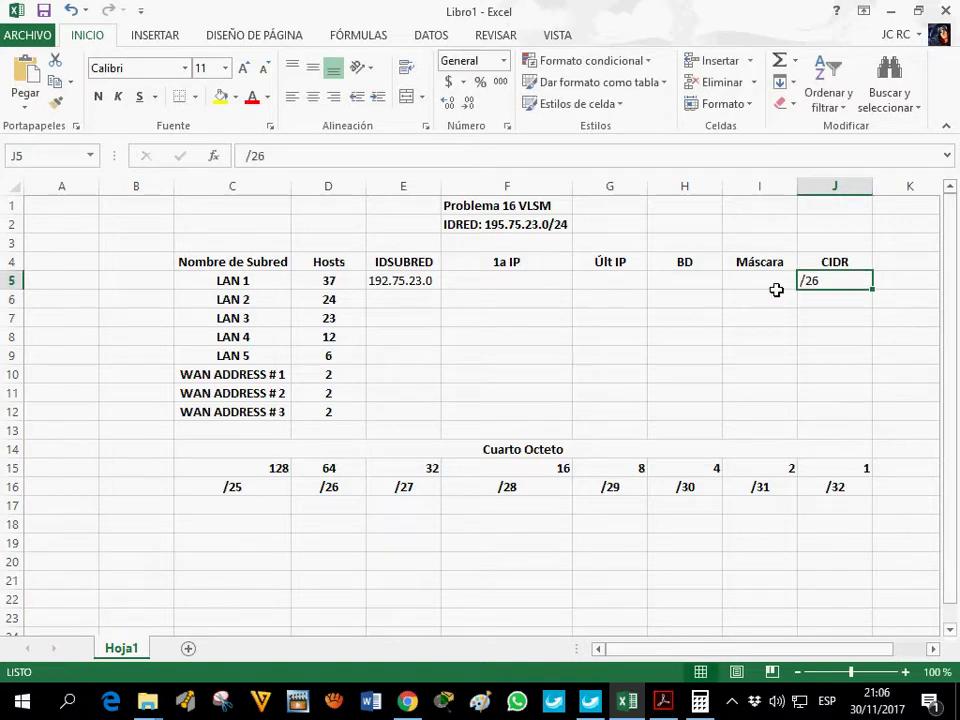
pyautogui.click(313, 96)
# - Enter 192.75.23.1 as LAN 1's first IP in the 1a IP column
pyautogui.click(506, 290)
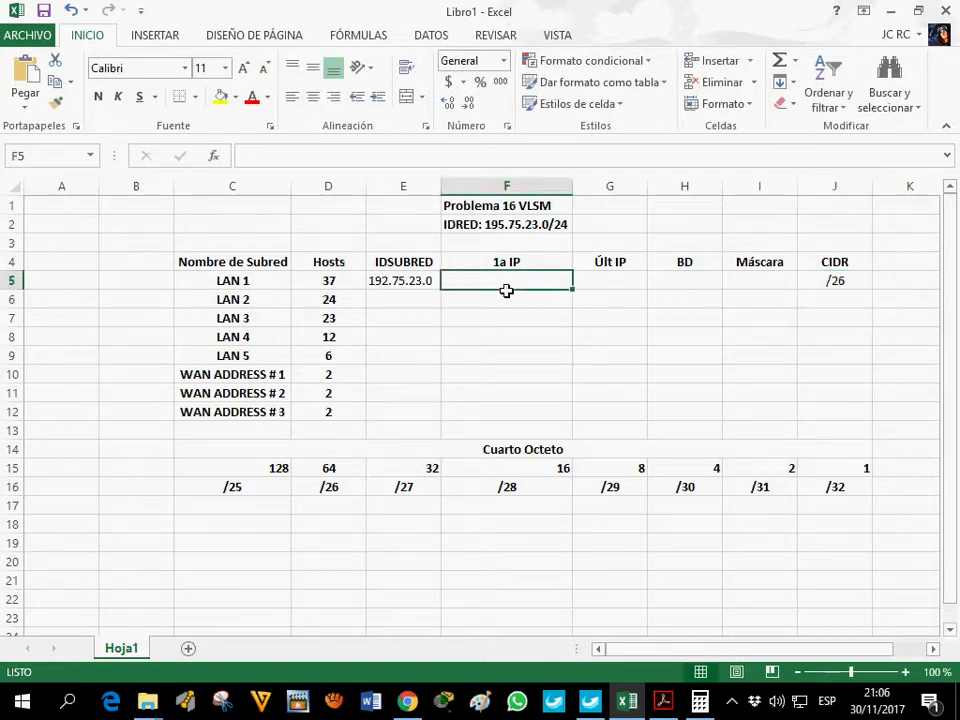
pyautogui.write('192.168')
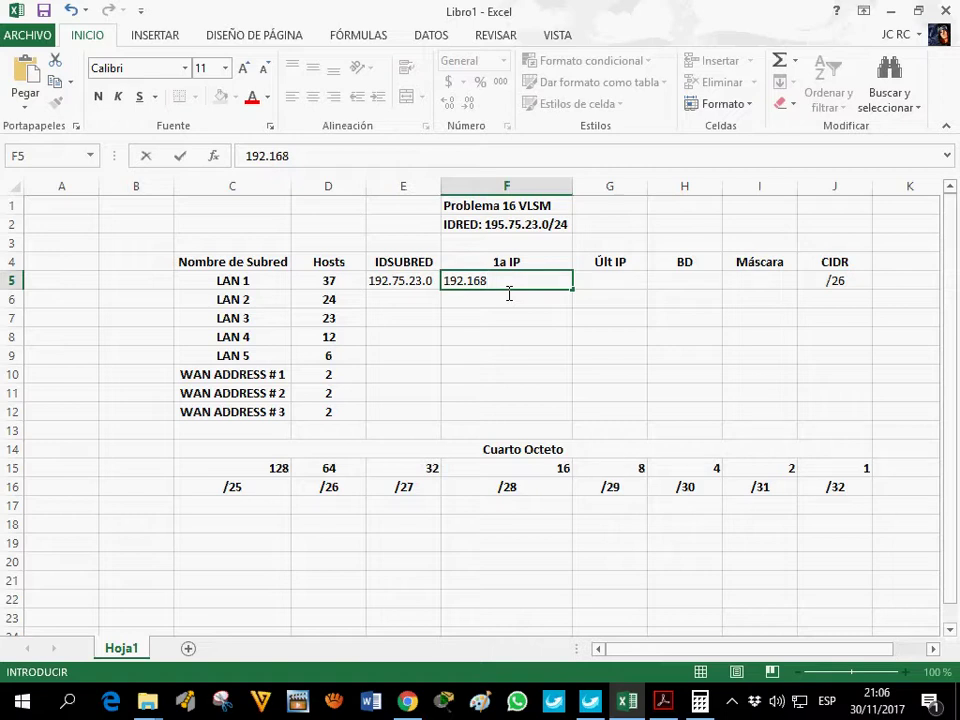
pyautogui.press('BackSpace')
pyautogui.press('BackSpace')
pyautogui.press('BackSpace')
pyautogui.press('Tab')
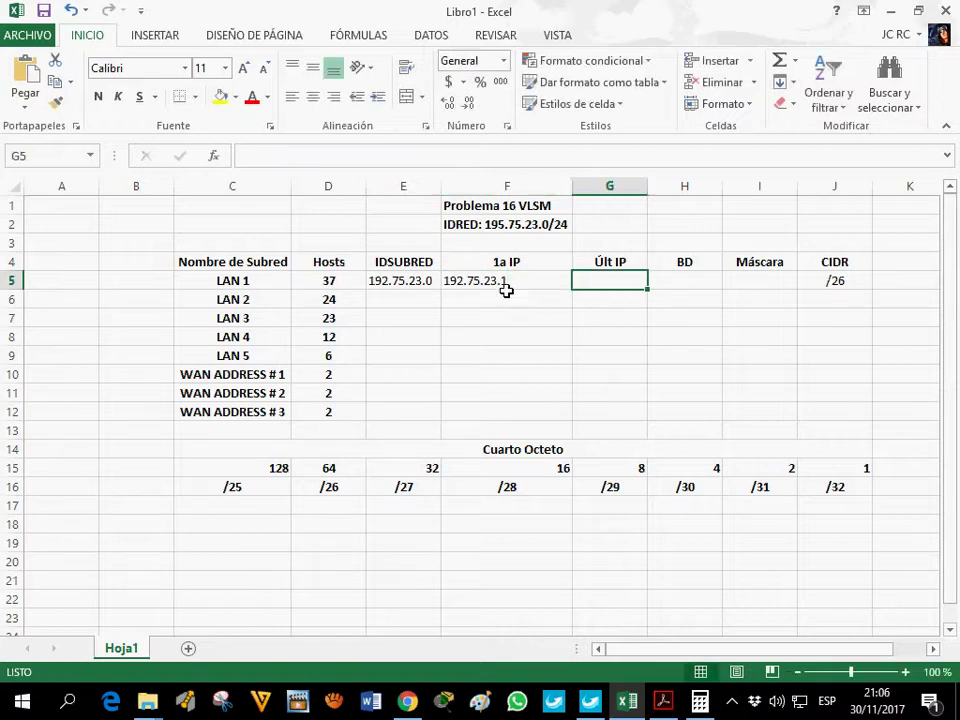
# - Enter 192.75.23.63 as LAN 1's broadcast address in the BD column, and start its last IP with 192.75
pyautogui.click(700, 284)
pyautogui.click(345, 466)
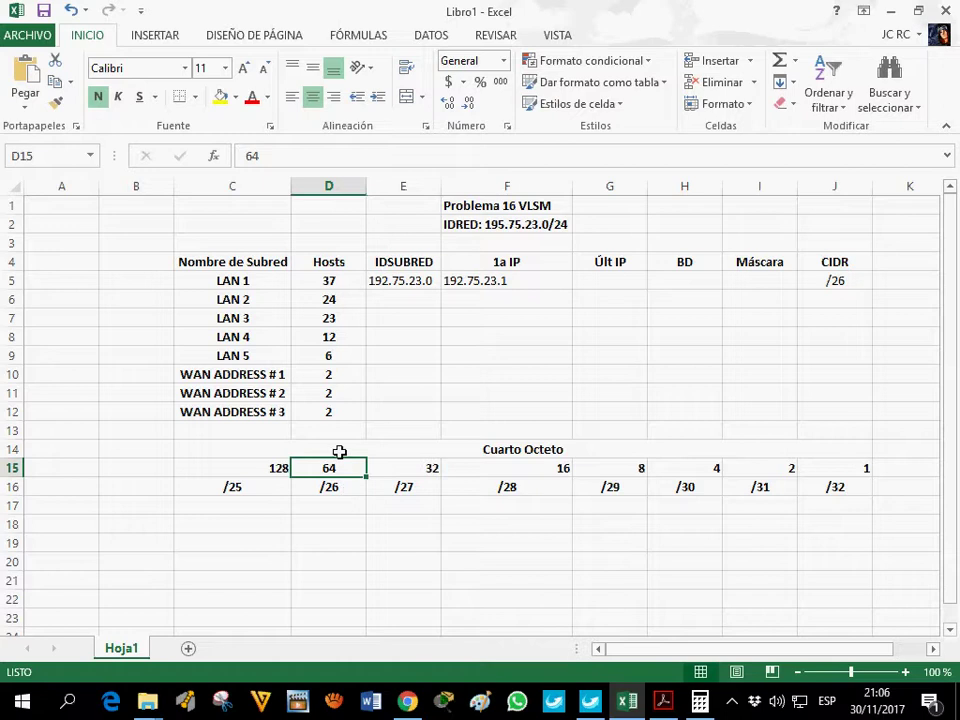
pyautogui.click(666, 287)
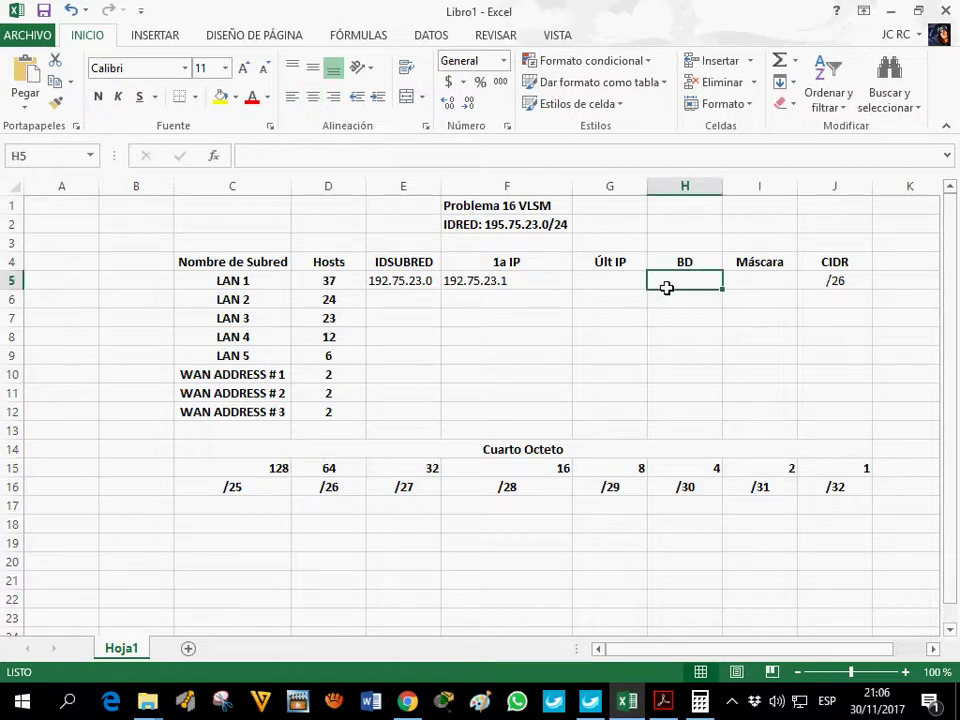
pyautogui.write('19')
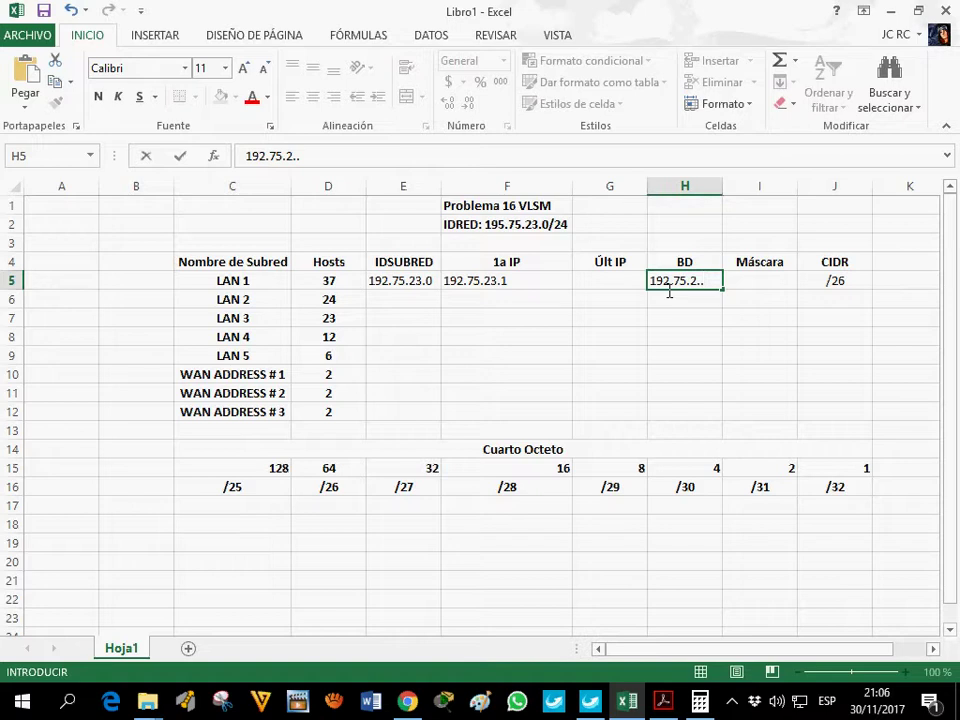
pyautogui.write('2.75.2.63')
pyautogui.click(626, 287)
pyautogui.write('192.75.')
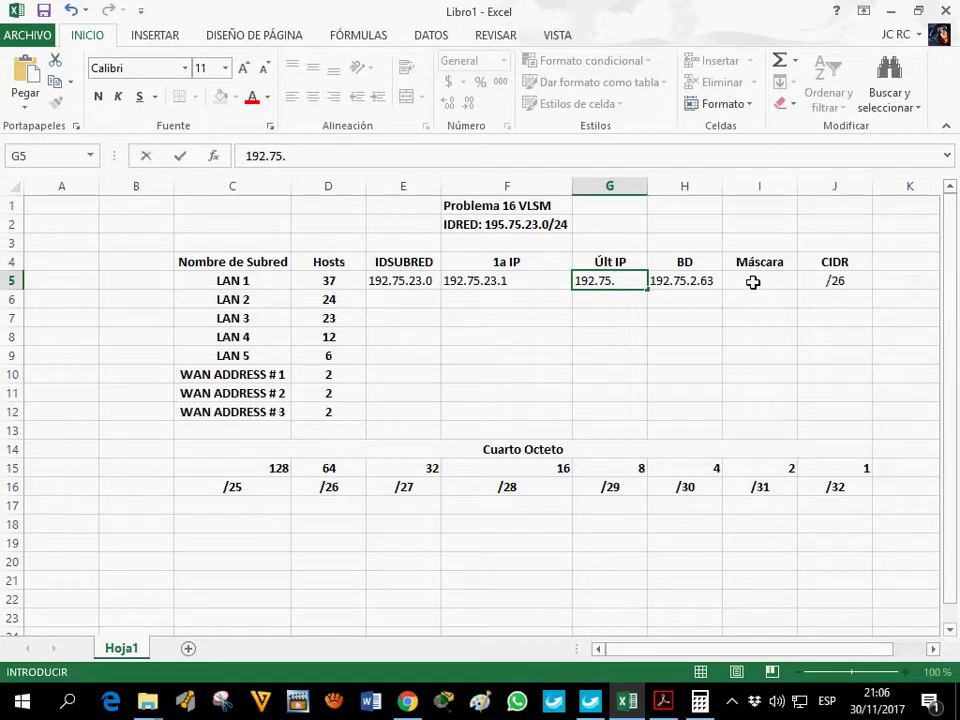
pyautogui.click(708, 288)
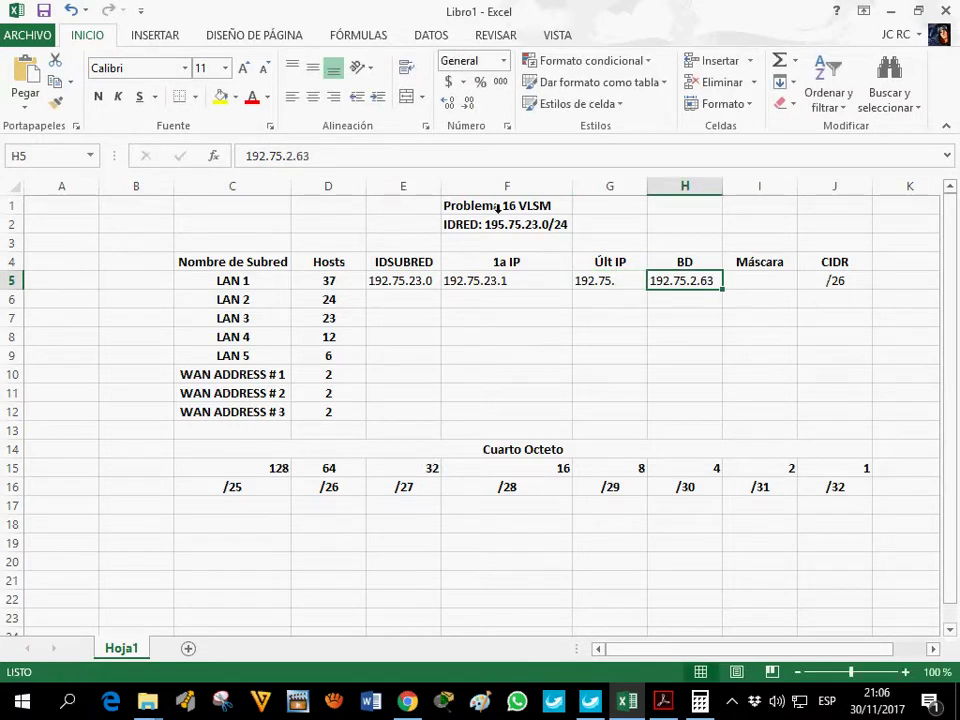
pyautogui.click(297, 158)
pyautogui.write('3')
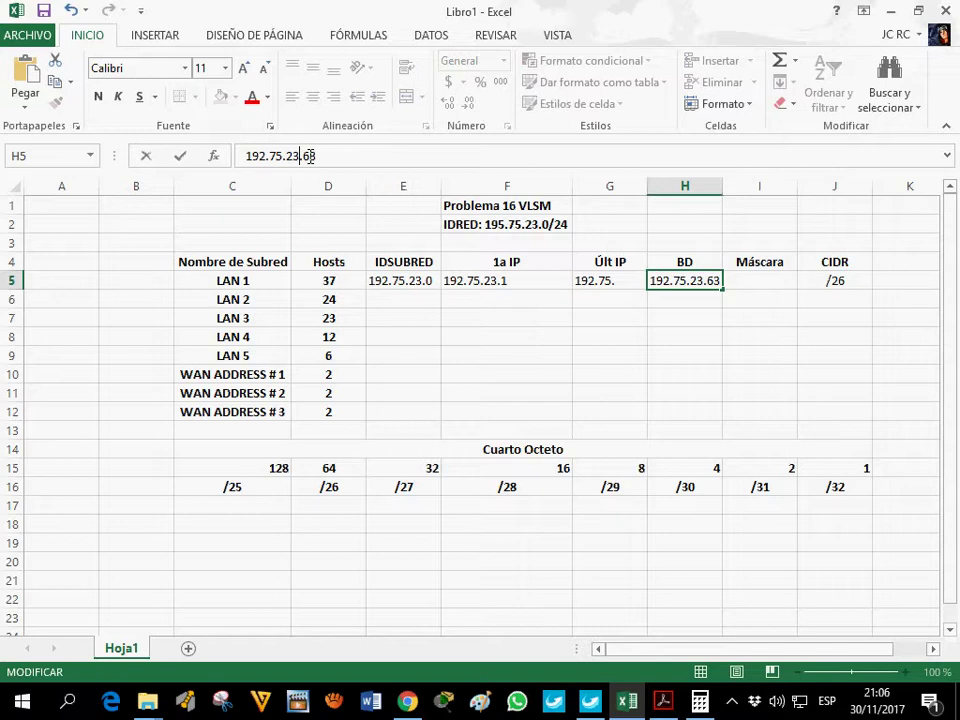
# - Complete LAN 1's last IP in the Últ IP column as 192.75.23.62
pyautogui.click(613, 285)
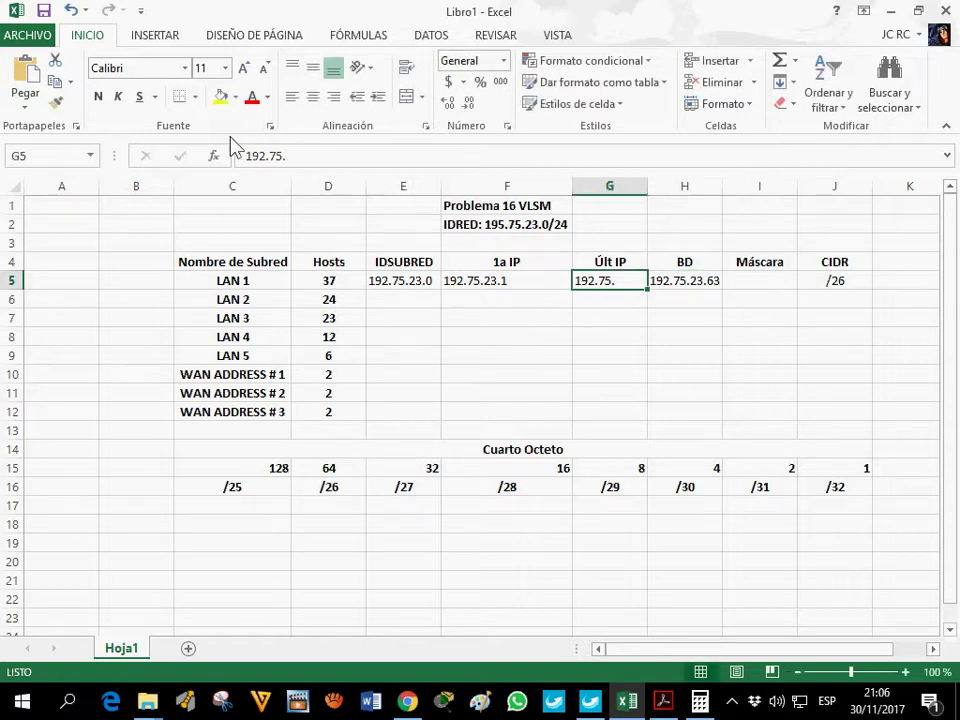
pyautogui.click(319, 158)
pyautogui.write('23.62')
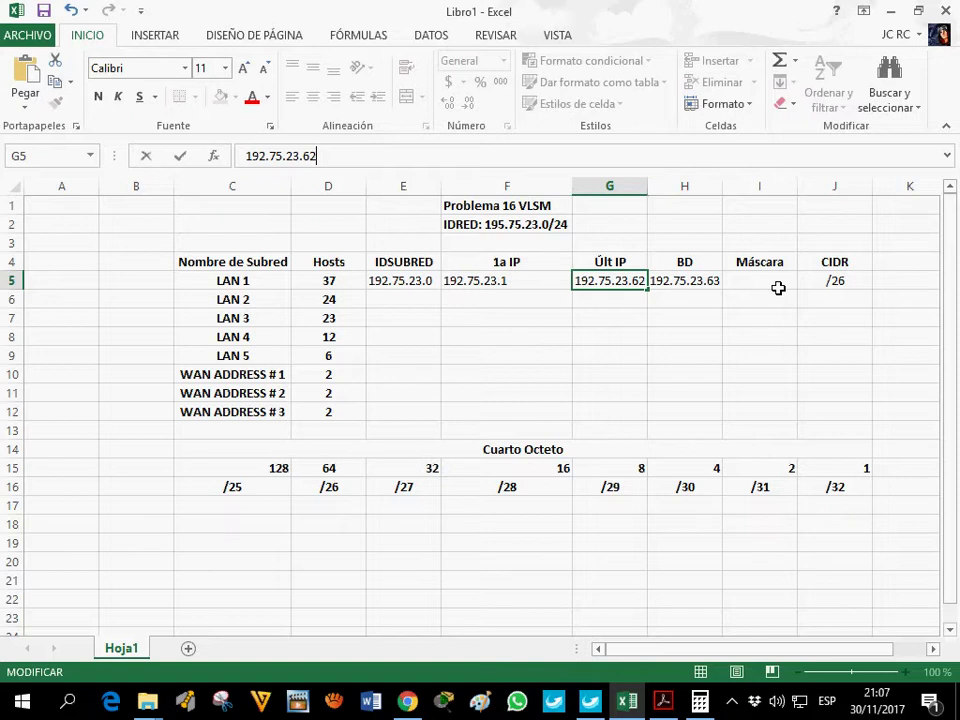
# - Enter 255.255.255.192 as LAN 1's subnet mask and widen the Máscara column to fit the full value
pyautogui.click(778, 288)
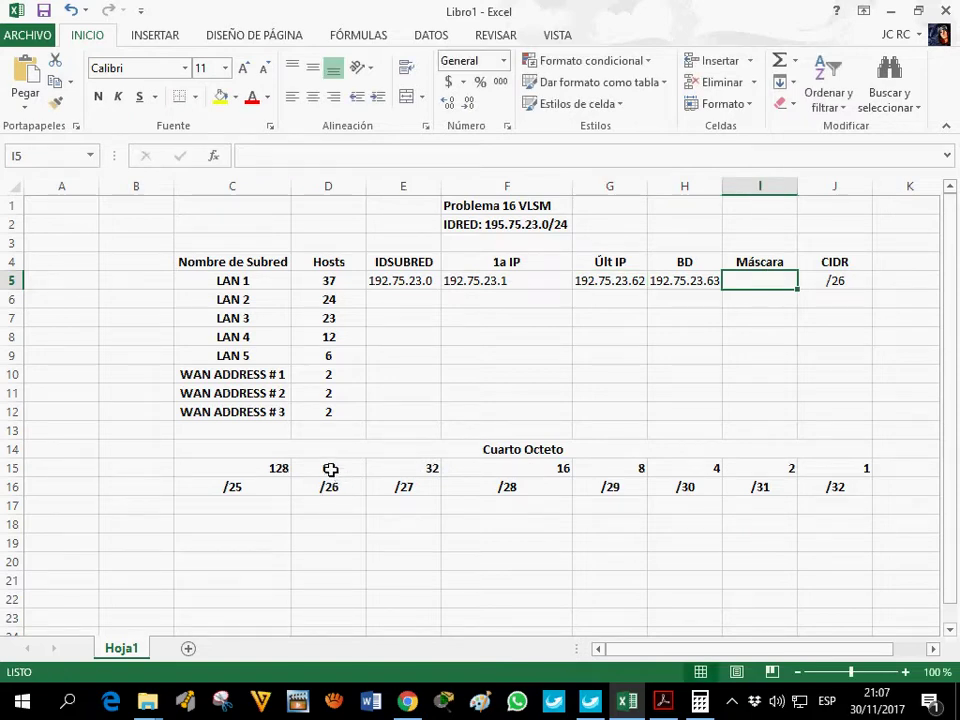
pyautogui.write('255.255')
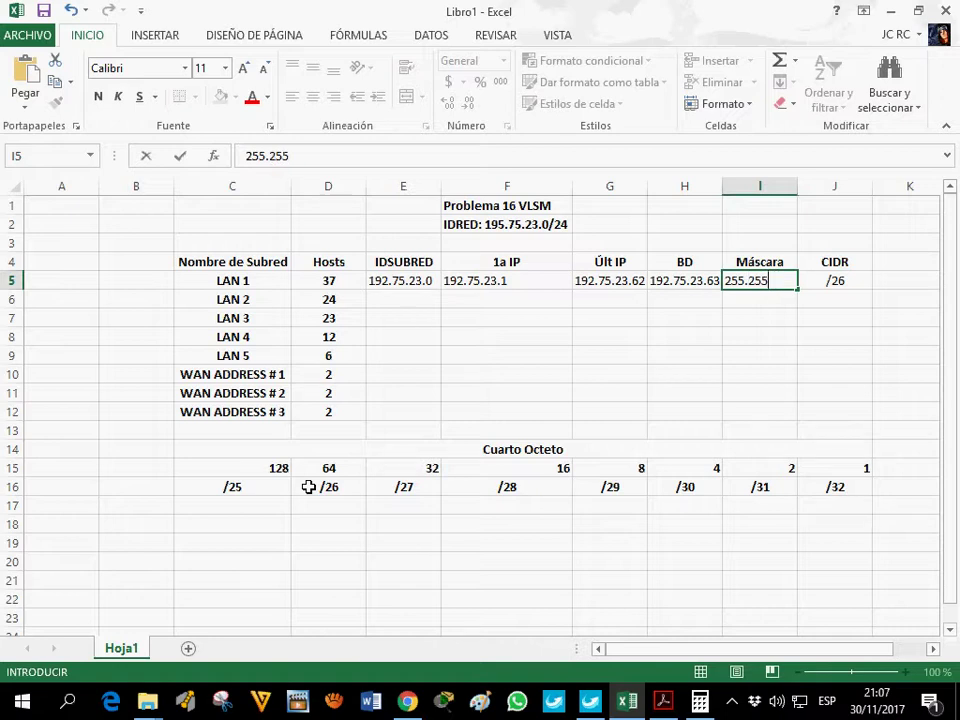
pyautogui.write('525')
pyautogui.write('55.')
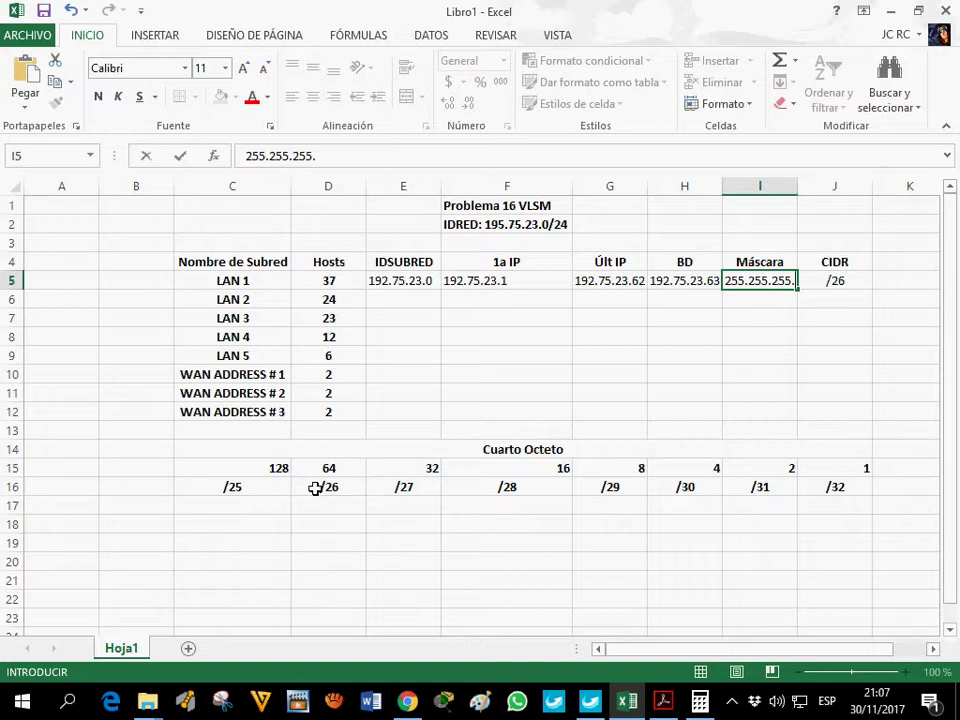
pyautogui.write('192')
pyautogui.click(795, 222)
pyautogui.moveTo(799, 197); pyautogui.dragTo(806, 205)
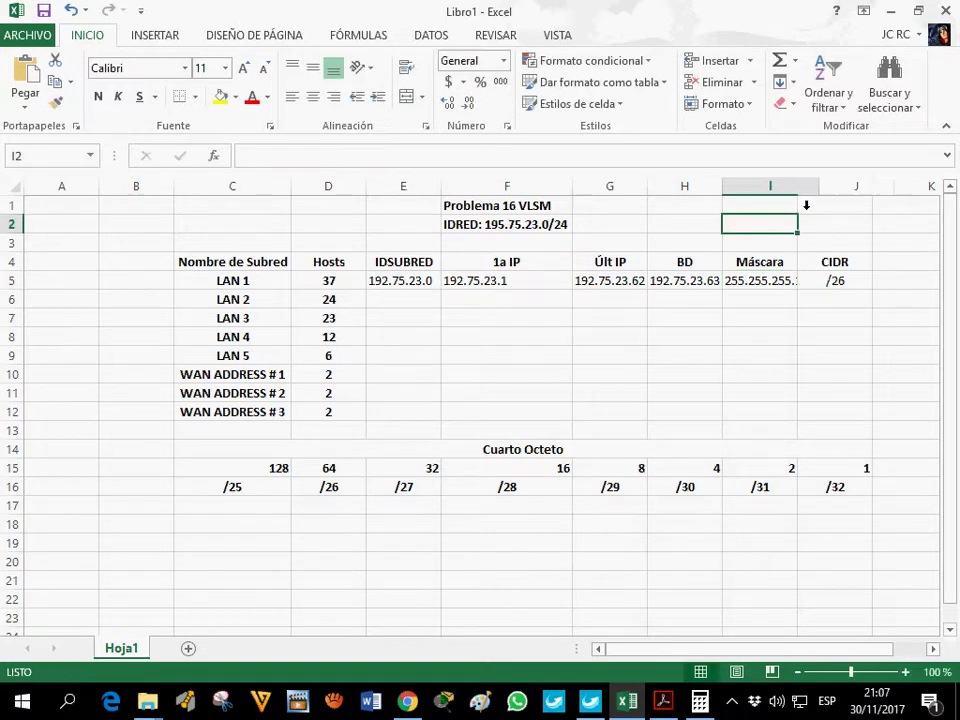
# - Enter /27 as LAN 2's CIDR, matching the 32-address block in the fourth-octet table, and center it in the cell
pyautogui.click(410, 309)
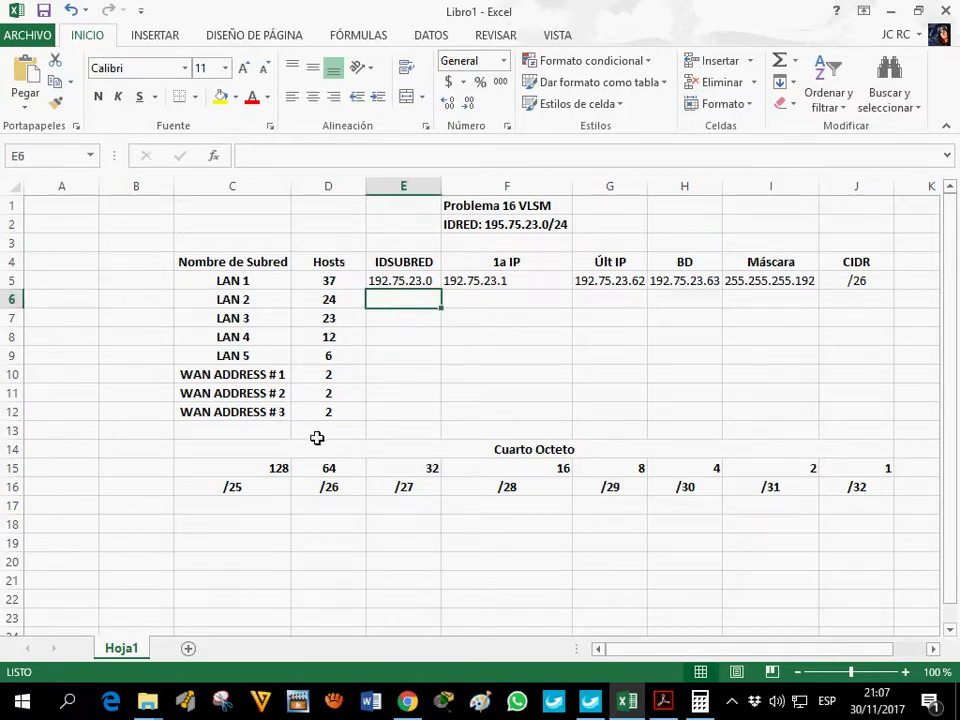
pyautogui.moveTo(412, 470)
pyautogui.mouseDown()
pyautogui.moveTo(418, 489)
pyautogui.moveTo(426, 474)
pyautogui.mouseUp()
pyautogui.click(851, 298)
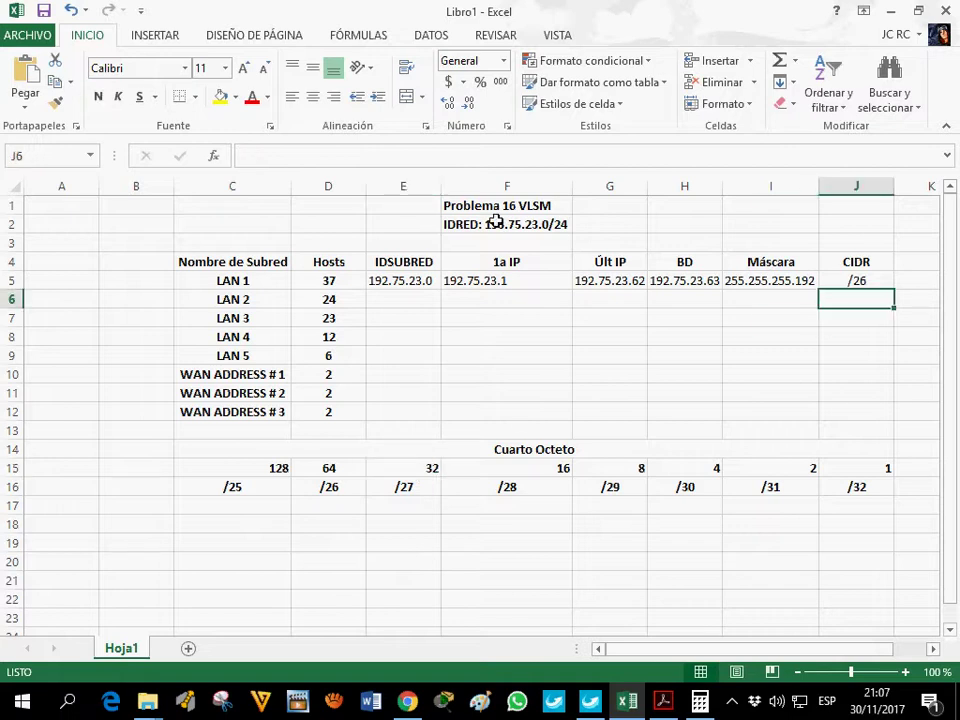
pyautogui.write('/')
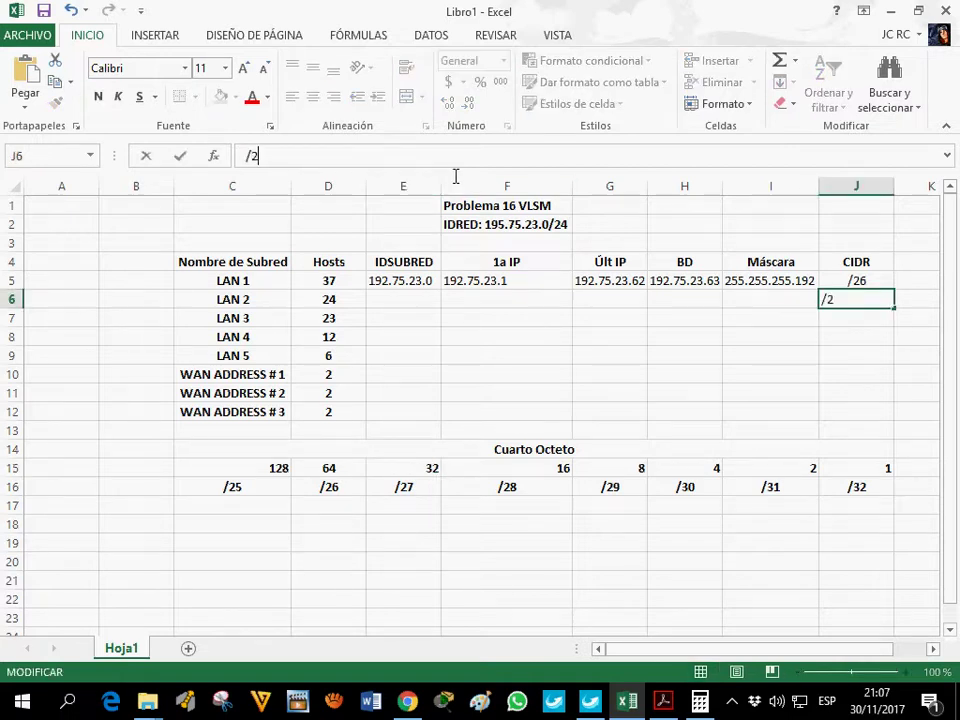
pyautogui.write('27')
pyautogui.click(403, 305)
pyautogui.click(846, 298)
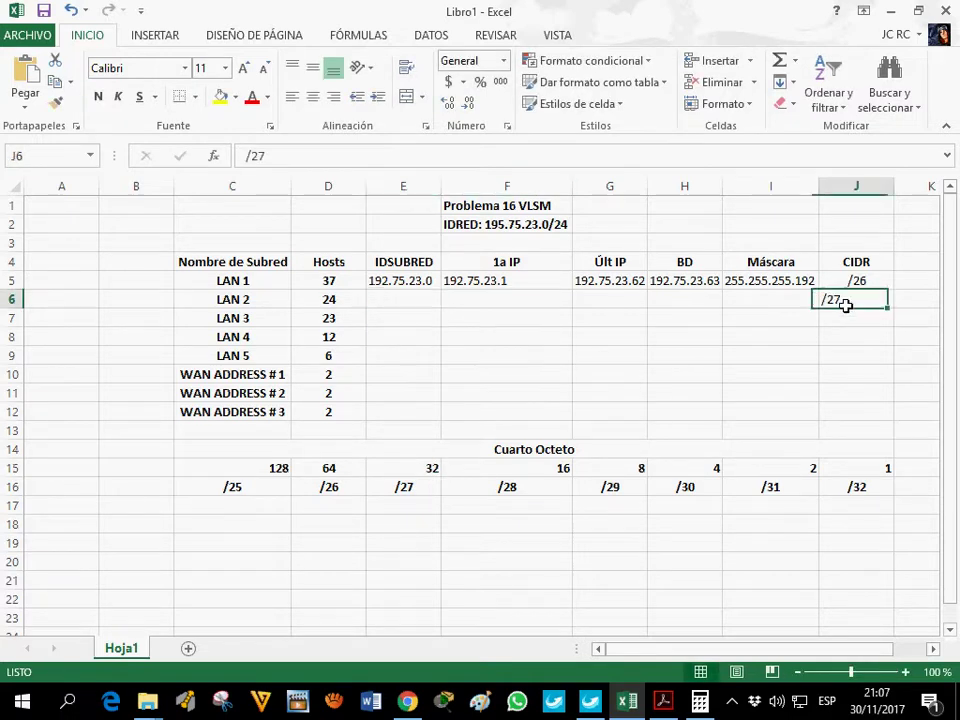
# - Enter 192.75.23.64 as LAN 2's IDSUBRED and 192.75.23.65 as its first IP
pyautogui.click(407, 305)
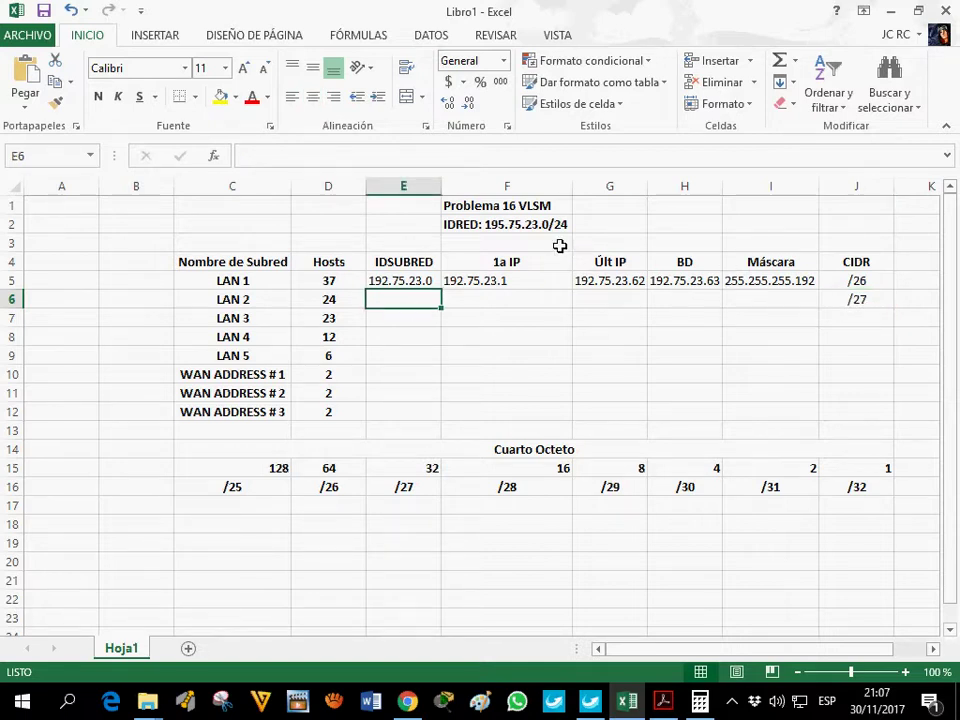
pyautogui.write('0')
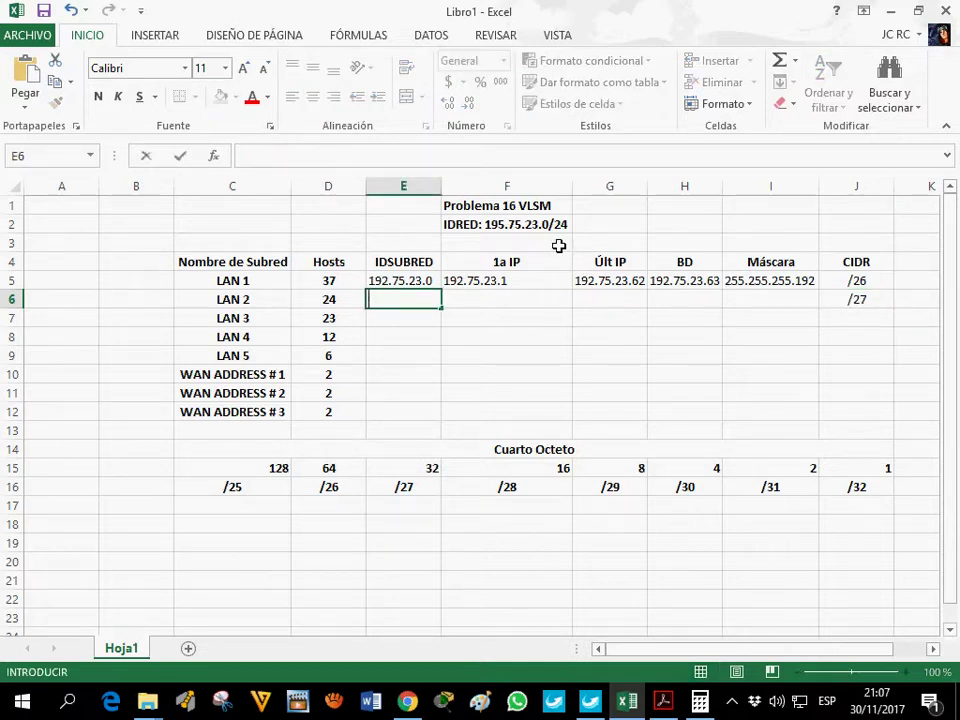
pyautogui.write('92.16')
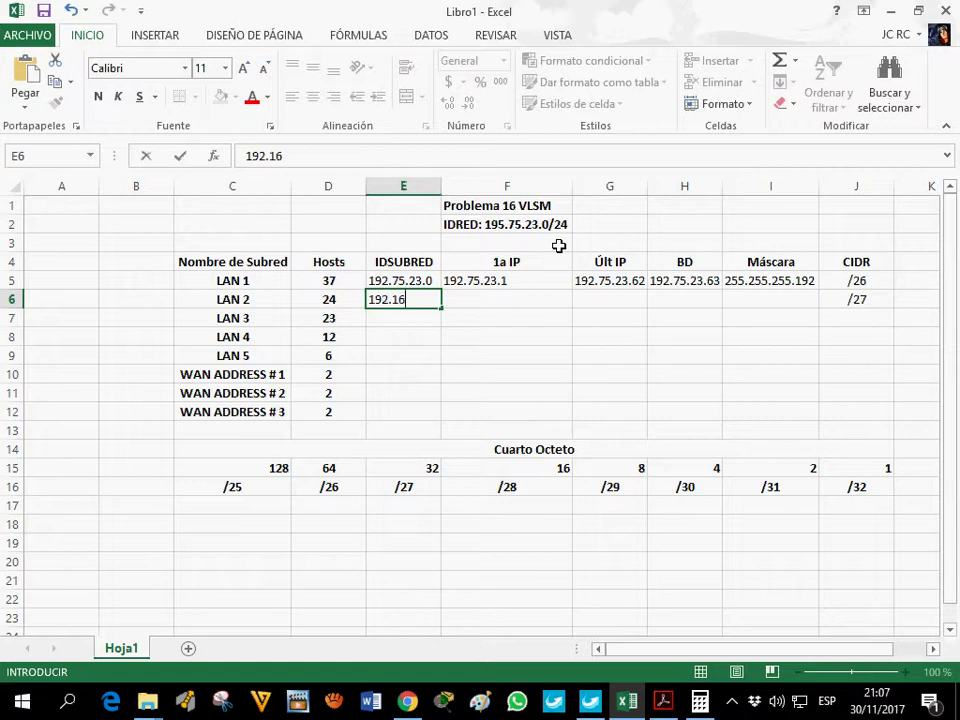
pyautogui.press('BackSpace')
pyautogui.press('BackSpace')
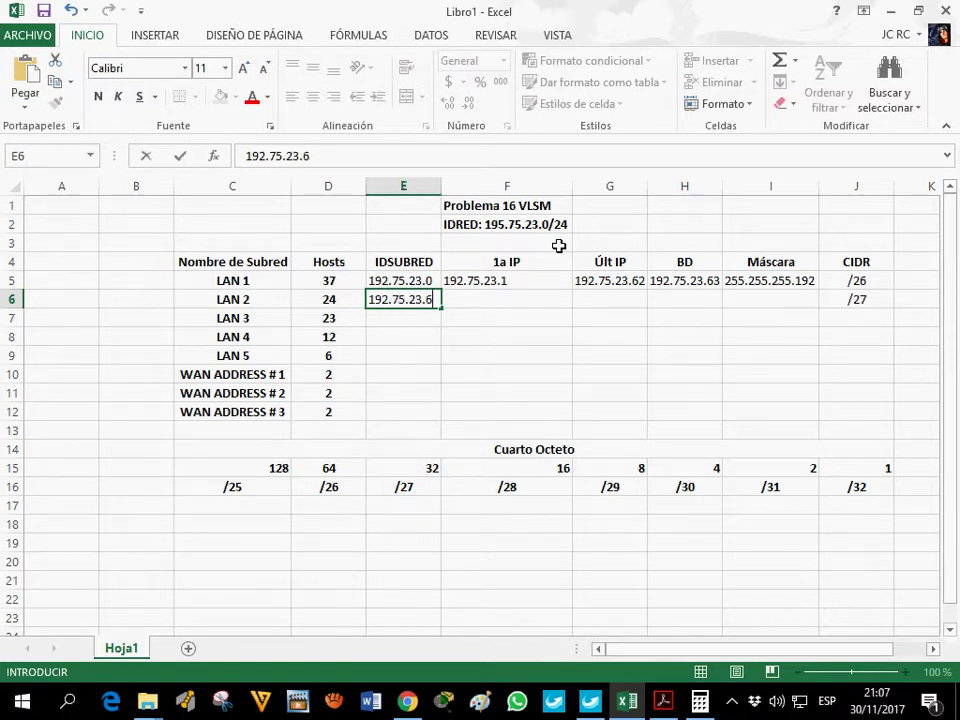
pyautogui.press('Tab')
pyautogui.write('192.75.23.65')
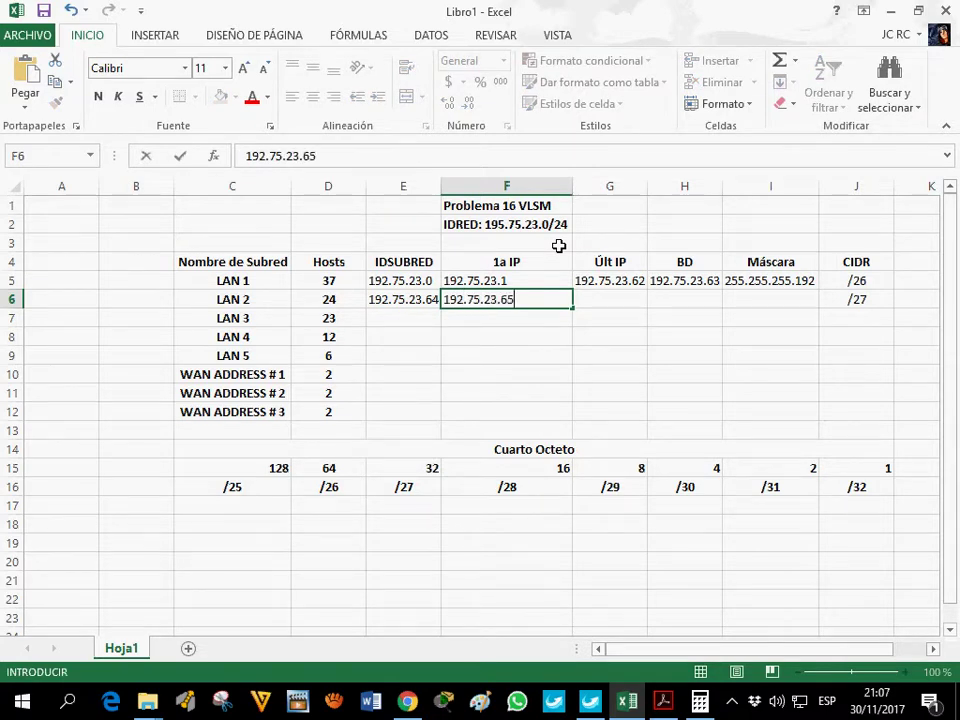
pyautogui.press('Tab')
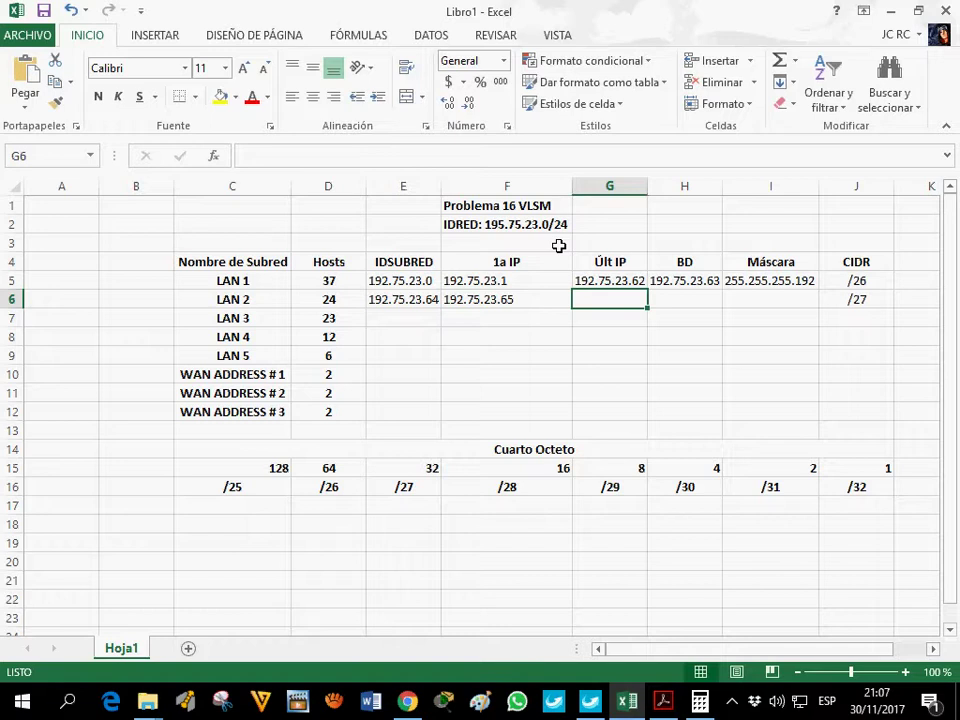
# - Switch to the Calculator and add 32, the /27 block size, to 63 for LAN 2's broadcast octet
pyautogui.click(698, 304)
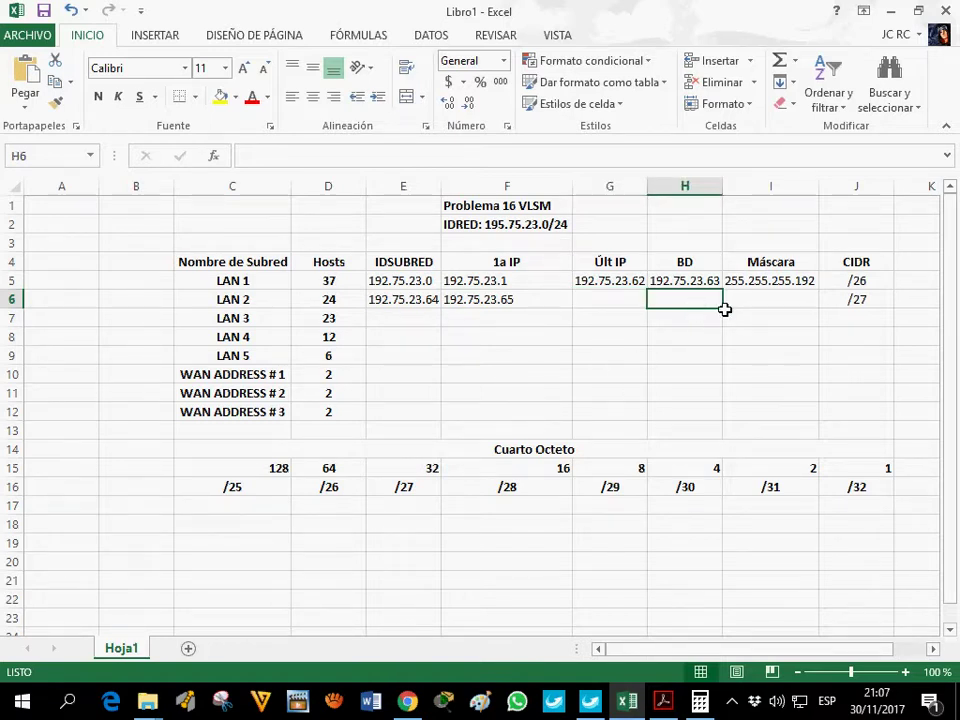
pyautogui.click(431, 472)
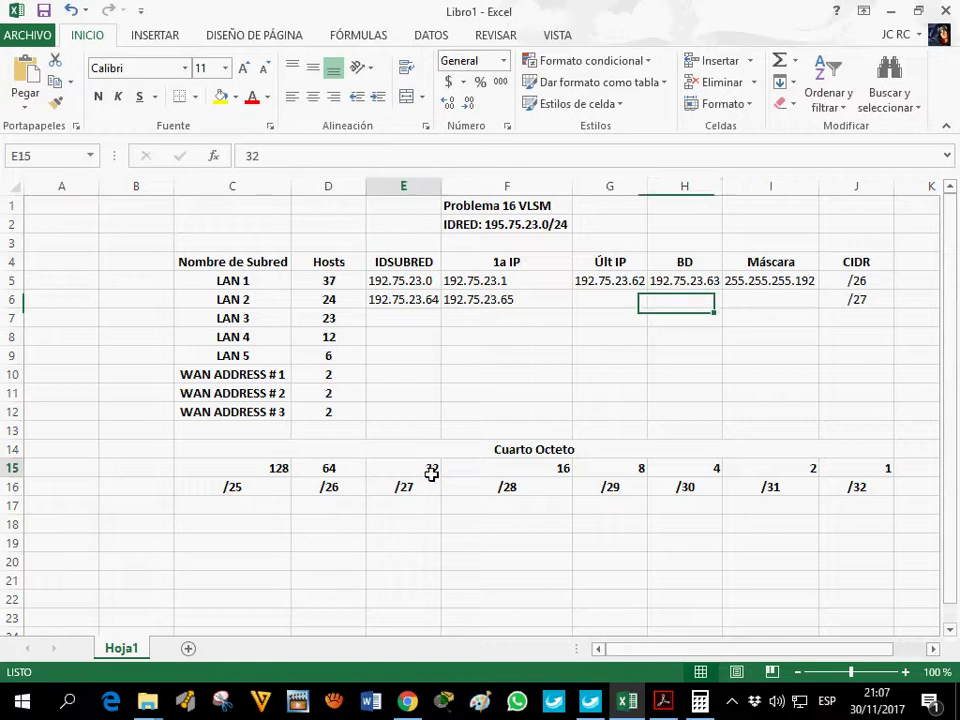
pyautogui.moveTo(431, 472); pyautogui.dragTo(431, 487)
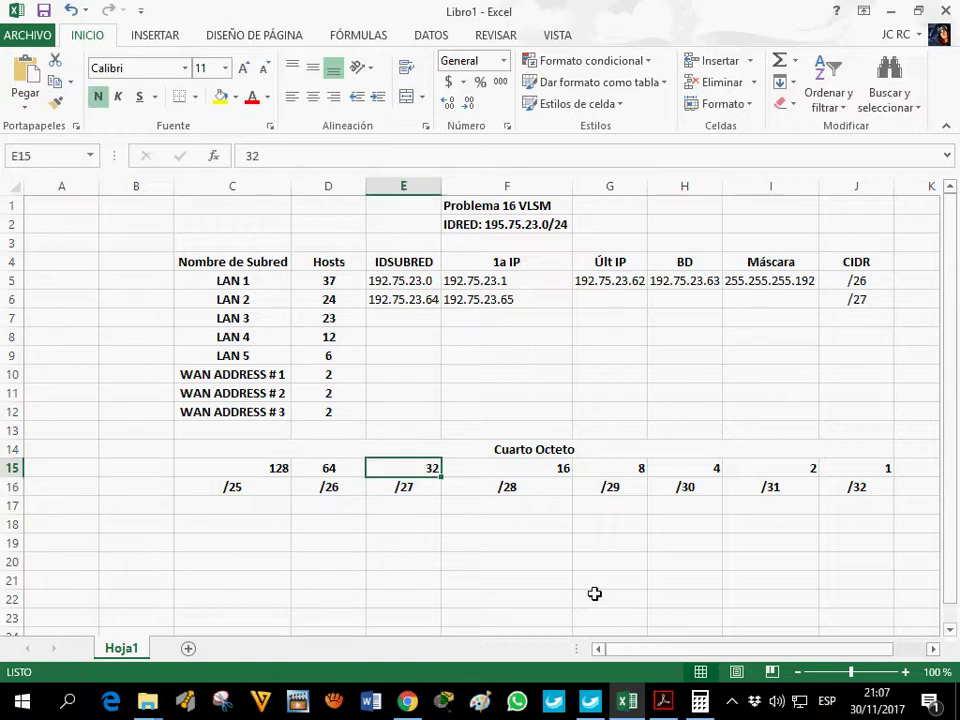
pyautogui.click(700, 702)
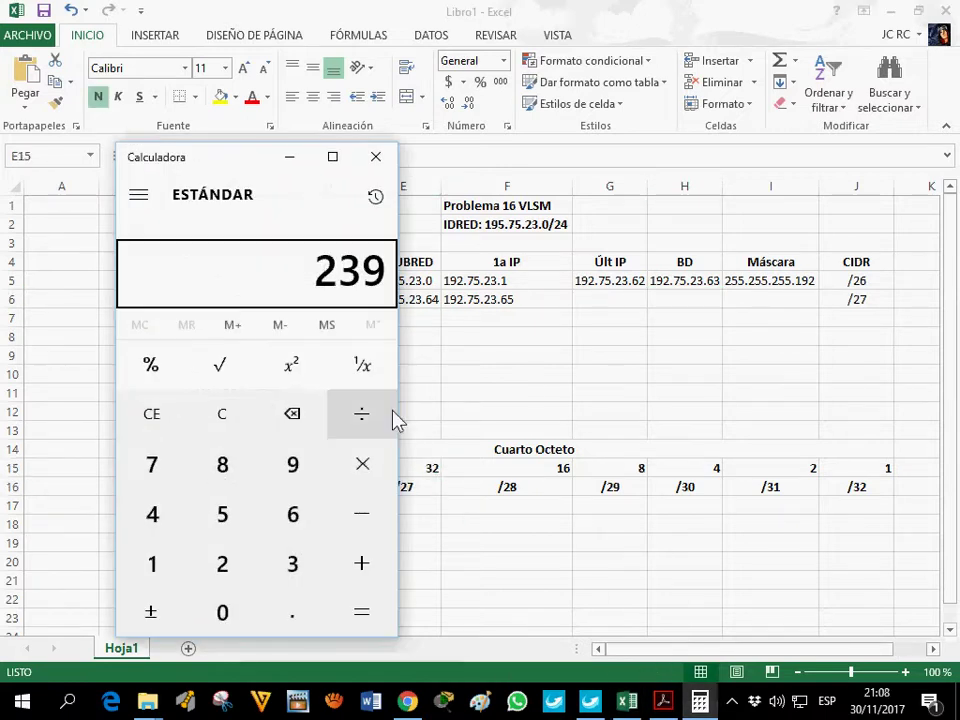
pyautogui.click(237, 435)
pyautogui.write('63+32')
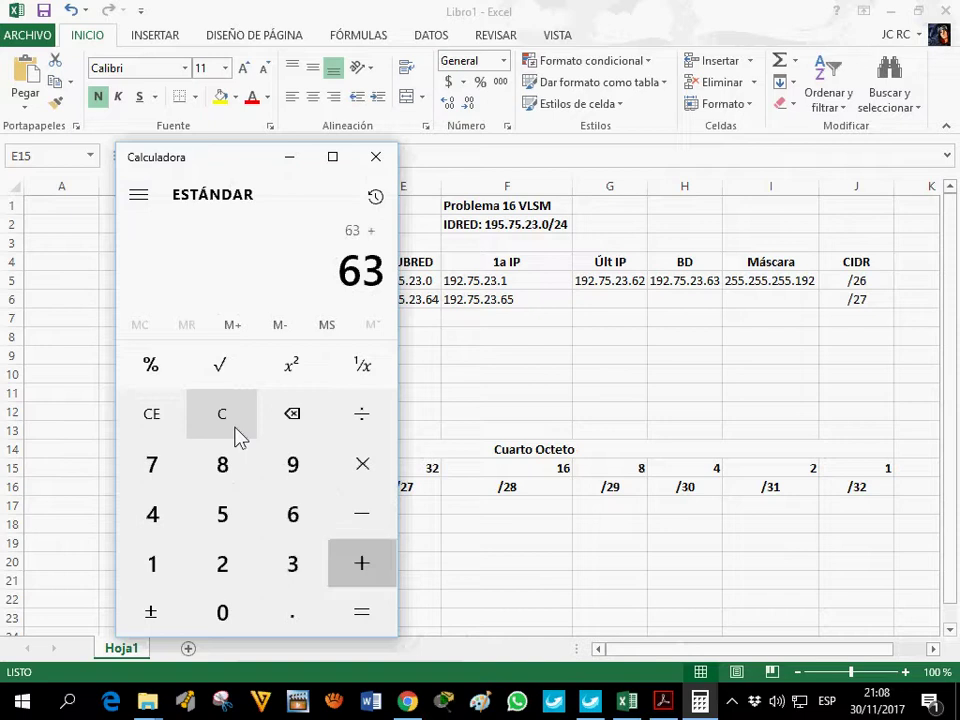
pyautogui.press('Return')
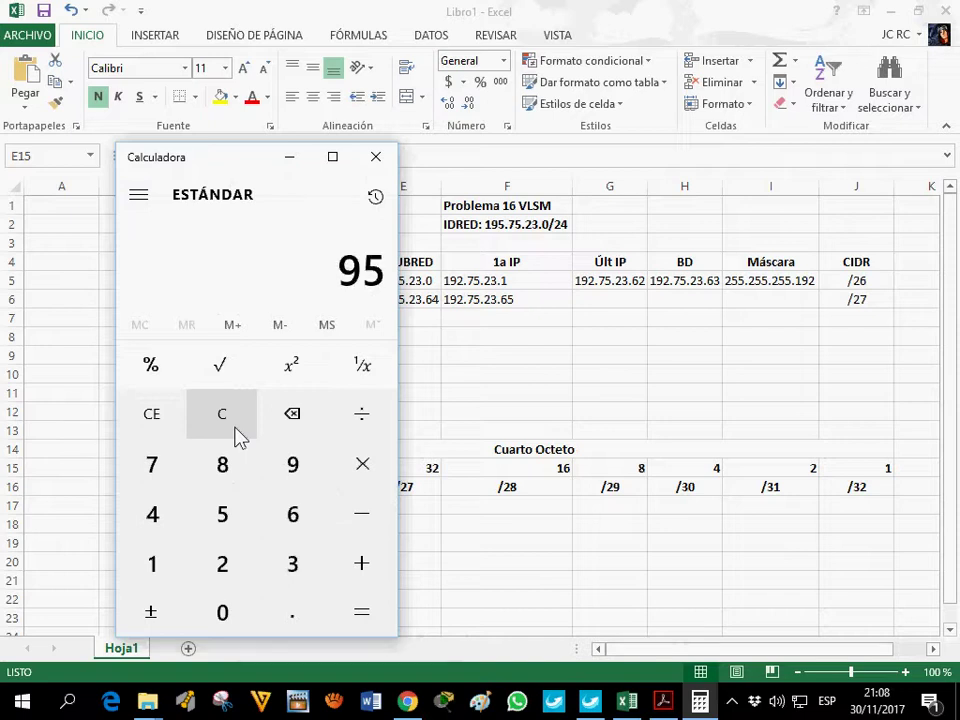
pyautogui.click(293, 158)
# - Back in Excel, enter 192.75.23.95 as LAN 2's broadcast address (BD) and 192.75.23.94 as its last IP
pyautogui.click(653, 304)
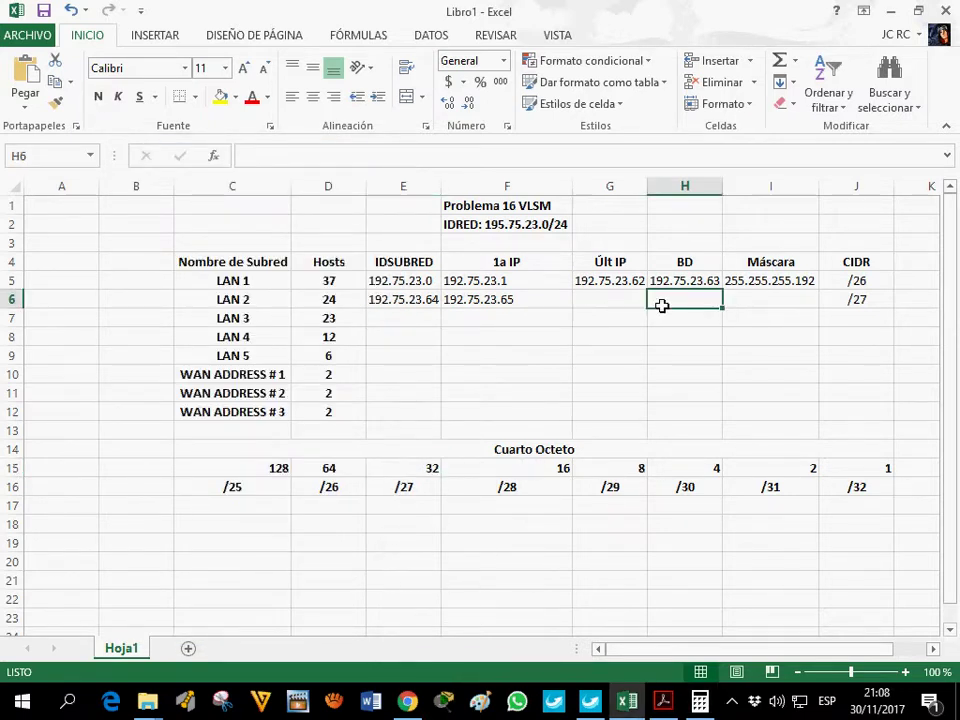
pyautogui.write('192.75.23.95')
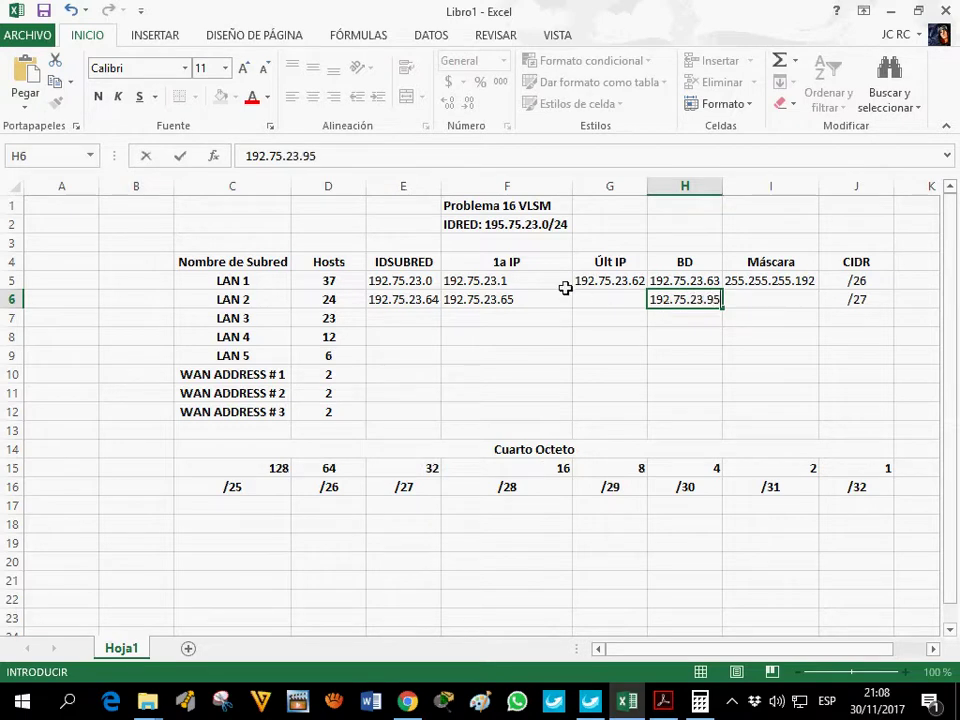
pyautogui.click(599, 302)
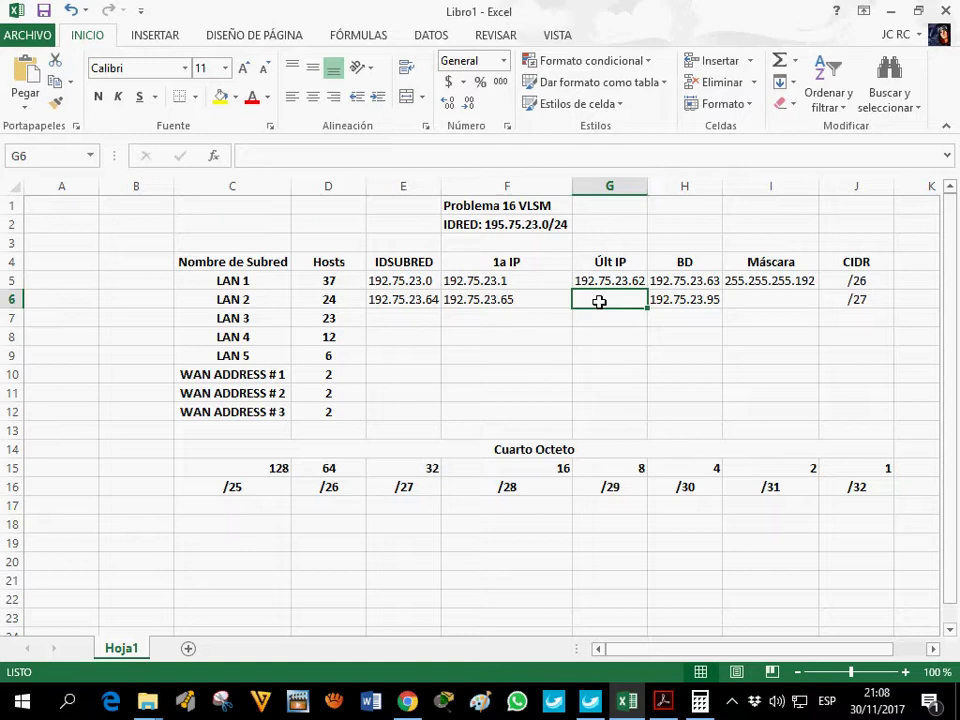
pyautogui.write('192.75.23.94')
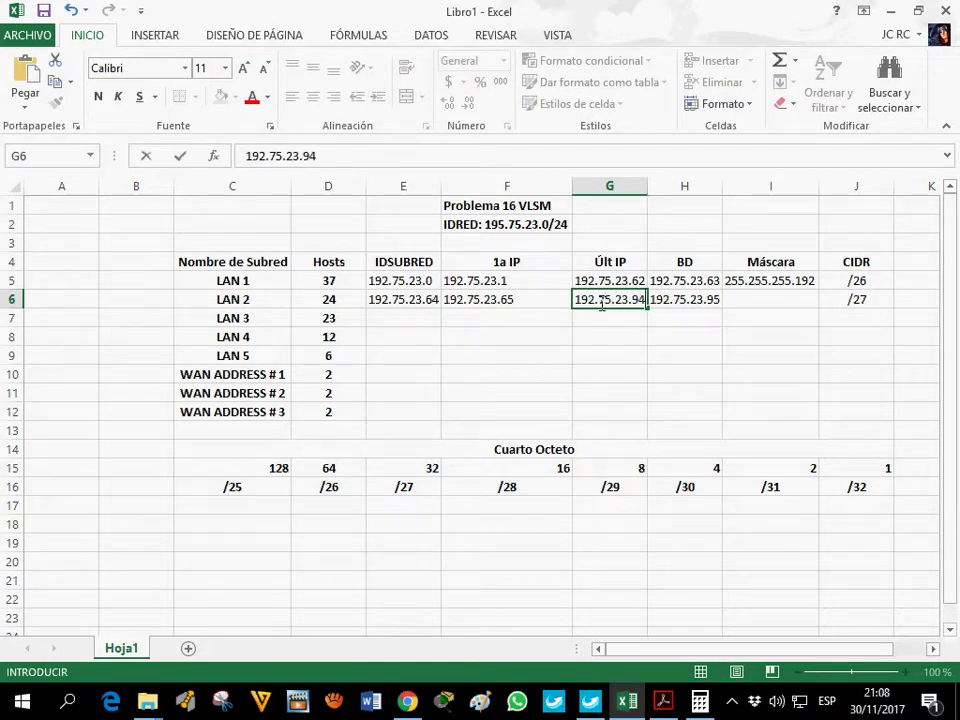
# - Enter 255.255.255.224 as LAN 2's subnet mask in the Máscara column
pyautogui.click(767, 303)
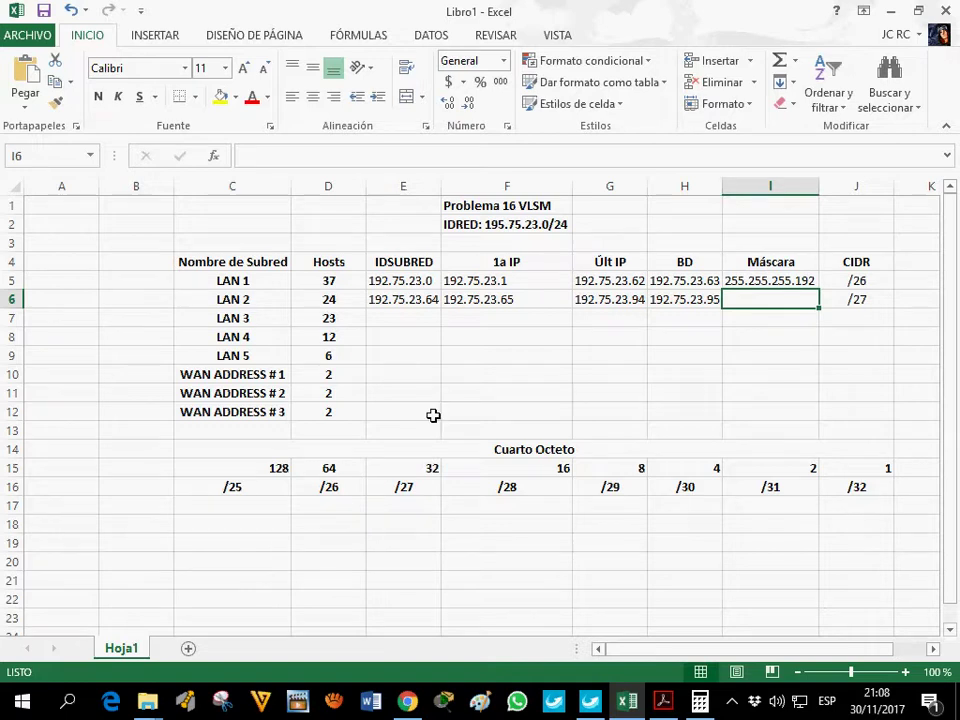
pyautogui.write('255.25')
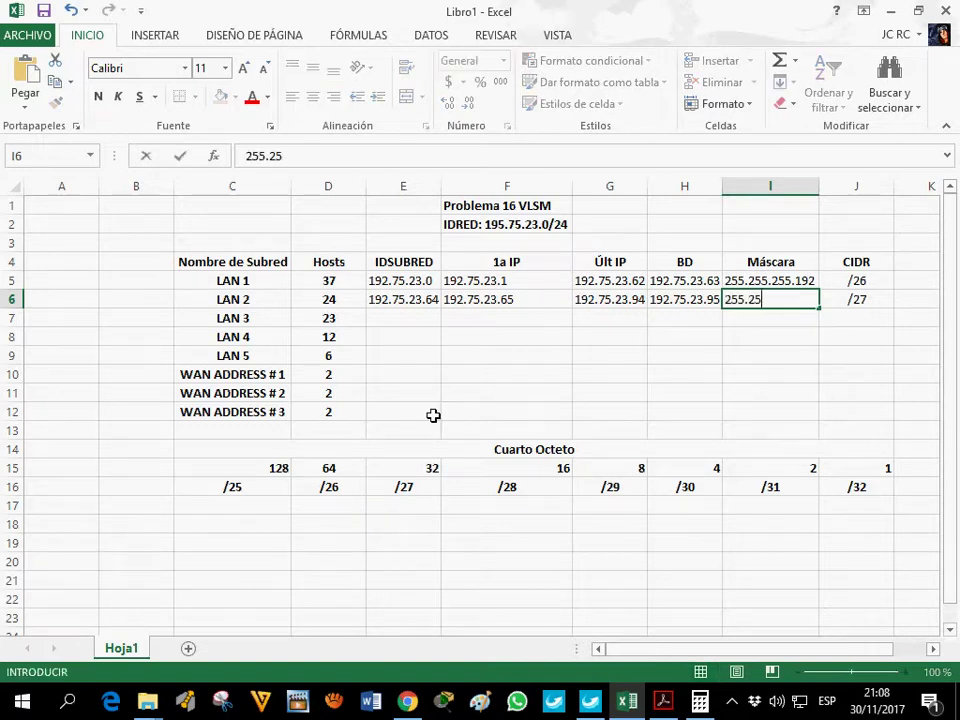
pyautogui.write('55')
pyautogui.press('BackSpace')
pyautogui.write('.255.224')
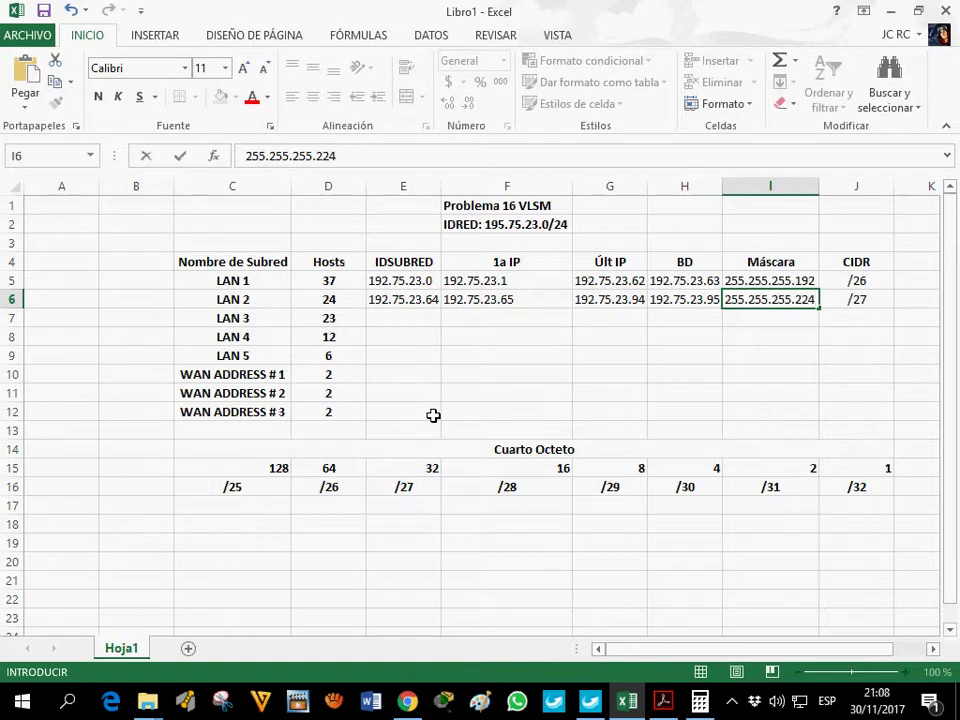
# - Enter /27 as LAN 3's CIDR, matching the 32-address block, and center it in the cell
pyautogui.click(439, 322)
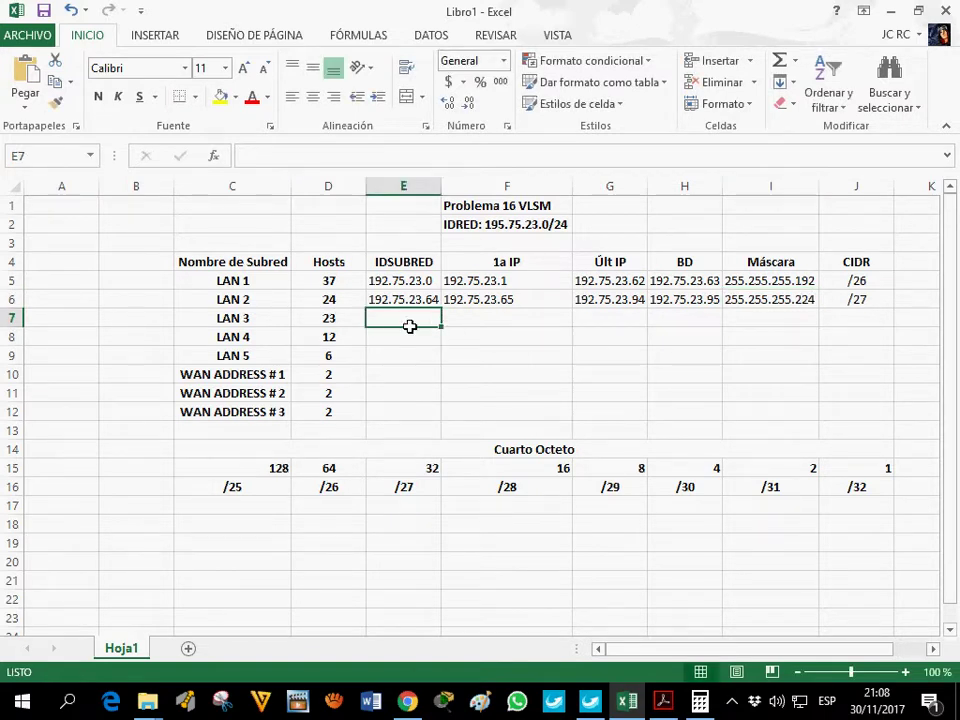
pyautogui.click(417, 474)
pyautogui.click(845, 322)
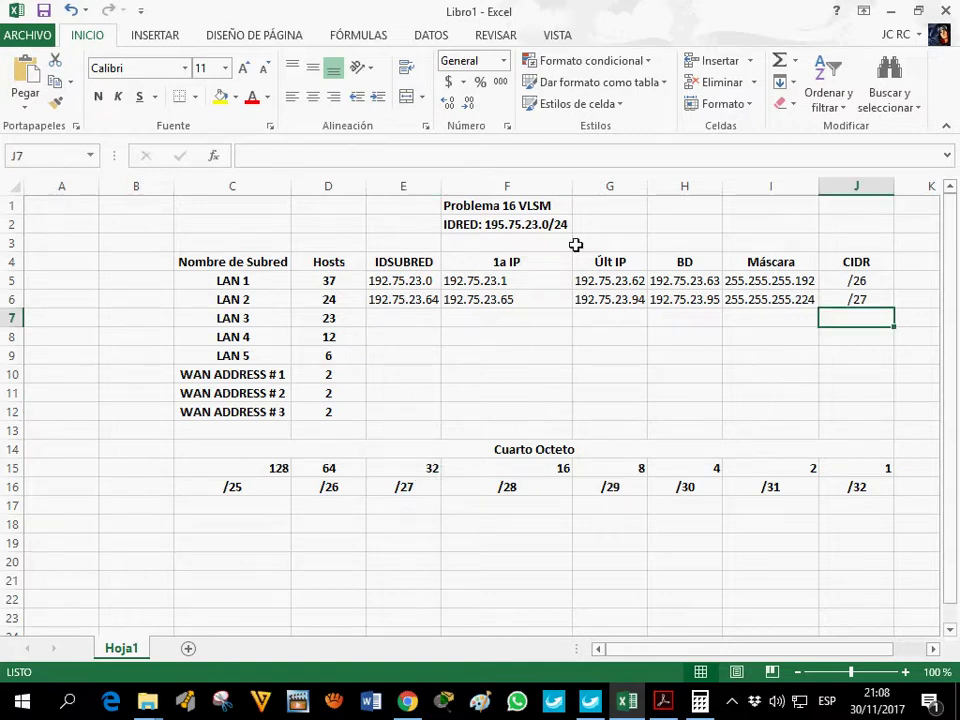
pyautogui.write('/27')
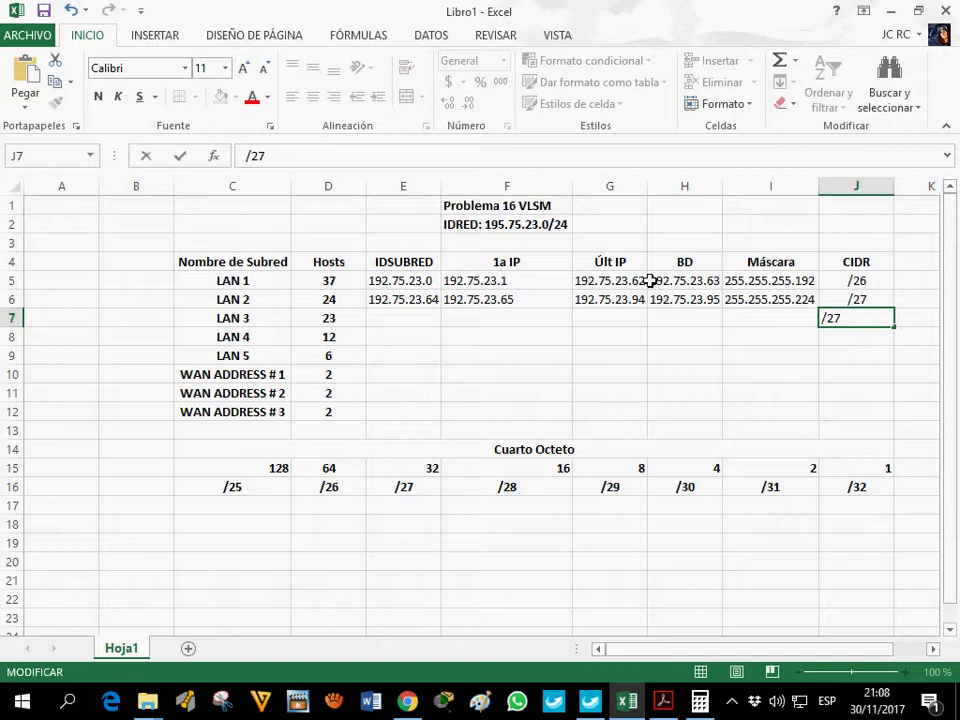
pyautogui.press('Escape')
pyautogui.press('alt')
pyautogui.click(370, 152)
pyautogui.write('/27')
pyautogui.click(772, 322)
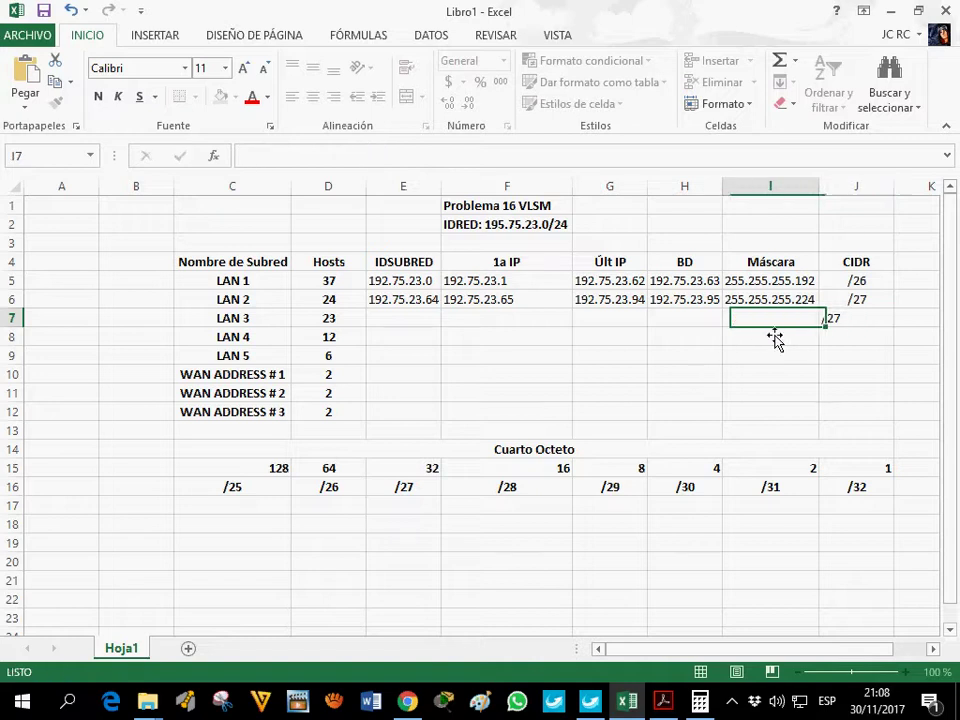
pyautogui.click(824, 325)
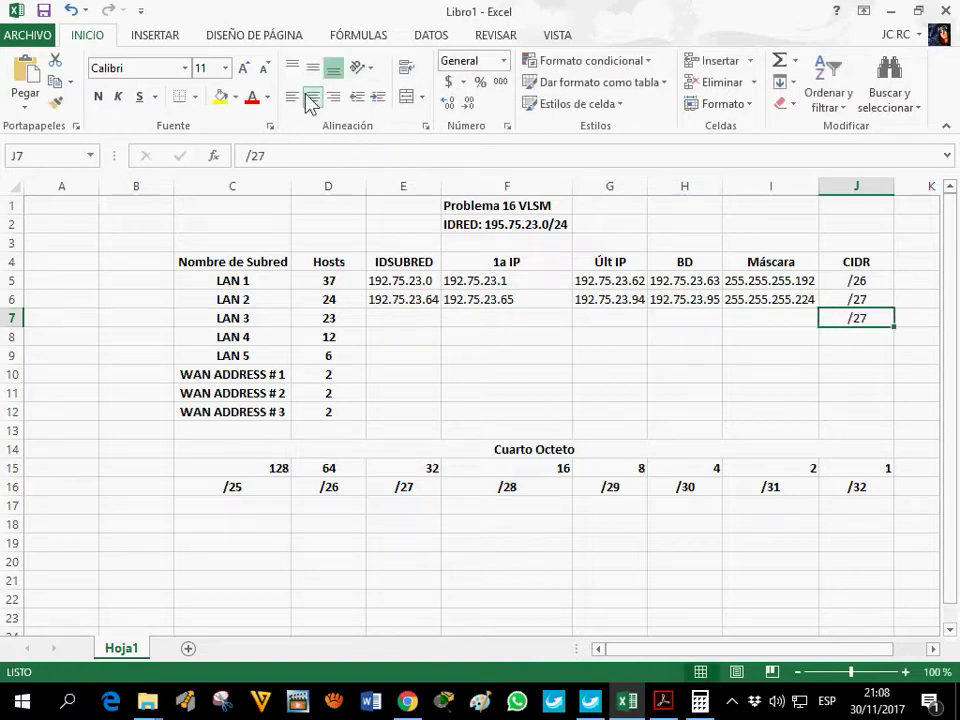
# - Enter 192.75.23.96 as LAN 3's IDSUBRED and 192.75.23.97 as its first IP
pyautogui.click(394, 324)
pyautogui.write('192.')
pyautogui.write('75.1')
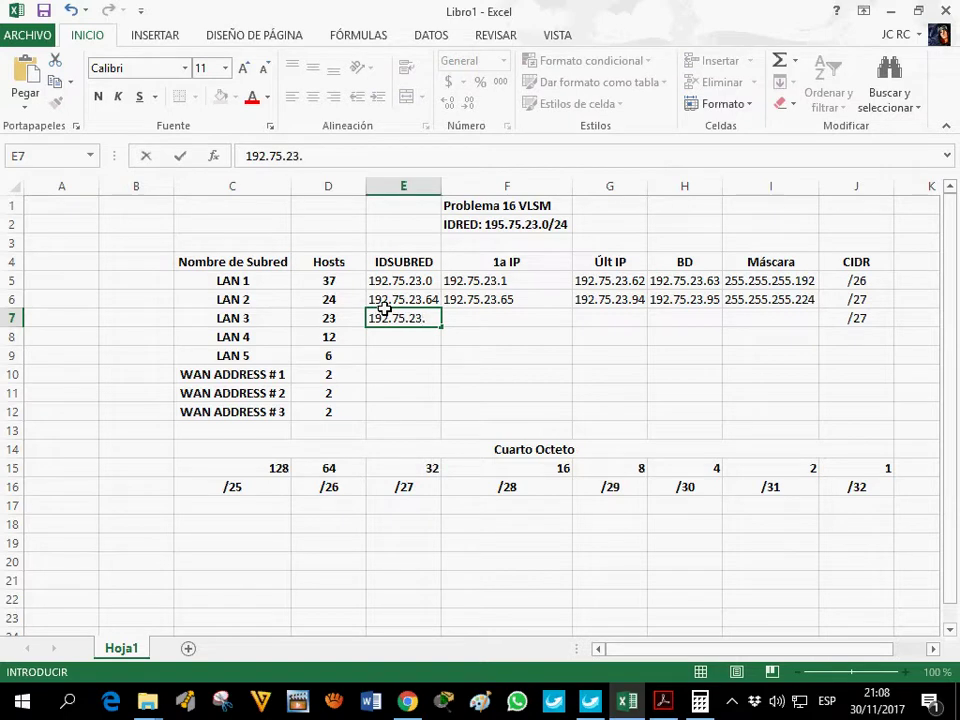
pyautogui.write('96')
pyautogui.press('Tab')
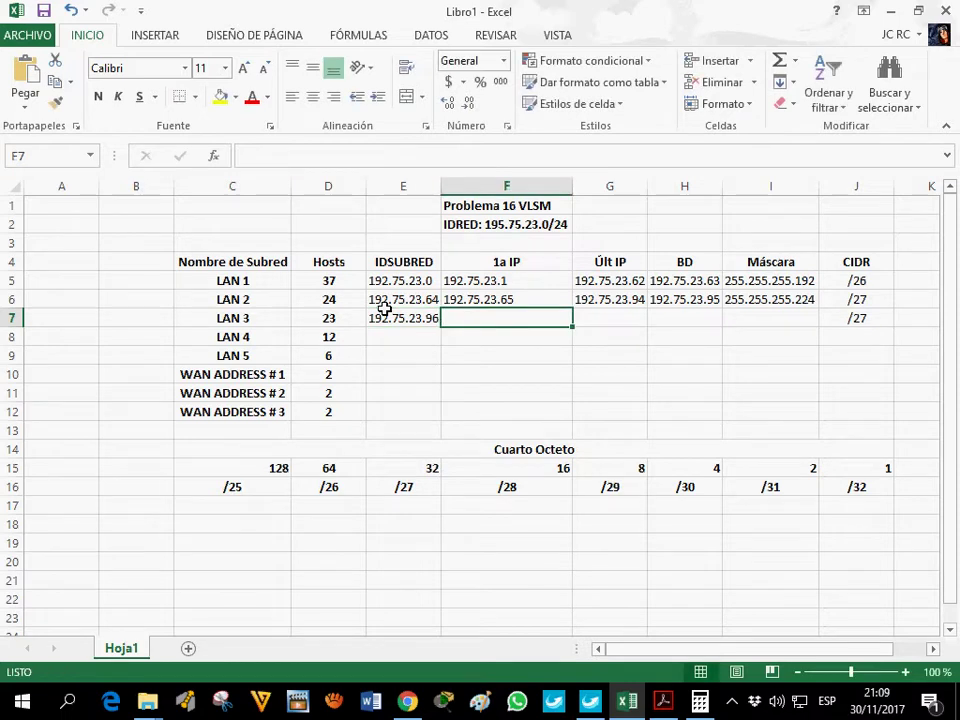
pyautogui.write('192.')
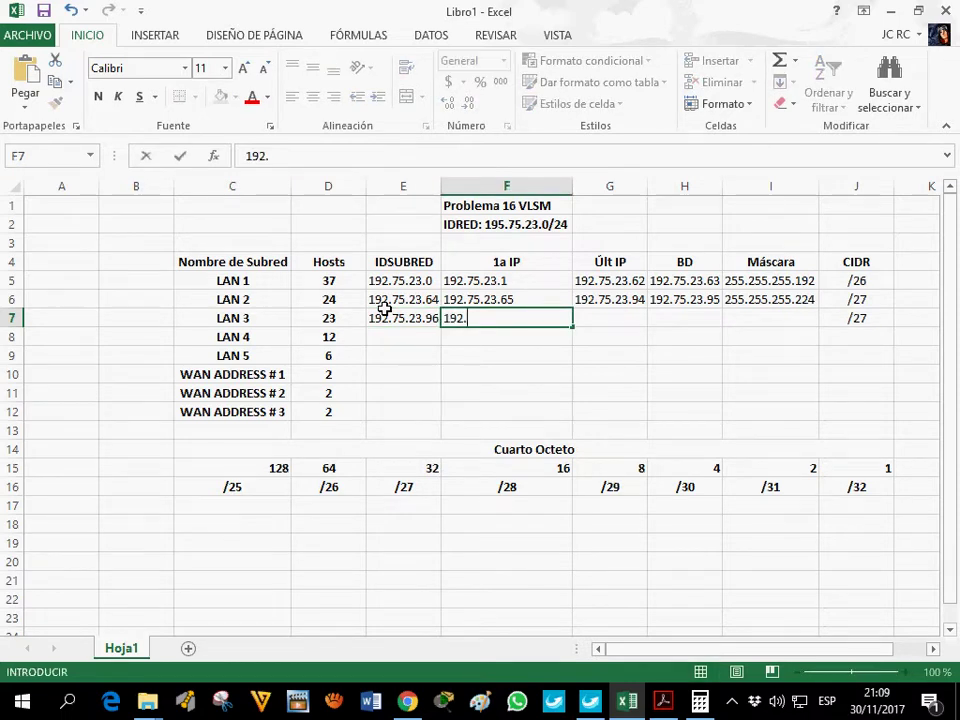
pyautogui.write('75.23.97')
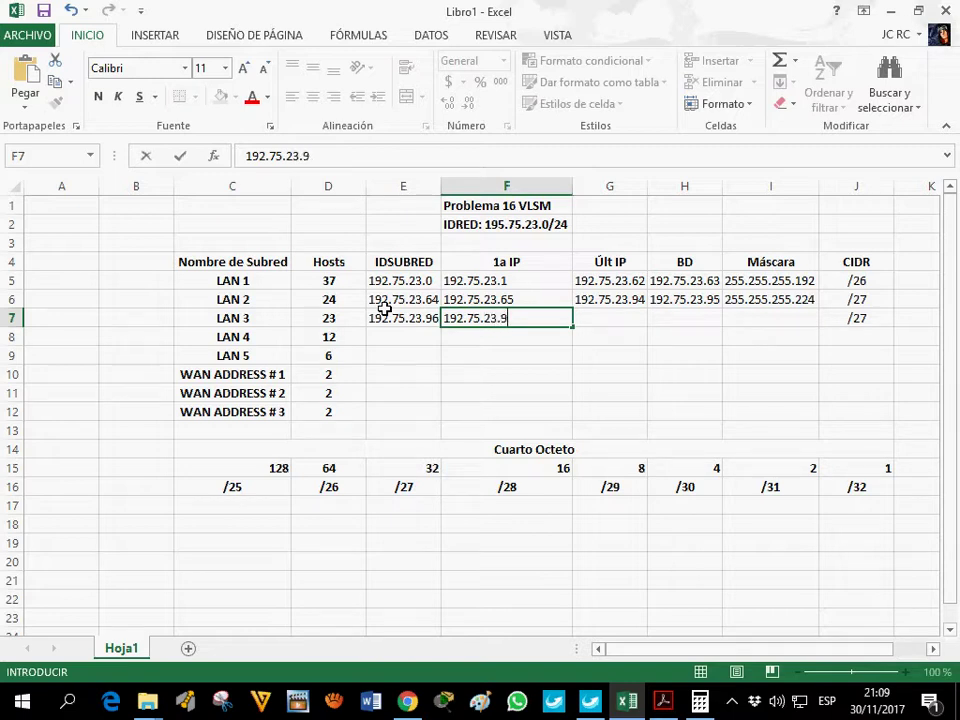
# - Switch to the Calculator and add 32 to the previous result of 95 for LAN 3's broadcast octet
pyautogui.click(598, 319)
pyautogui.click(701, 318)
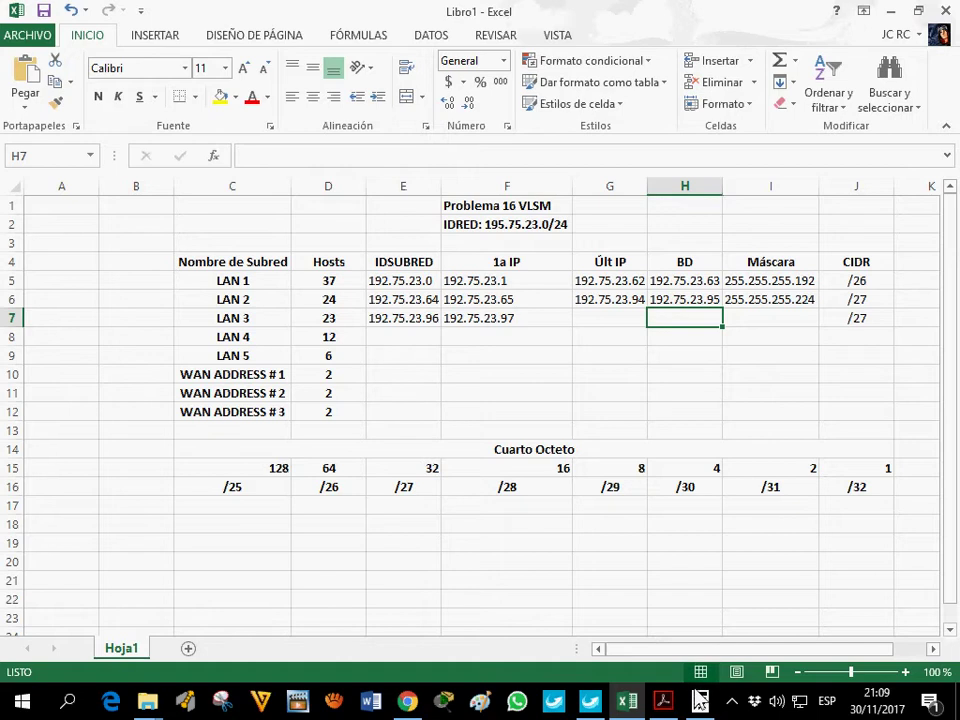
pyautogui.hotkey('alt', 'Tab')
pyautogui.press('+')
pyautogui.write('32')
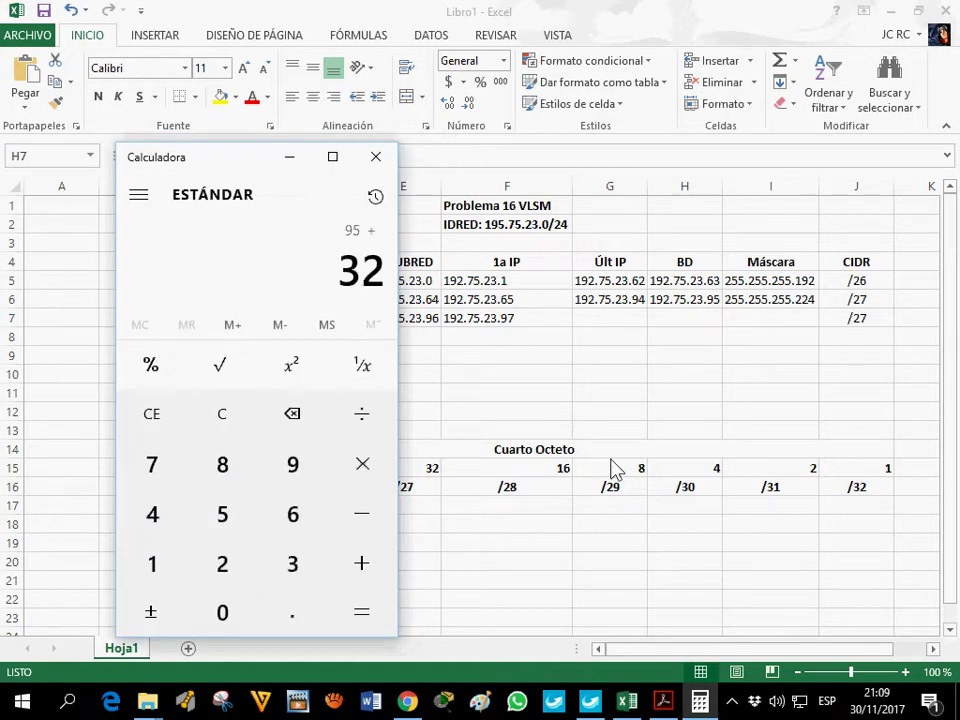
pyautogui.press('Return')
pyautogui.click(289, 157)
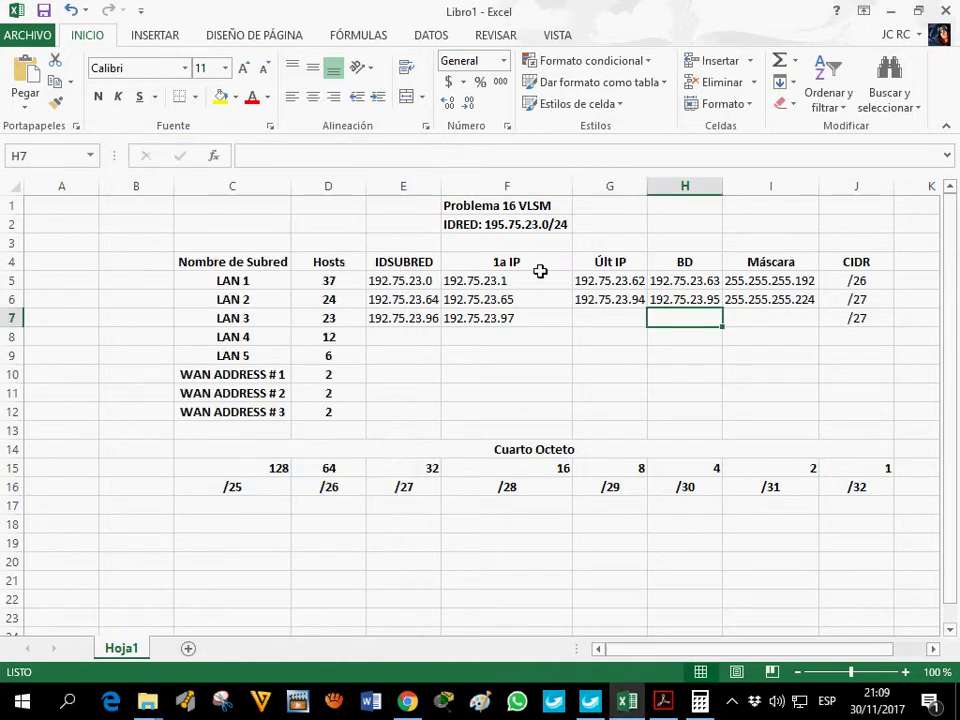
# - Enter 192.75.23.127 as LAN 3's broadcast address in Excel and widen the BD column to fit the full value
pyautogui.write('192.75.23.127')
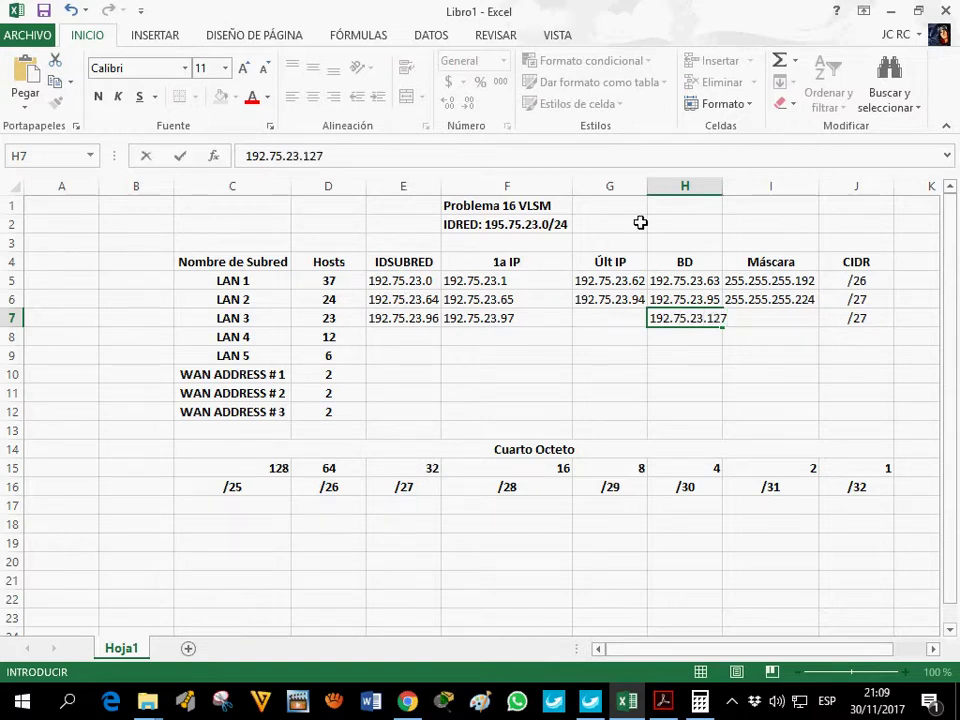
pyautogui.click(714, 200)
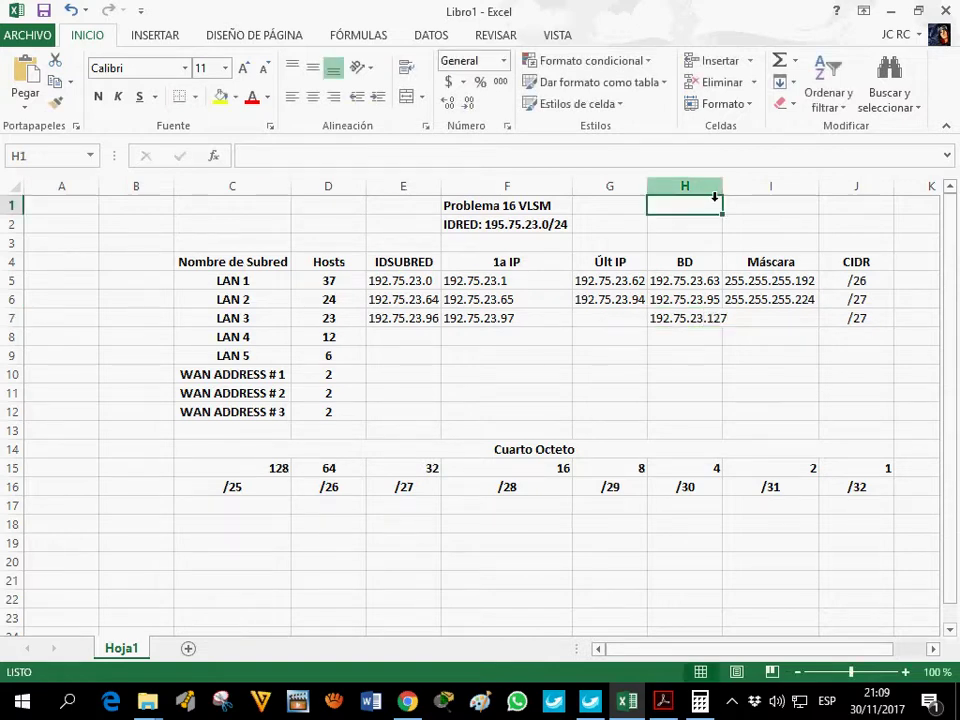
pyautogui.moveTo(714, 190)
pyautogui.mouseDown()
pyautogui.moveTo(717, 199)
pyautogui.moveTo(731, 190)
pyautogui.mouseUp()
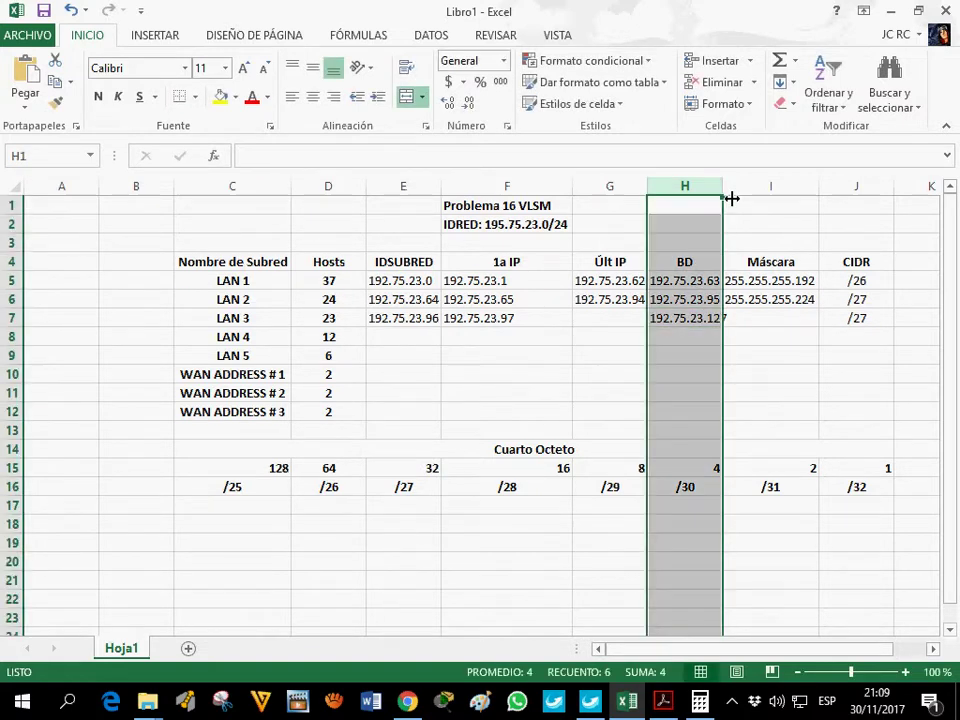
# - Enter 192.75.23.126 as LAN 3's last IP and widen the Últ IP column to fit the full value
pyautogui.click(606, 322)
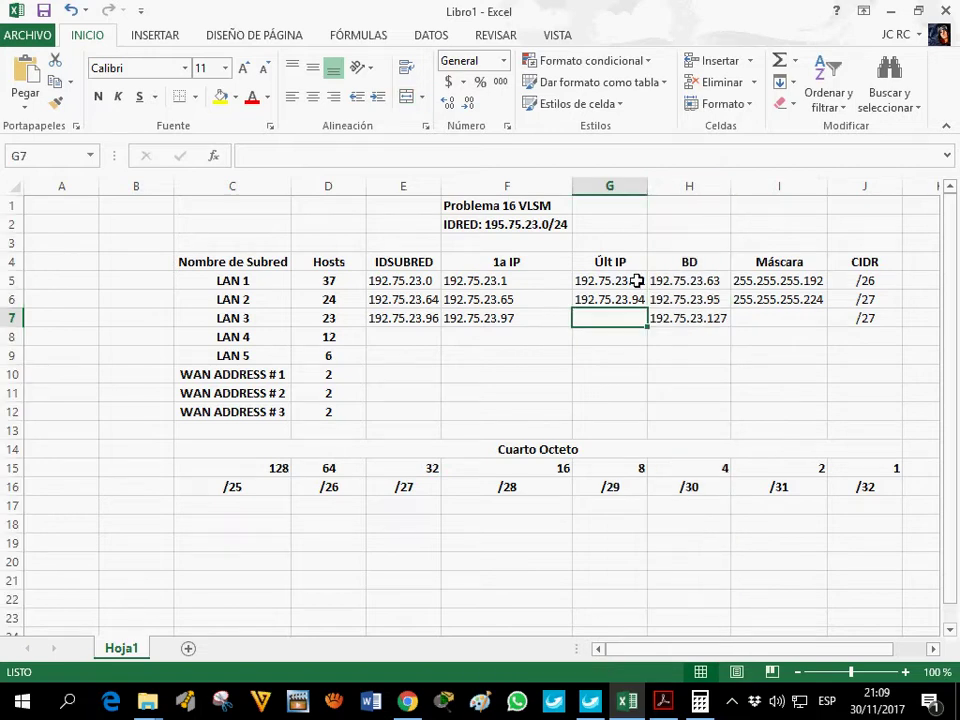
pyautogui.write('192.')
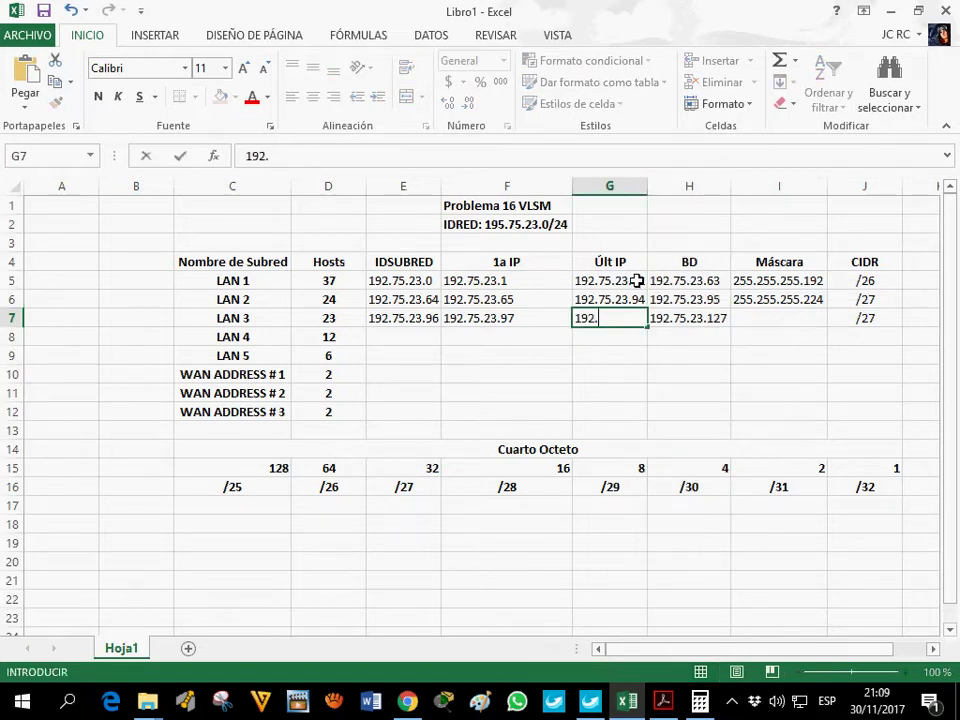
pyautogui.write('75.23.126')
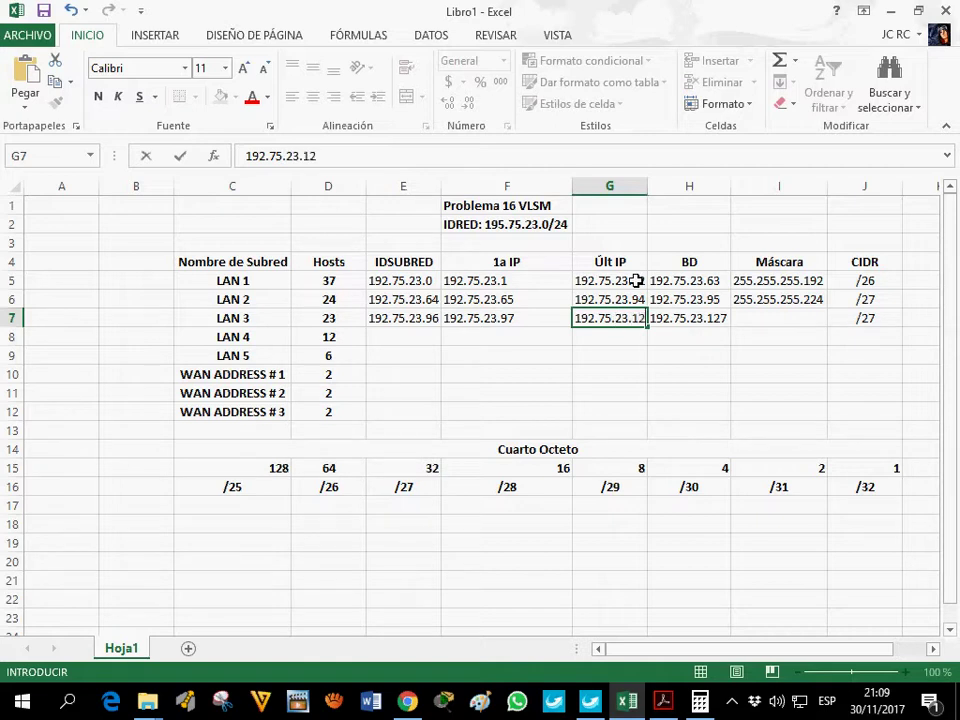
pyautogui.click(634, 228)
pyautogui.moveTo(655, 193); pyautogui.dragTo(663, 195)
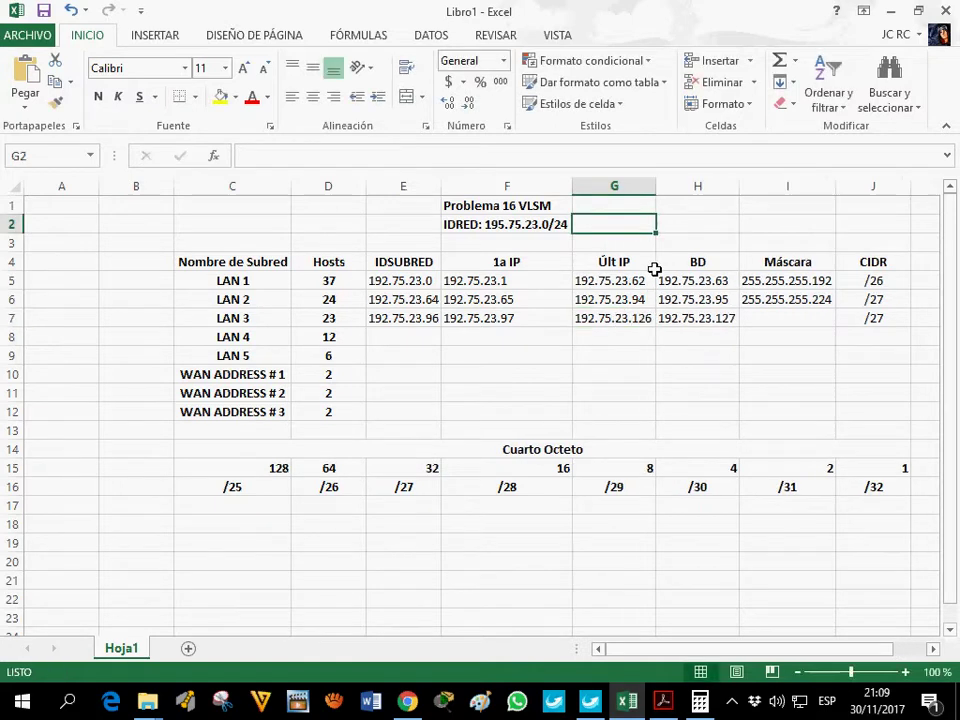
pyautogui.click(650, 266)
# - Enter 255.255.255.224 as LAN 3's subnet mask in the Máscara column
pyautogui.click(762, 322)
pyautogui.write('244')
pyautogui.press('BackSpace')
pyautogui.press('BackSpace')
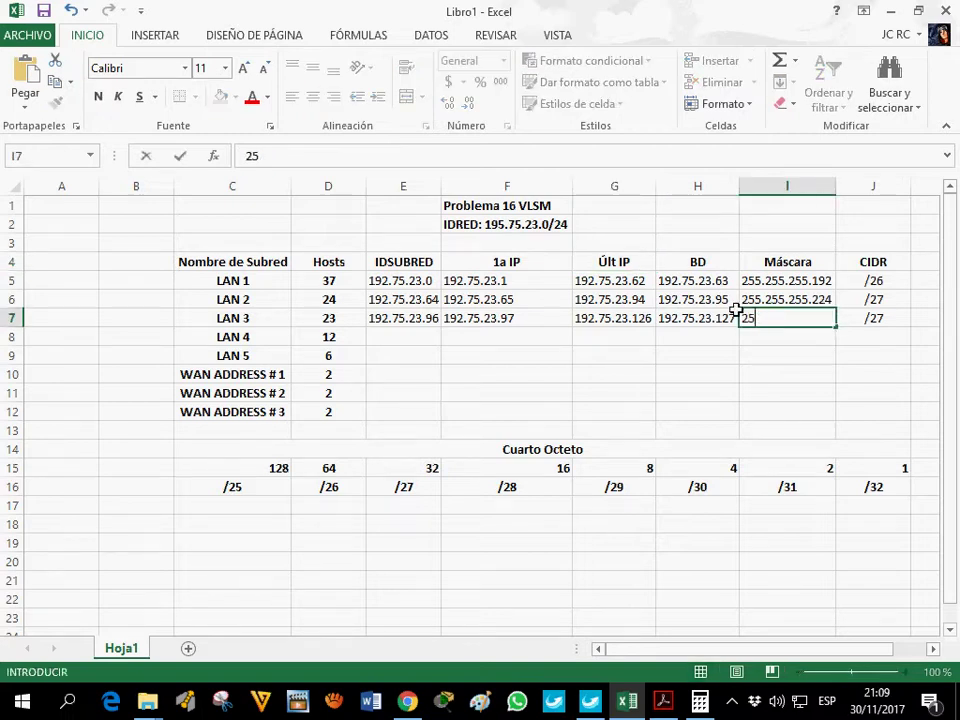
pyautogui.write('55.255.224')
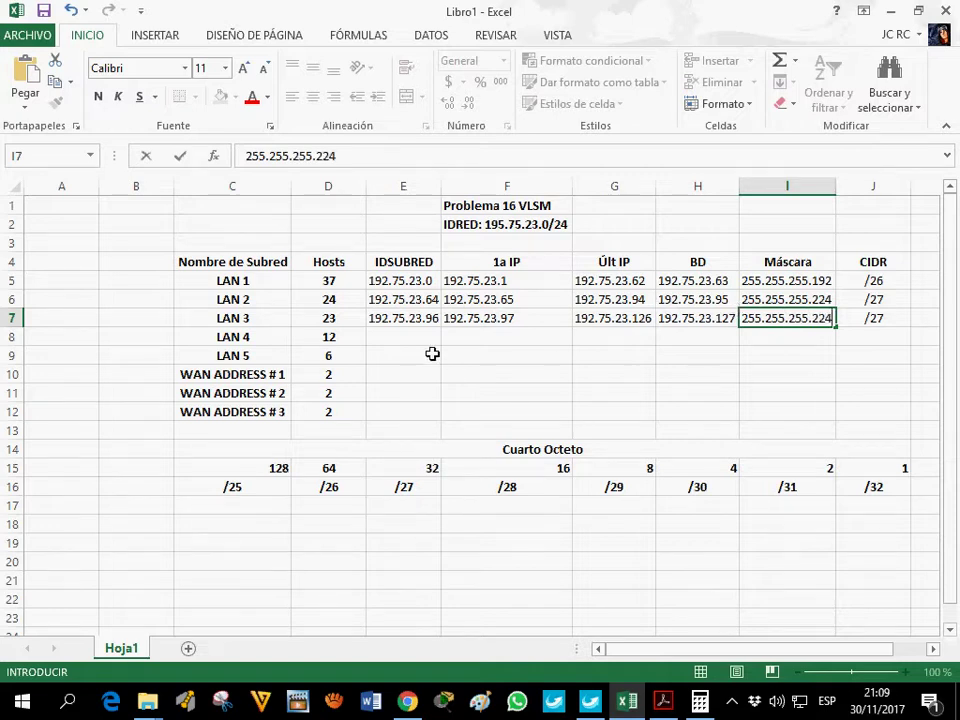
# - Enter /28 as LAN 4's value in the CIDR column, matching the 16 block in the Cuarto Octeto table
pyautogui.click(415, 339)
pyautogui.moveTo(507, 475); pyautogui.dragTo(514, 490)
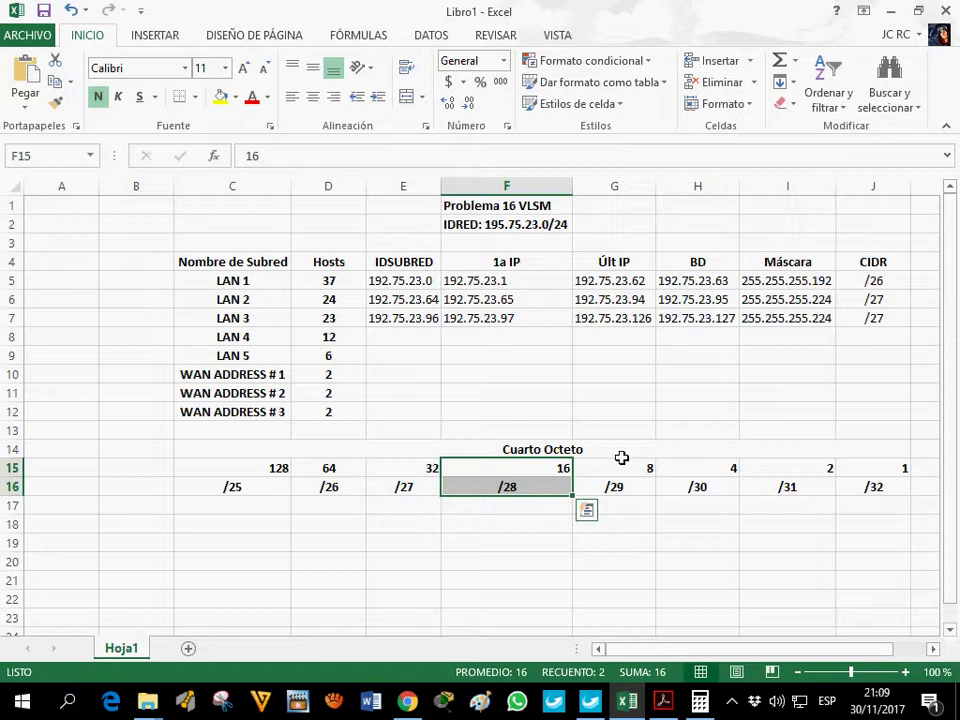
pyautogui.click(886, 340)
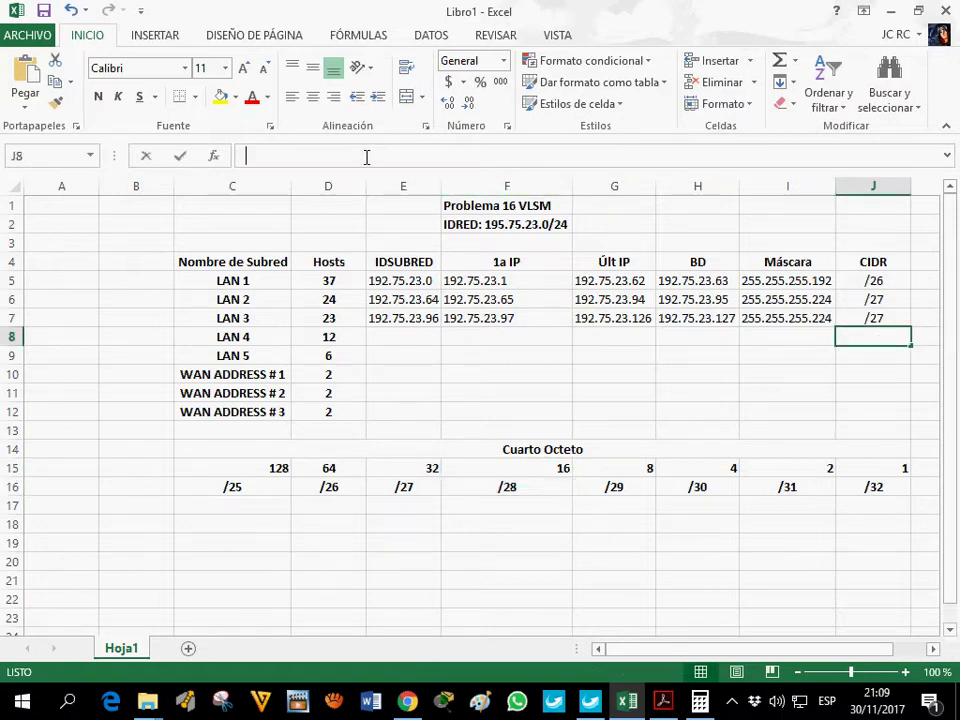
pyautogui.write('/28')
pyautogui.press('Return')
pyautogui.click(863, 338)
# - Enter 192.75.23.128 as LAN 4's subnet ID and widen the IDSUBRED column to fit the full value
pyautogui.click(431, 343)
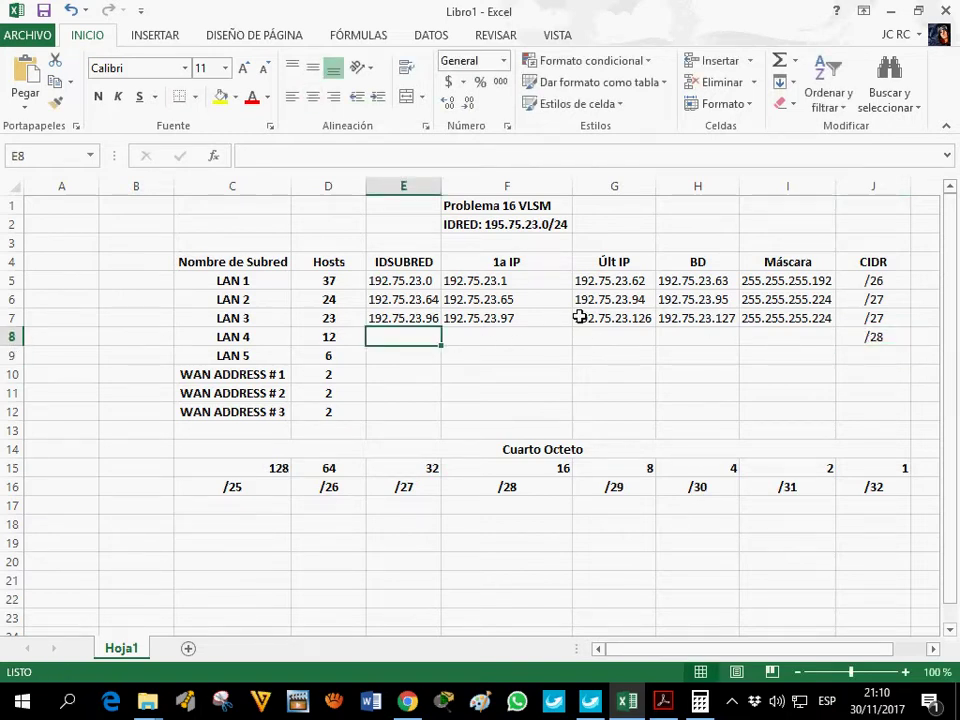
pyautogui.write('192.75.23.128')
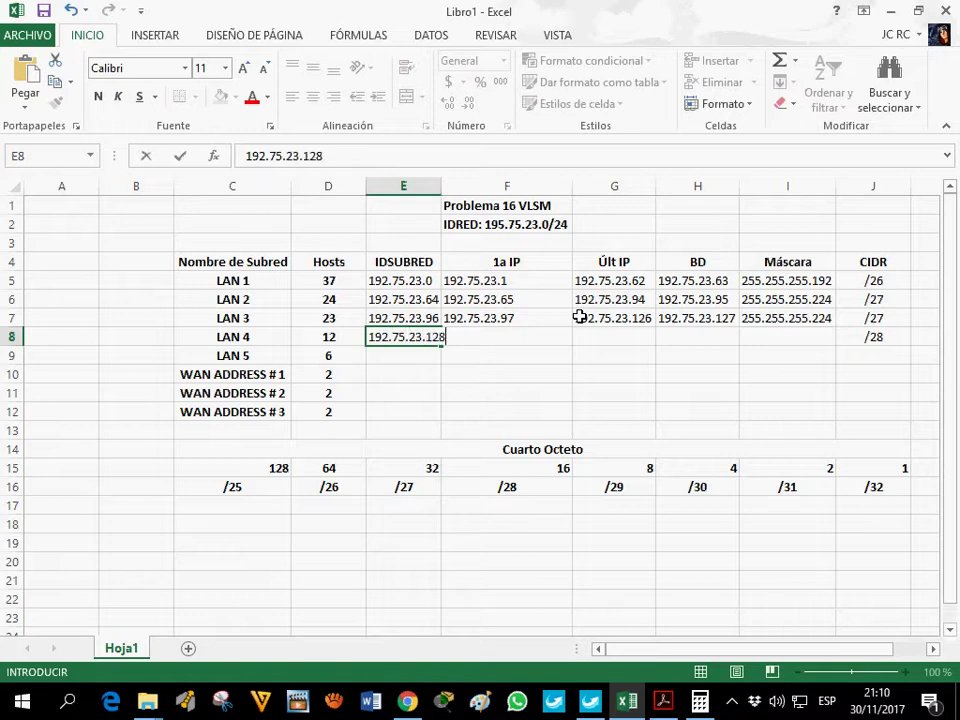
pyautogui.press('F2')
pyautogui.click(435, 266)
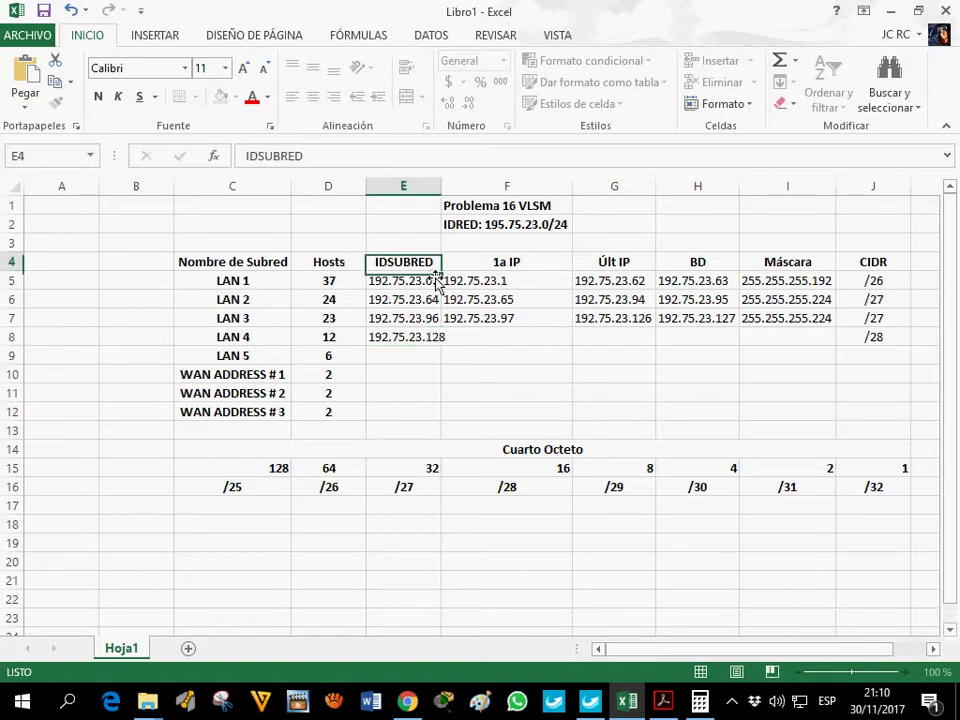
pyautogui.click(448, 205)
pyautogui.doubleClick(441, 186)
# - Enter 192.75.23.129 as LAN 4's first usable address in the 1a IP column
pyautogui.click(493, 337)
pyautogui.write('192.75.')
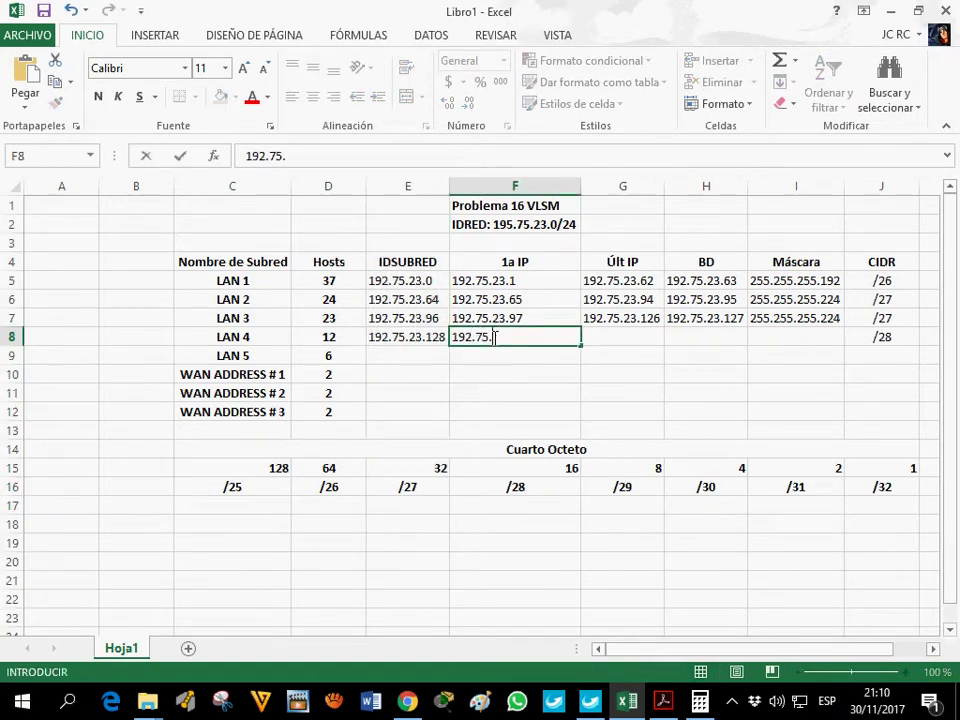
pyautogui.write('23.129')
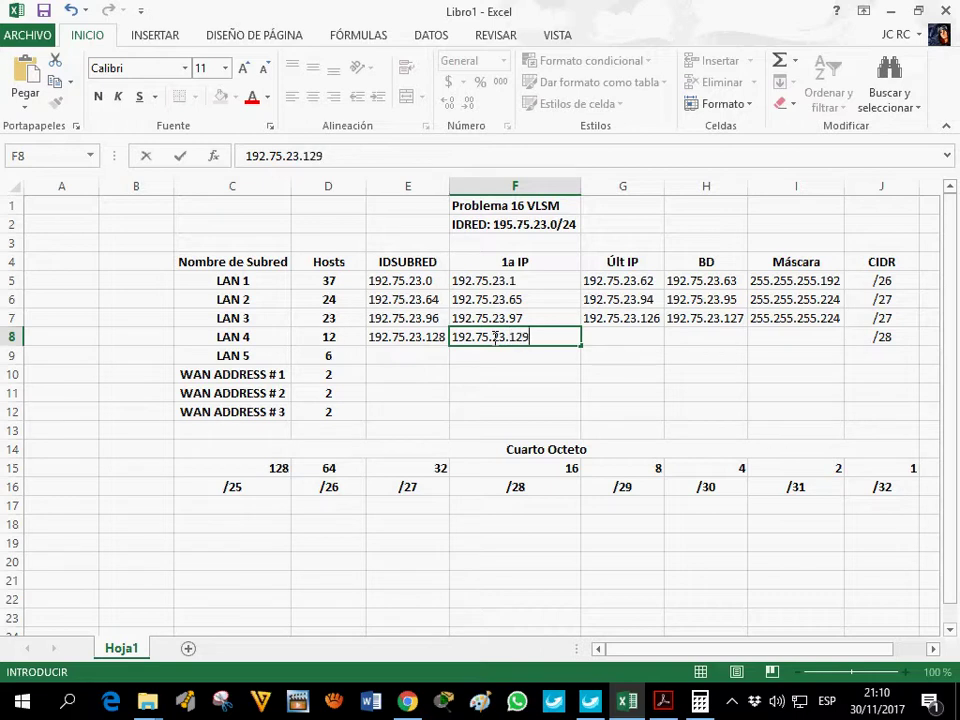
# - Switch to the Calculator to add 16 to the previous result of 127, and enter 192.75.23.143 as LAN 4's broadcast address in Excel
pyautogui.click(702, 337)
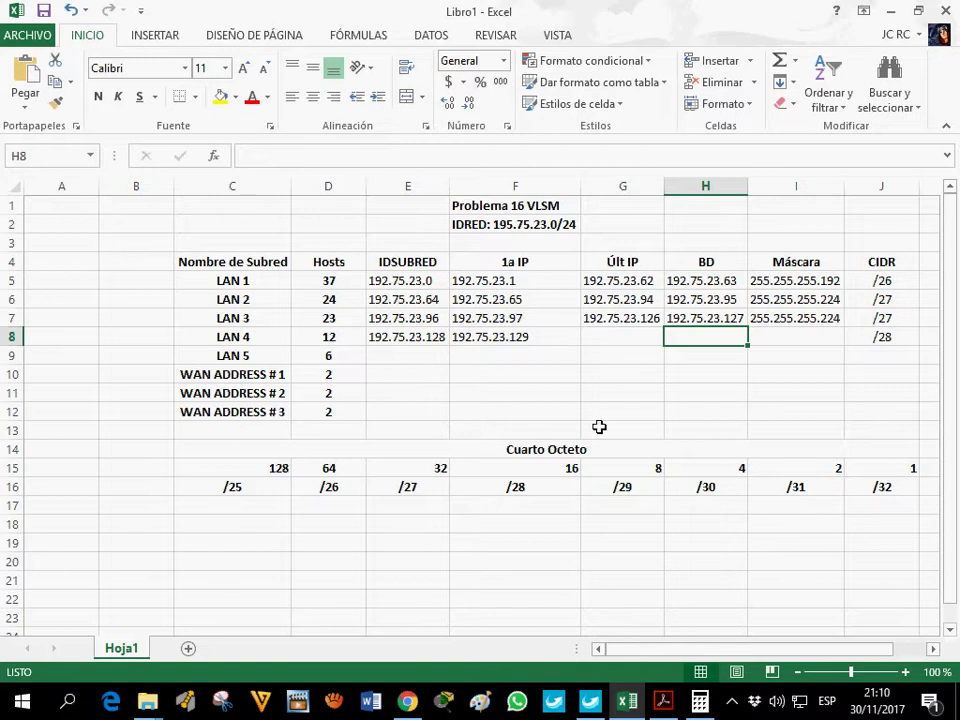
pyautogui.click(697, 701)
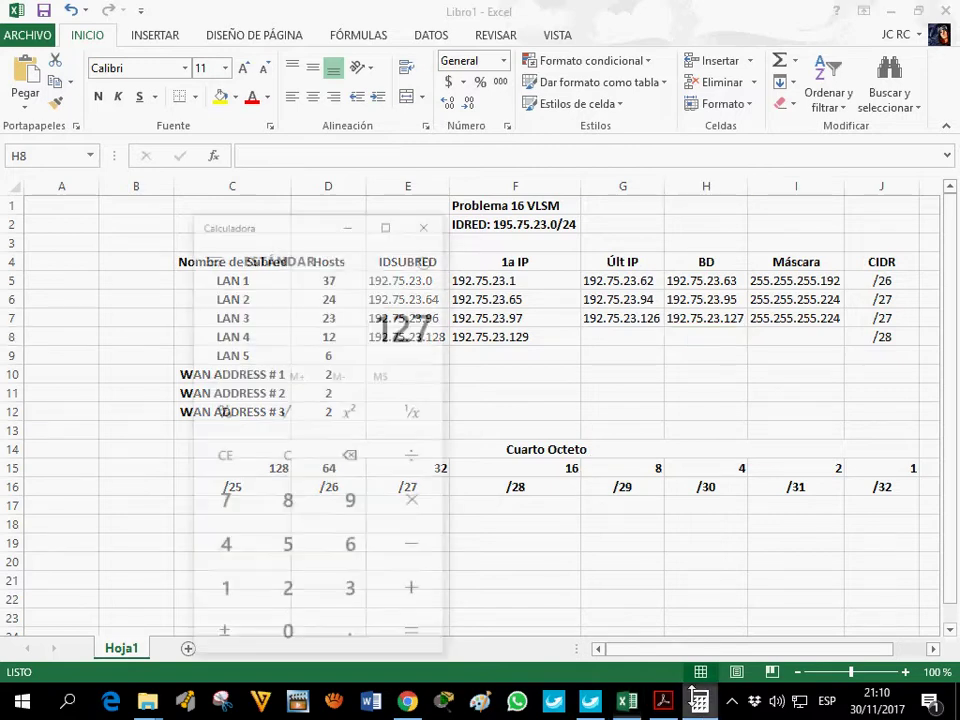
pyautogui.write('16')
pyautogui.press('Return')
pyautogui.click(288, 160)
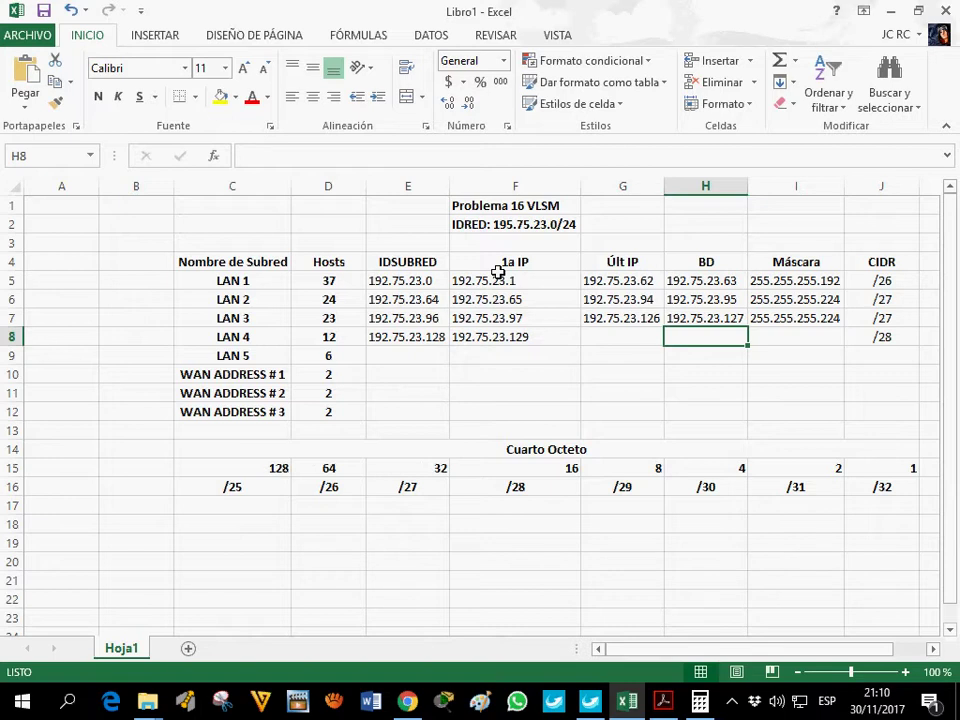
pyautogui.write('192.75.23.143')
# - Enter 192.75.23.142 as LAN 4's last IP and 255.255.255.240 as its subnet mask
pyautogui.click(628, 339)
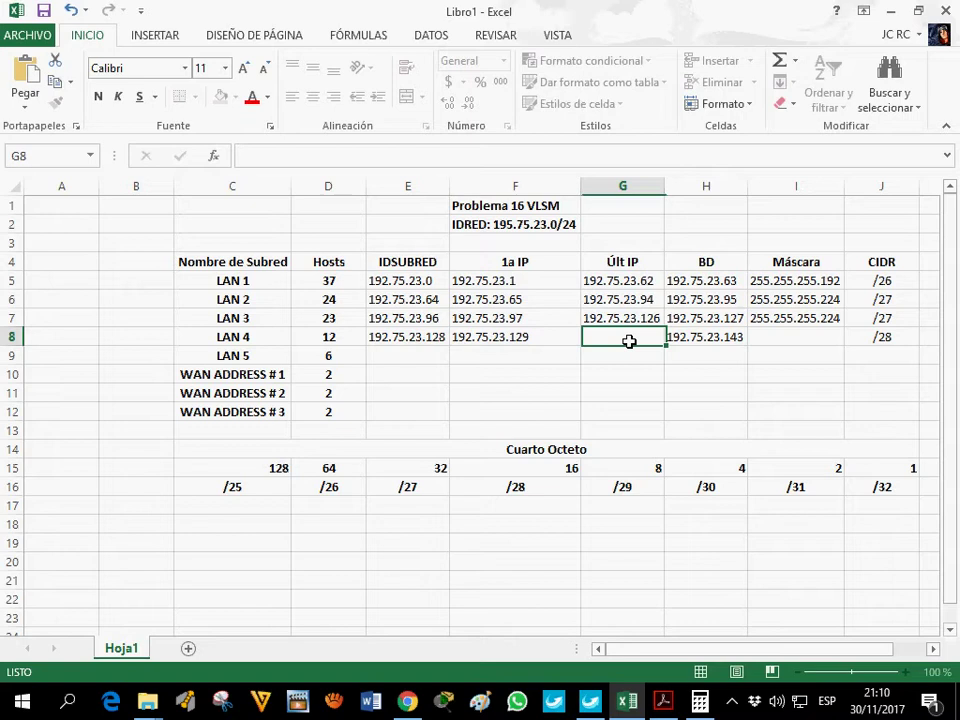
pyautogui.write('192.')
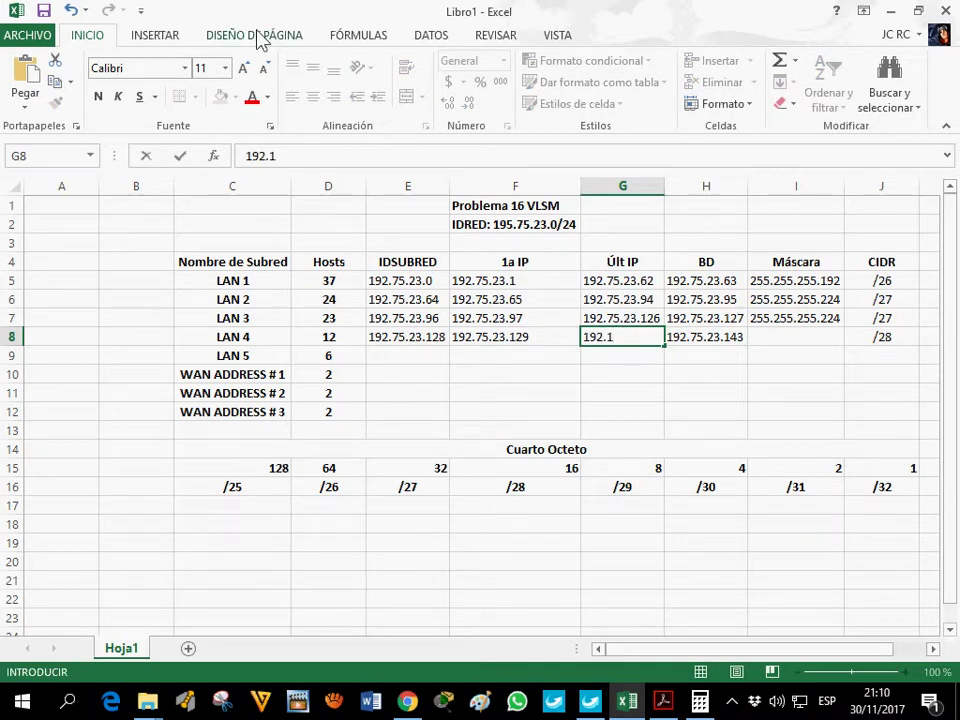
pyautogui.write('75.23.142')
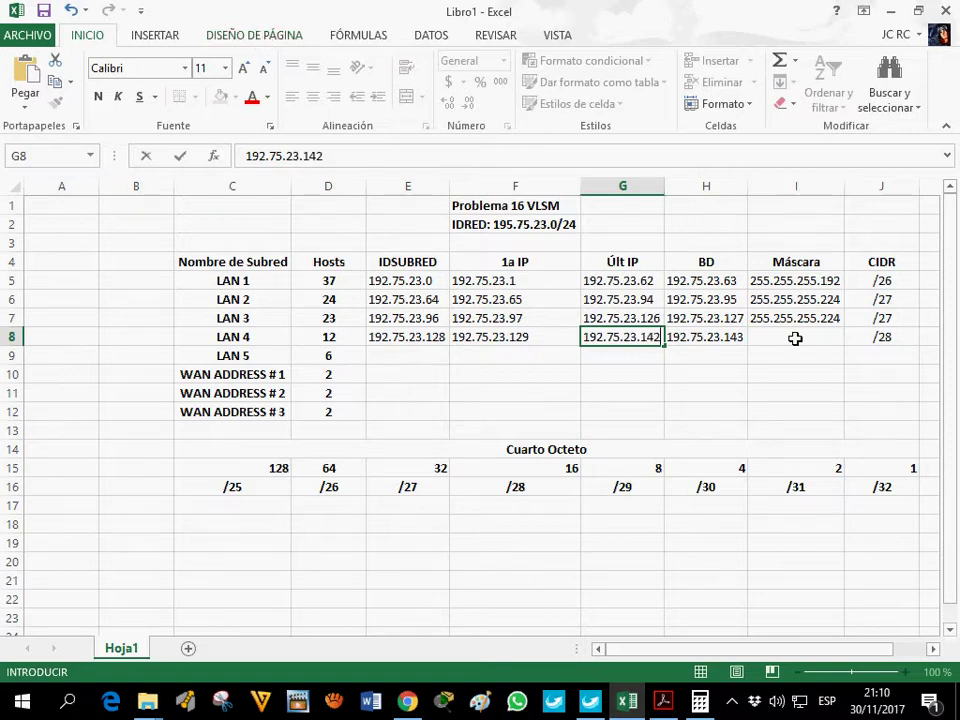
pyautogui.click(795, 338)
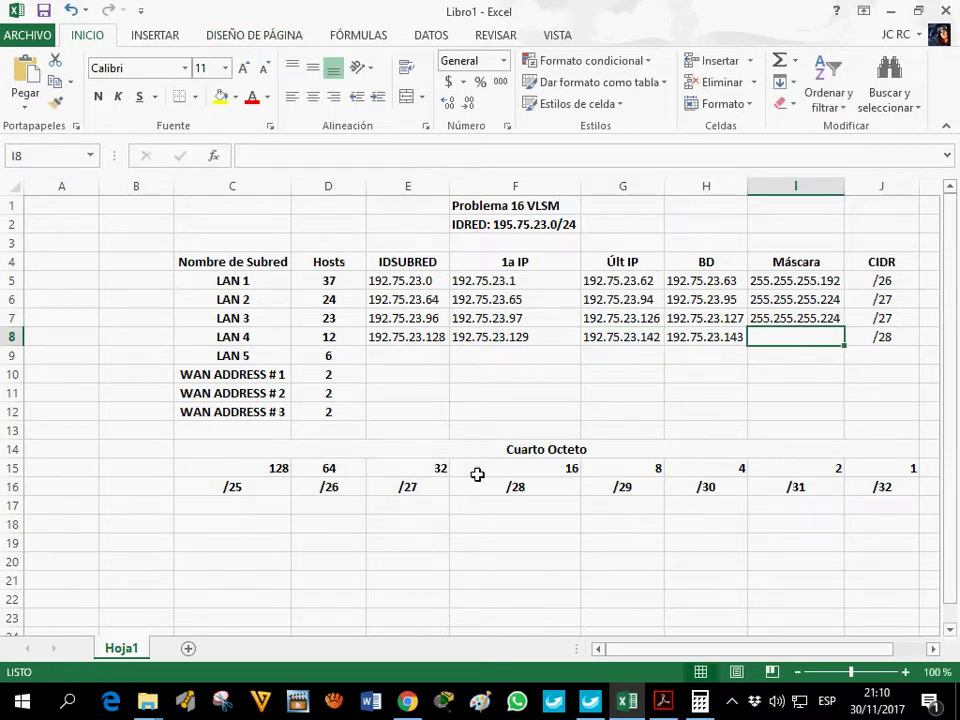
pyautogui.write('255')
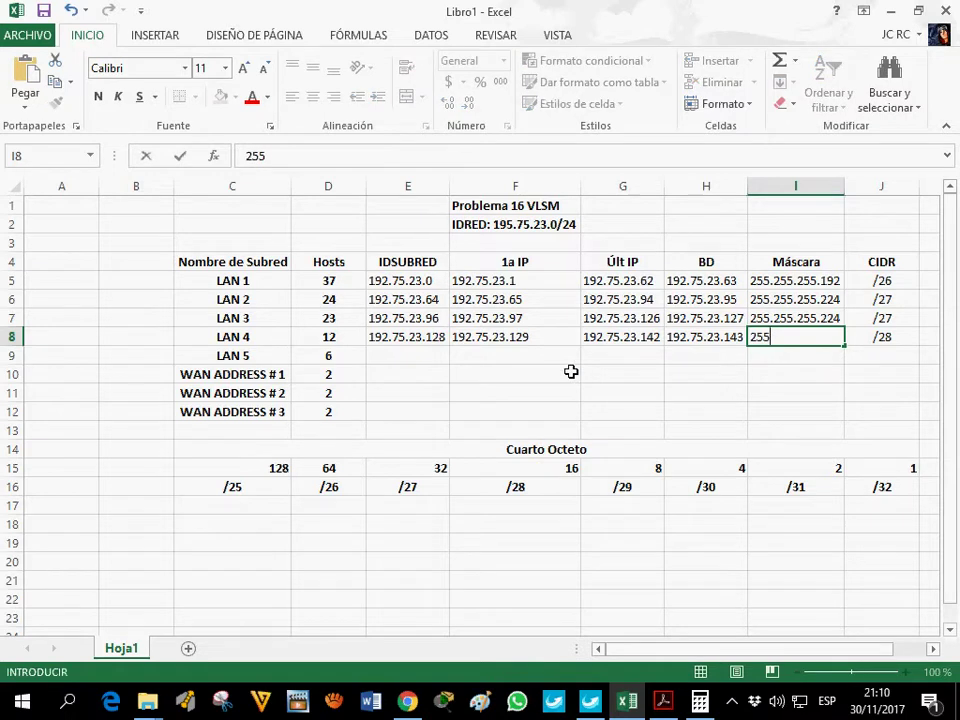
pyautogui.write('.255.255.240')
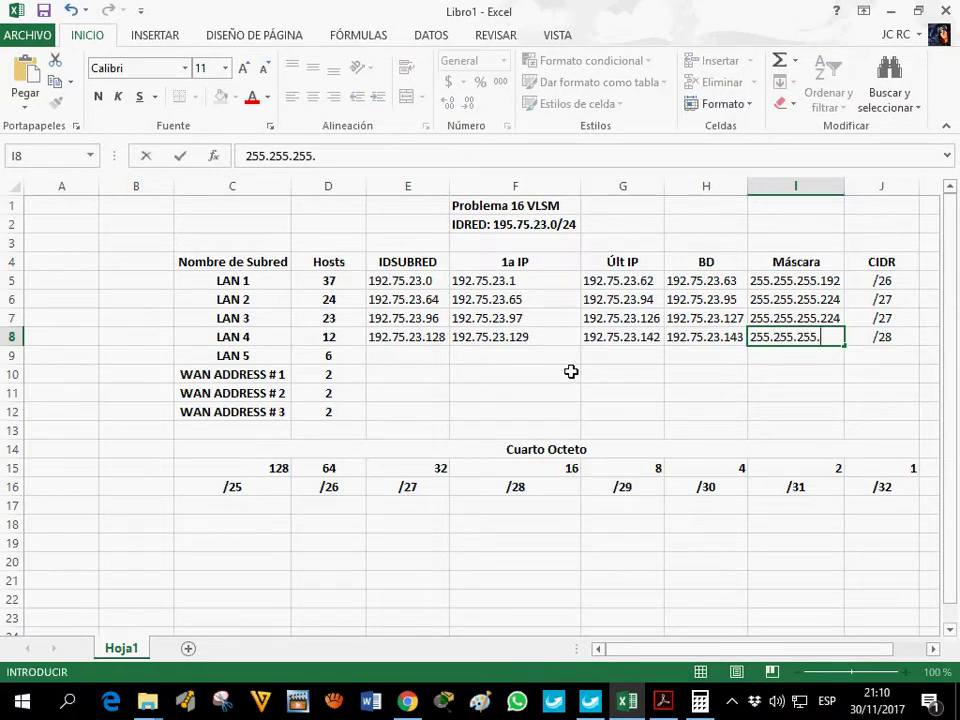
# - Enter /29 as LAN 5's value in the CIDR column, matching the 8 block in the Cuarto Octeto table
pyautogui.click(422, 377)
pyautogui.click(409, 360)
pyautogui.moveTo(636, 471)
pyautogui.mouseDown()
pyautogui.moveTo(636, 487)
pyautogui.moveTo(634, 479)
pyautogui.mouseUp()
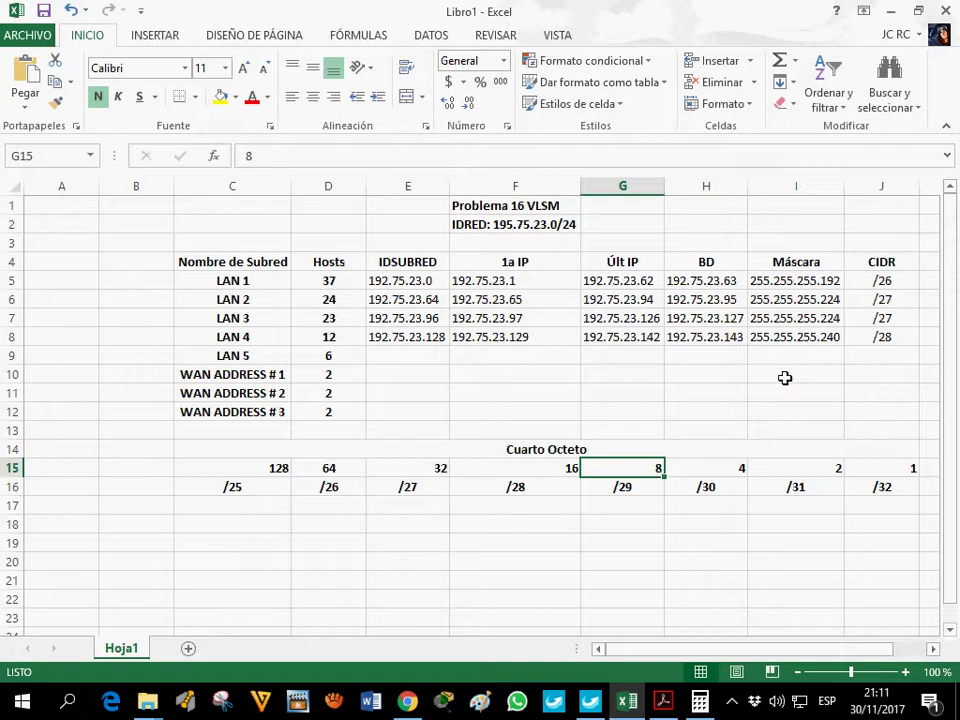
pyautogui.click(883, 356)
pyautogui.write('/')
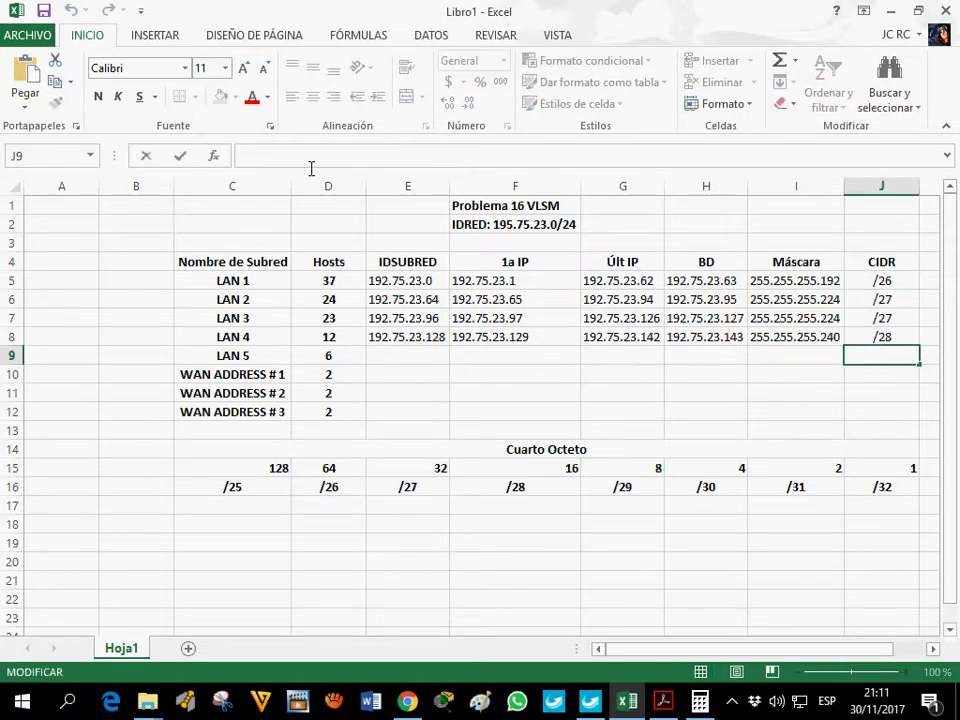
pyautogui.write('28')
pyautogui.press('BackSpace')
pyautogui.write('9')
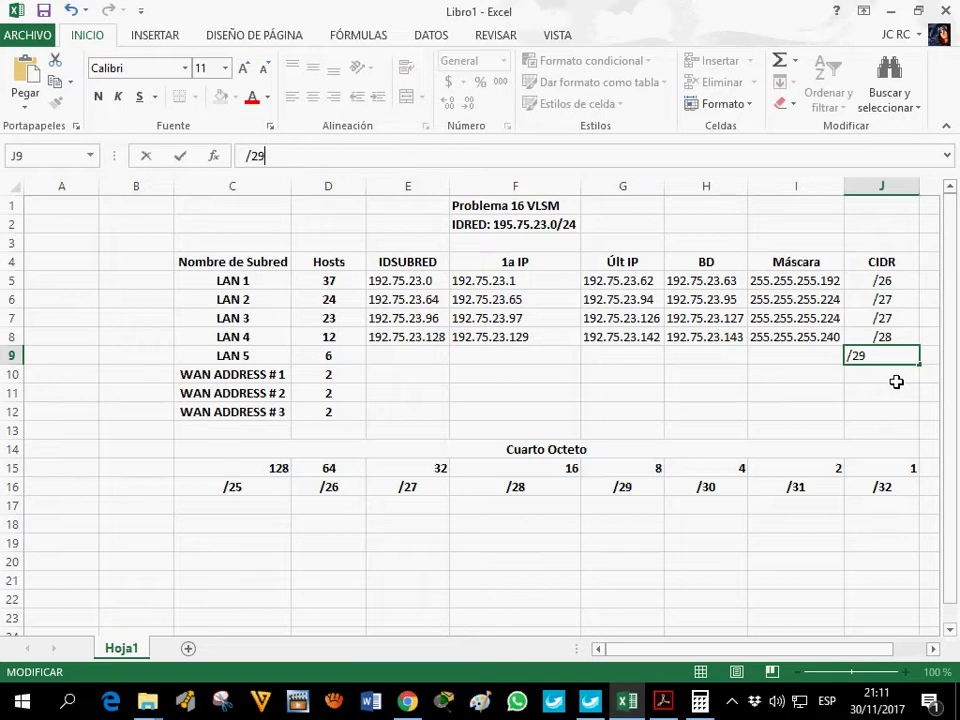
pyautogui.press('Return')
# - Enter 192.75.23.144 as LAN 5's subnet ID and 192.75.23.145 as its first IP
pyautogui.click(422, 363)
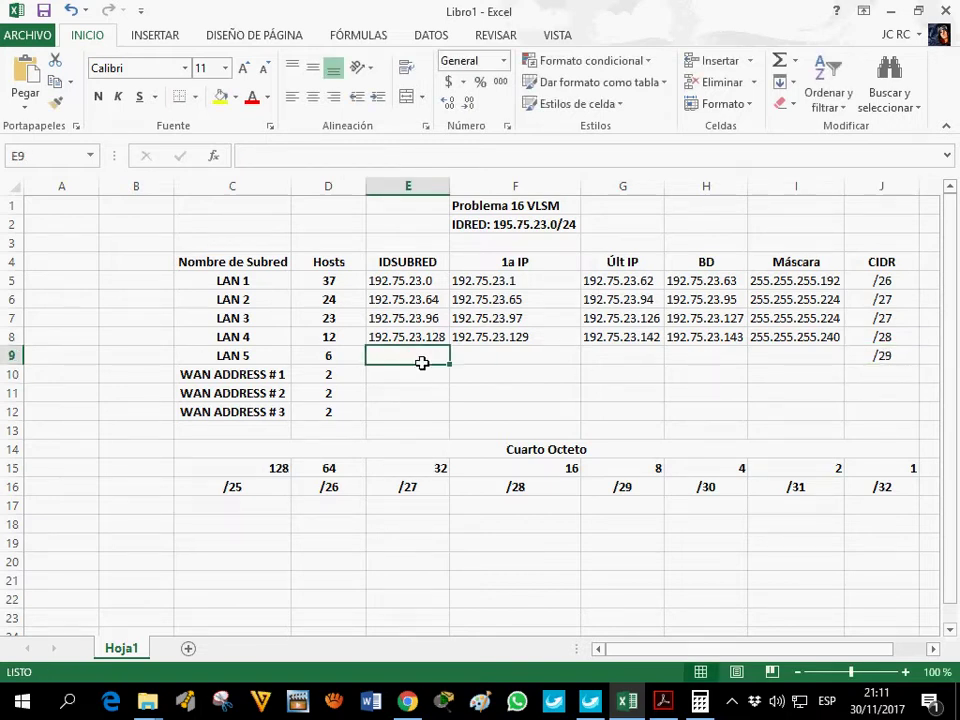
pyautogui.write('192.')
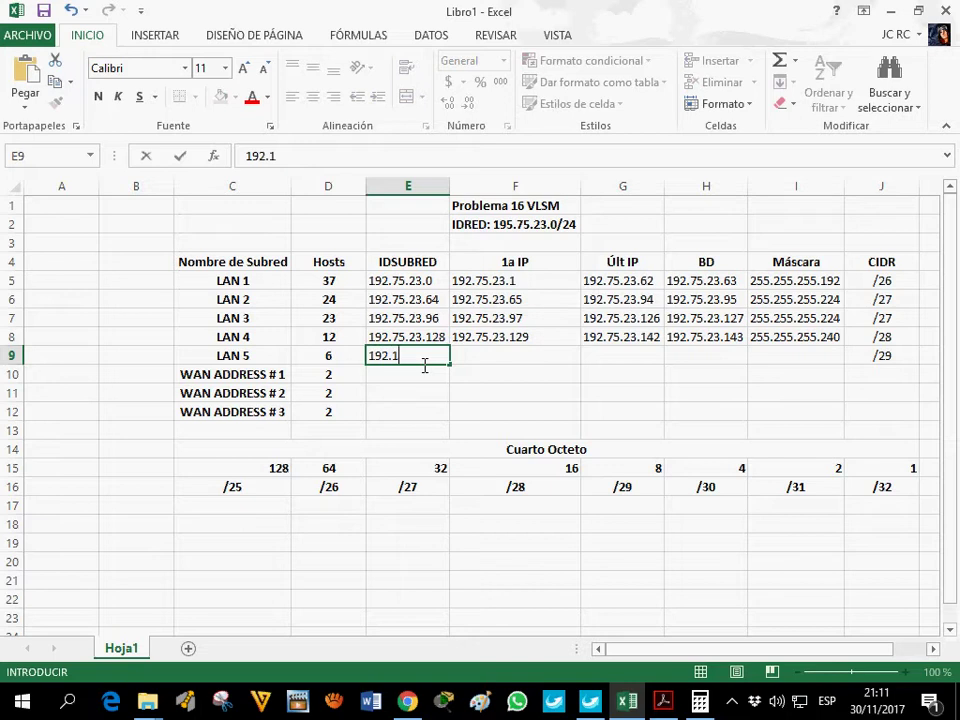
pyautogui.write('75.23.144')
pyautogui.click(519, 355)
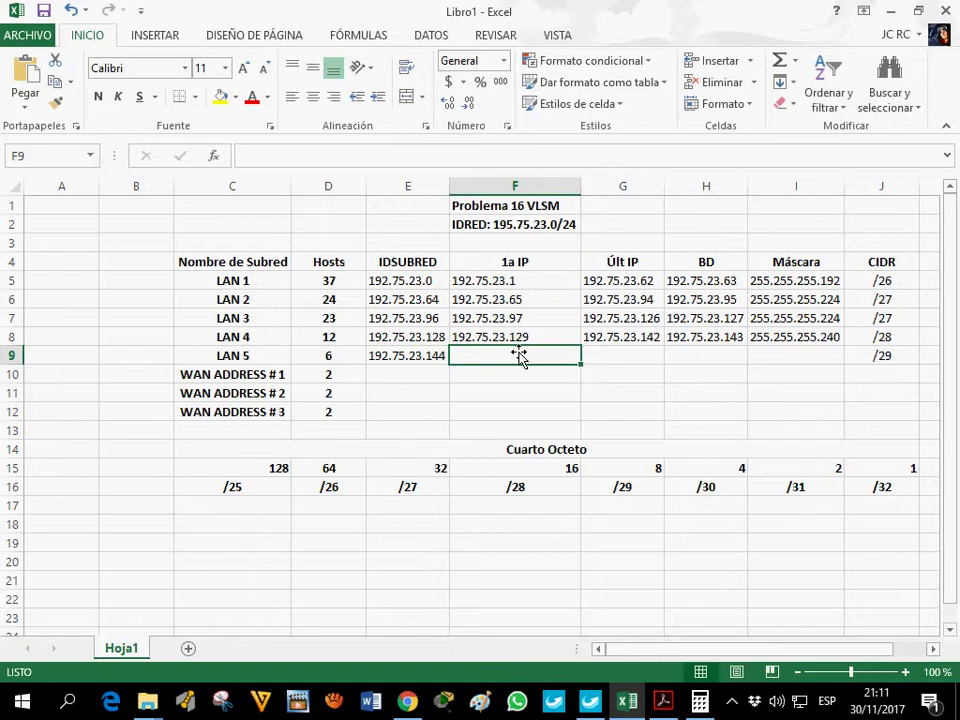
pyautogui.write('19')
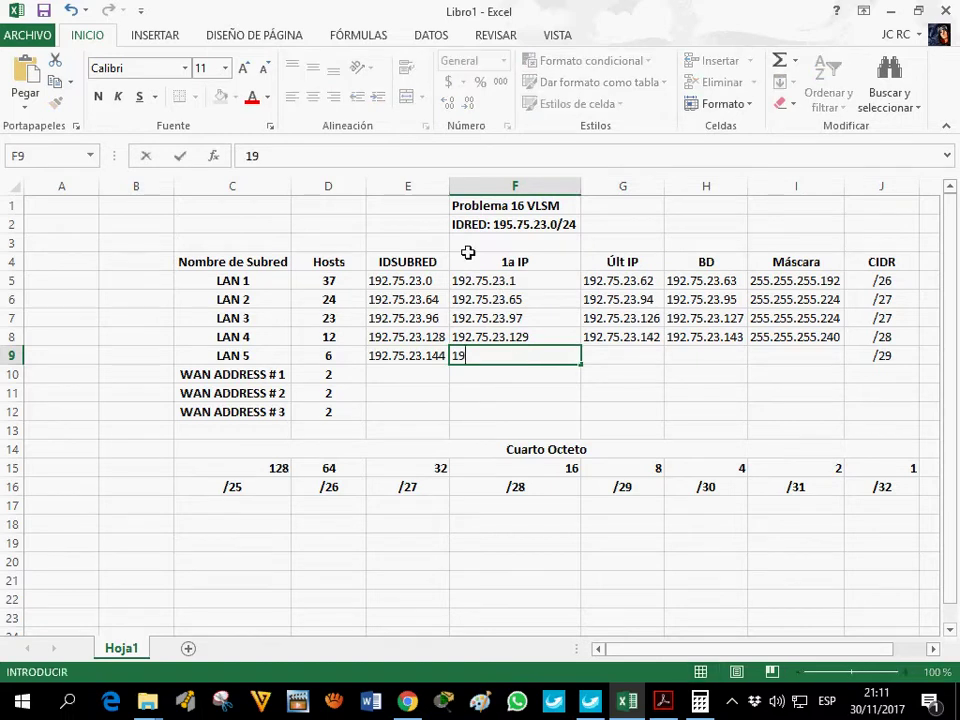
pyautogui.write('2.75.23.145')
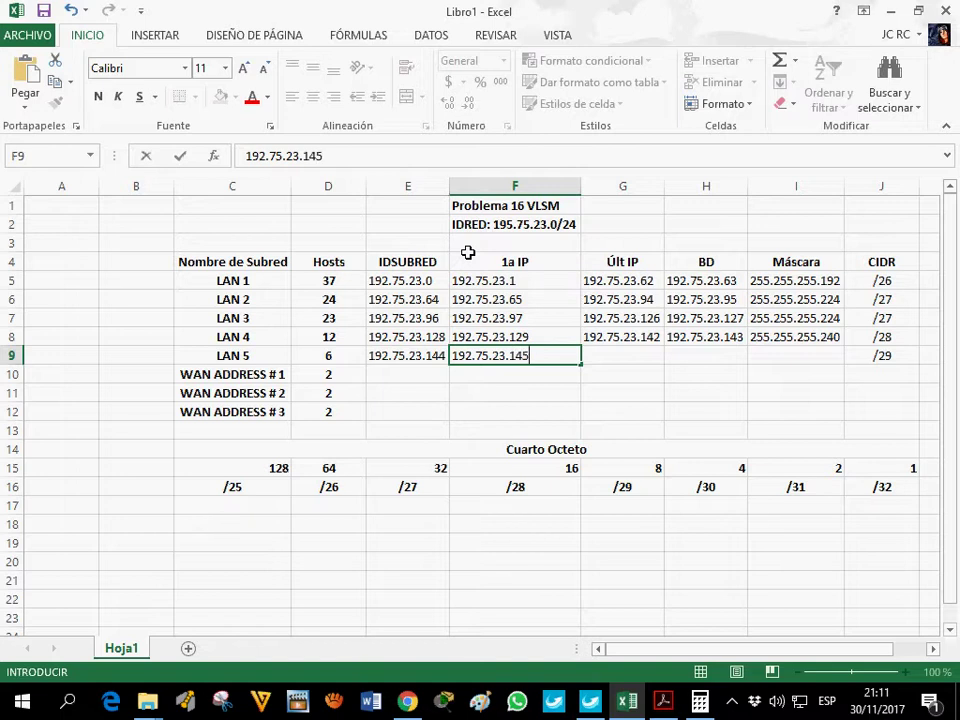
# - Switch to the Calculator, clear it and compute 143 + 8, and enter 192.75.23.151 as LAN 5's broadcast address in Excel
pyautogui.click(640, 356)
pyautogui.click(700, 340)
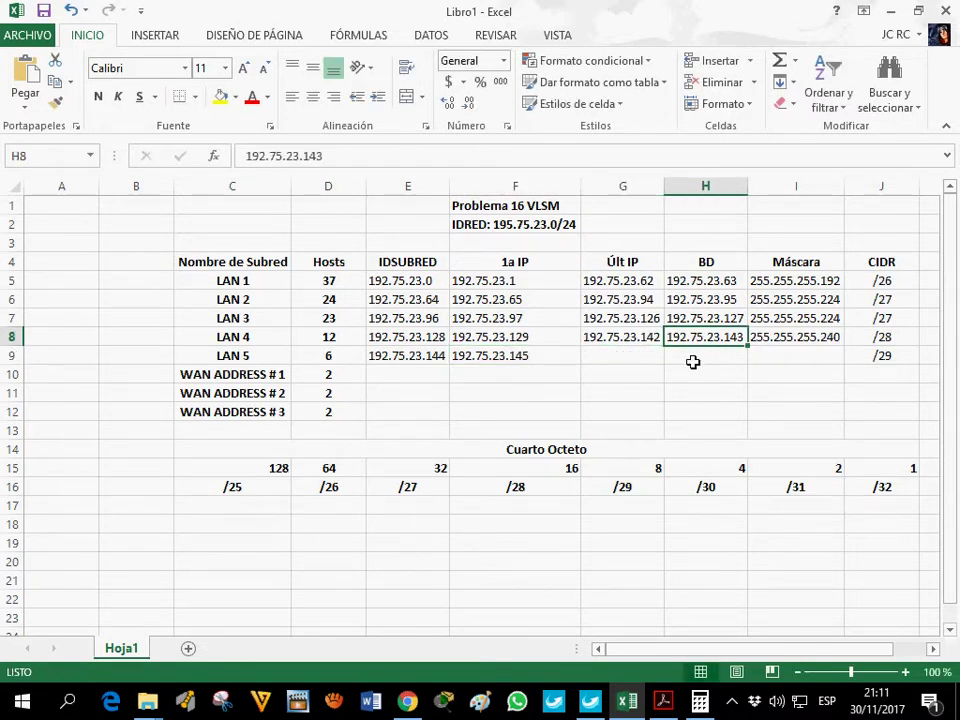
pyautogui.click(692, 362)
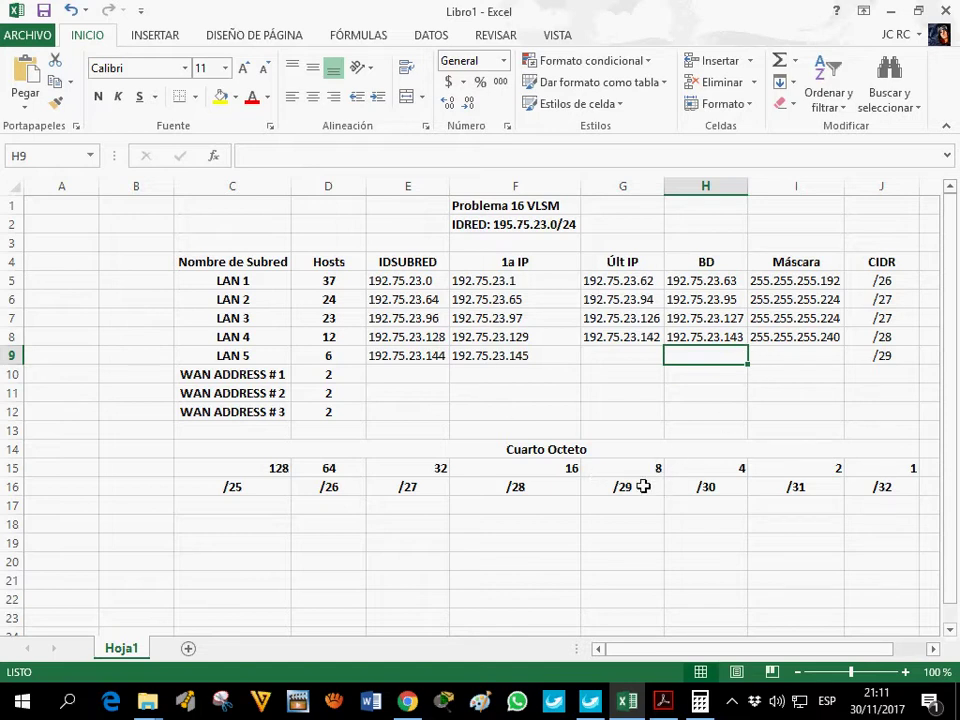
pyautogui.click(700, 701)
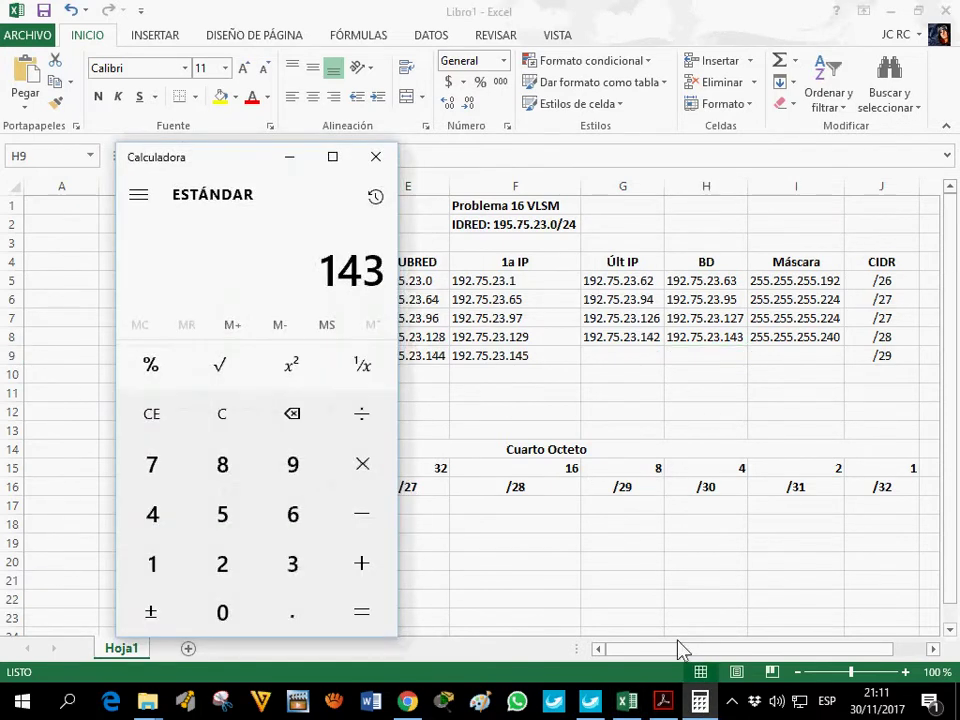
pyautogui.click(245, 420)
pyautogui.click(289, 157)
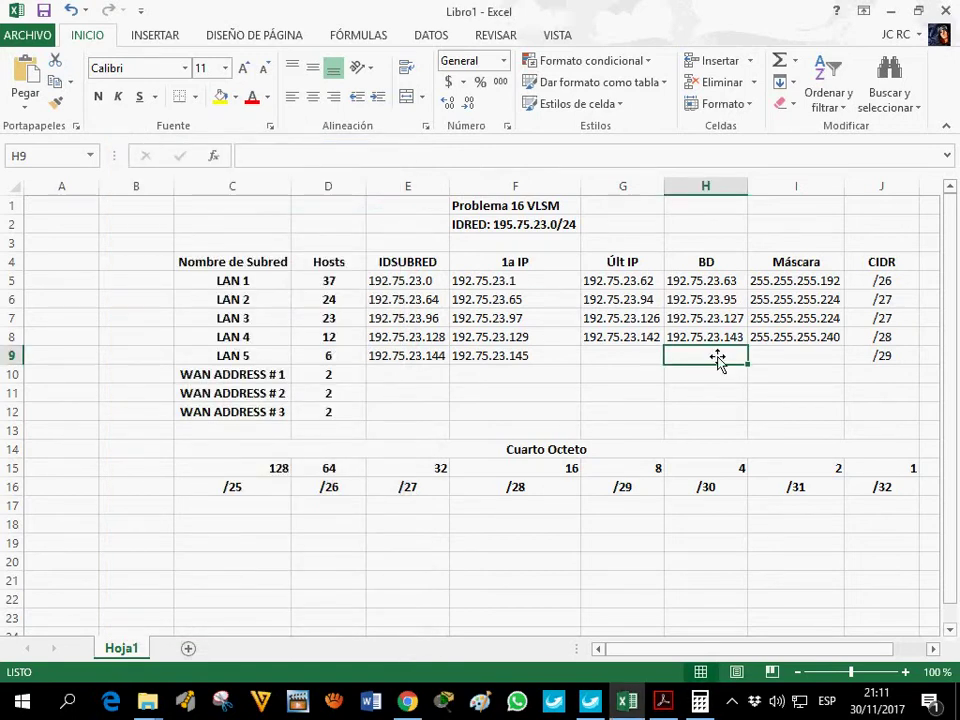
pyautogui.click(700, 701)
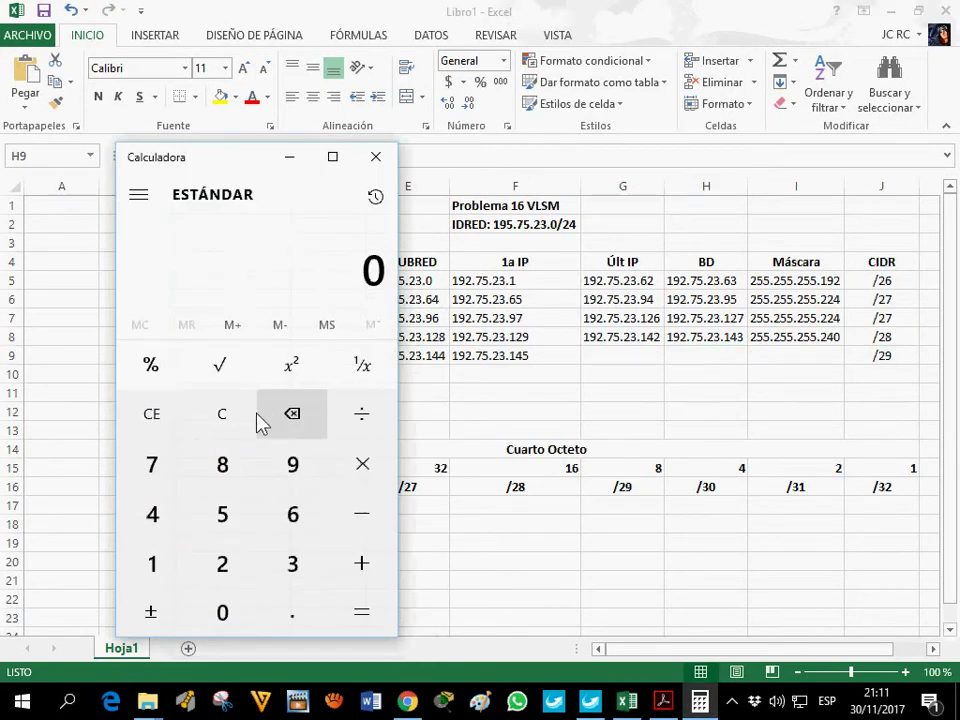
pyautogui.write('143+')
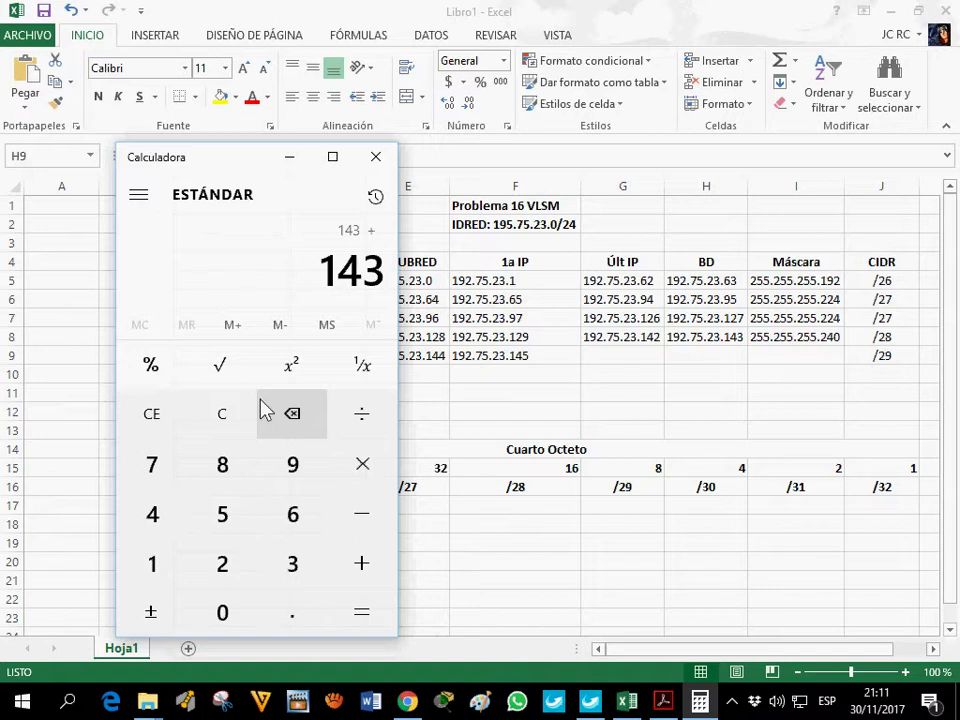
pyautogui.write('8')
pyautogui.press('Return')
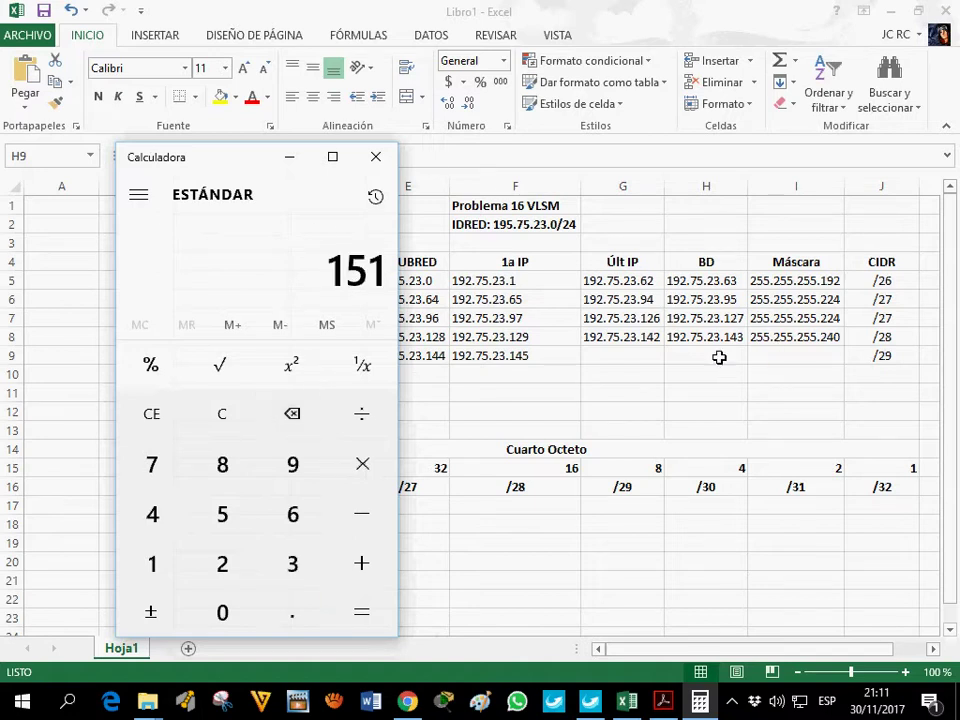
pyautogui.click(719, 357)
pyautogui.write('192.75.23.151')
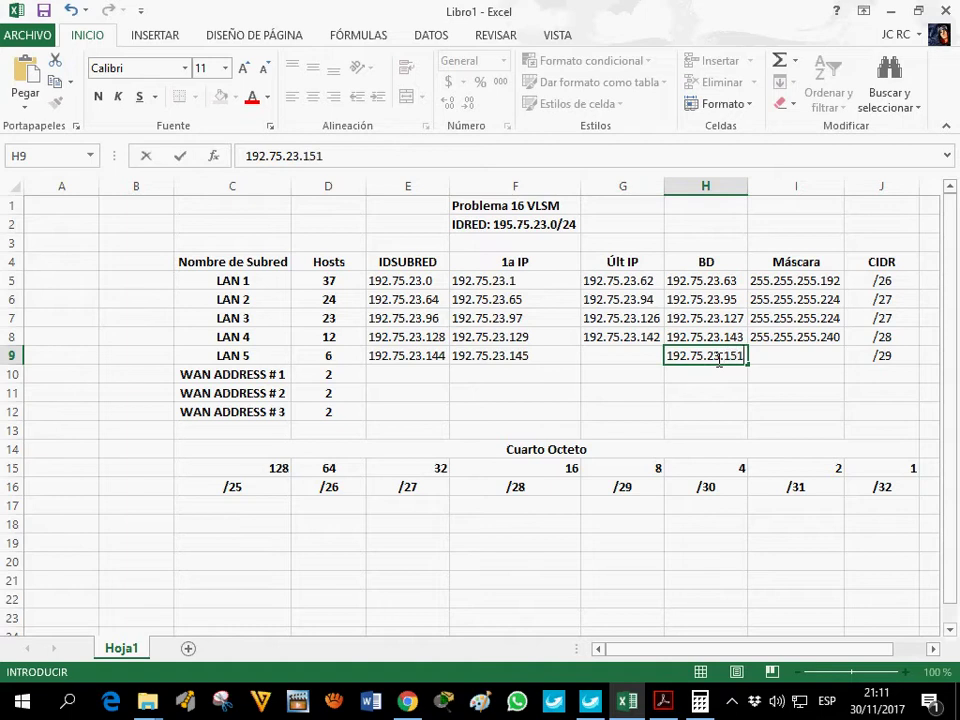
# - Enter 192.75.23.150 as LAN 5's last IP and 255.255.255.248 as its subnet mask
pyautogui.click(598, 363)
pyautogui.write('192')
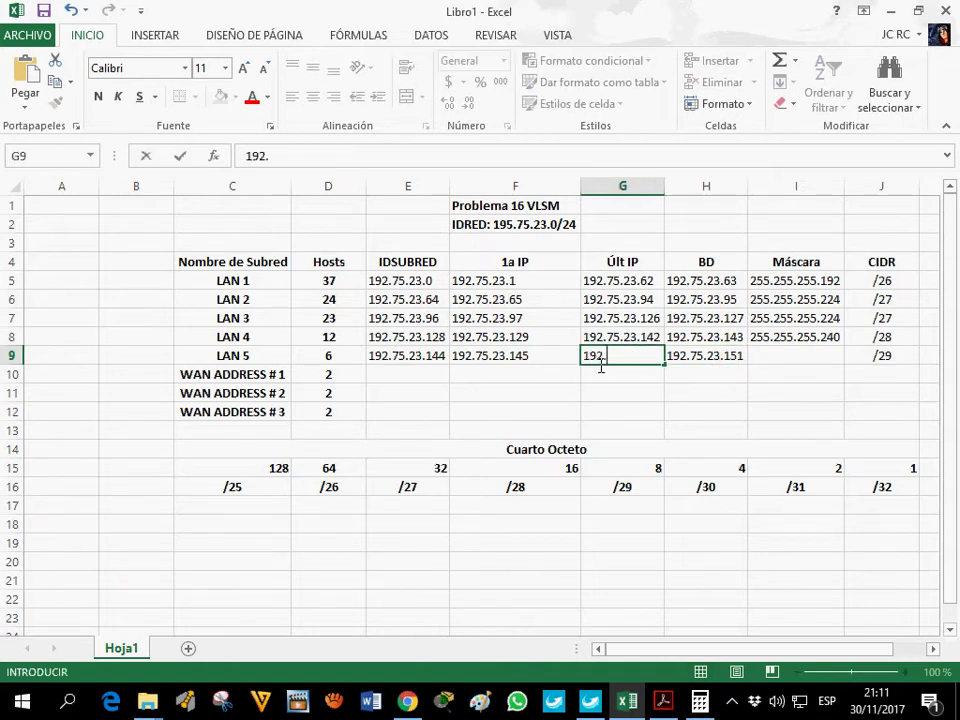
pyautogui.write('.75.23.150')
pyautogui.click(803, 359)
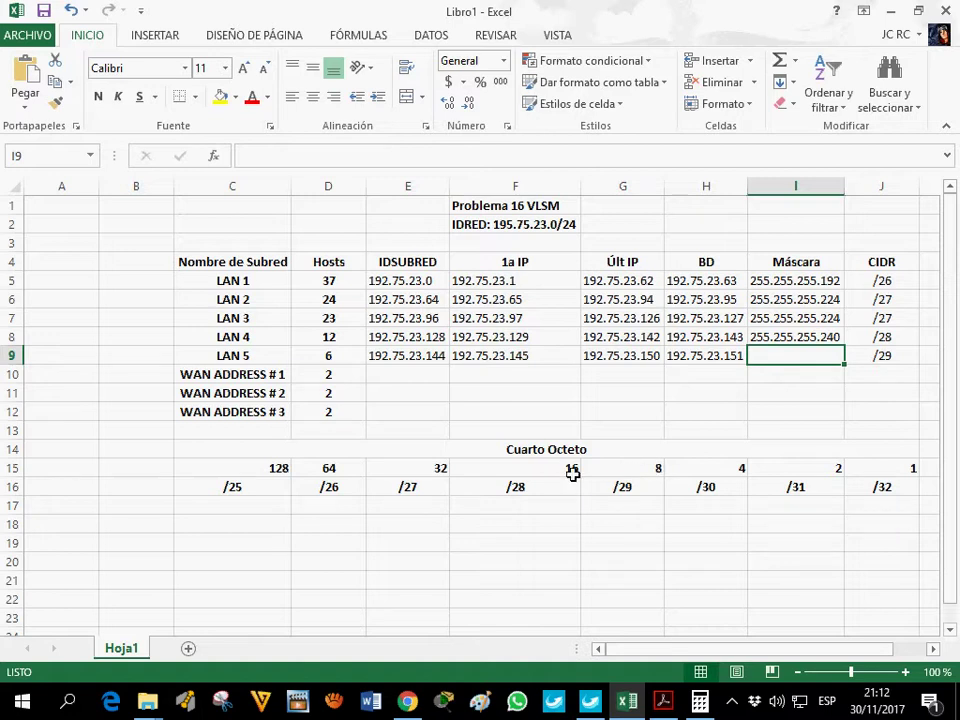
pyautogui.write('255.255.255.248')
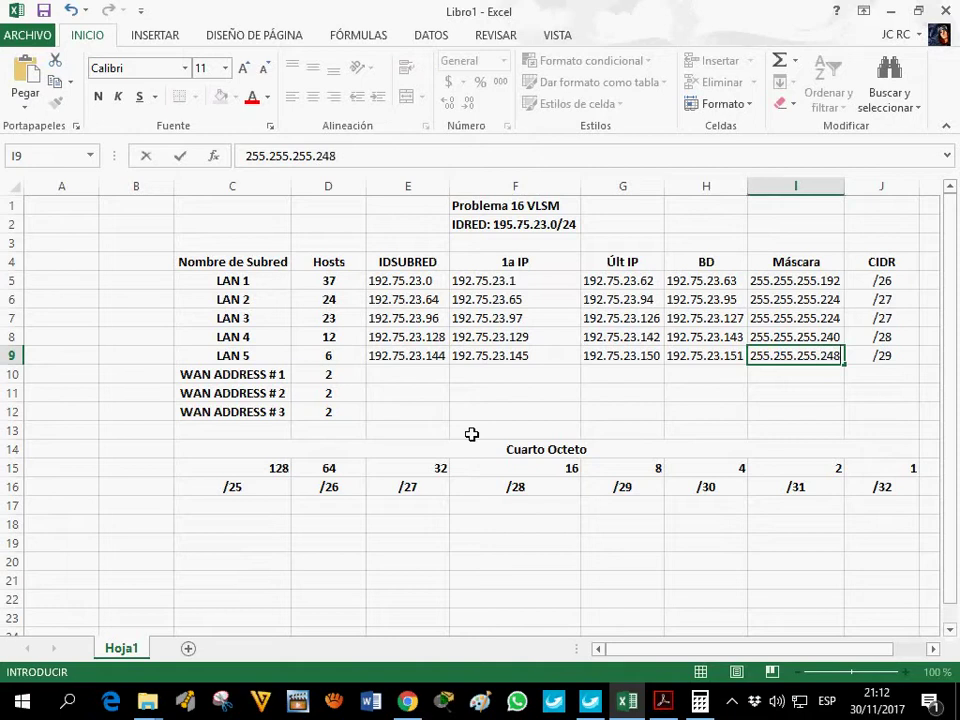
# - Enter /30 as the CIDR value for WAN ADDRESS # 1, # 2 and # 3, matching the 4 block in the Cuarto Octeto table
pyautogui.click(424, 379)
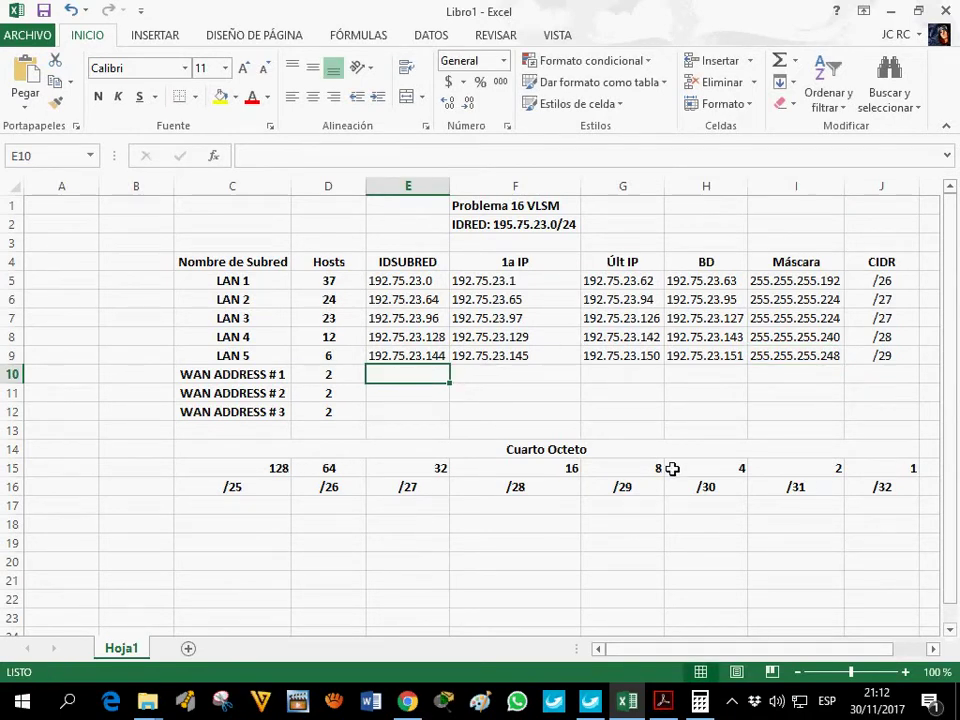
pyautogui.click(722, 472)
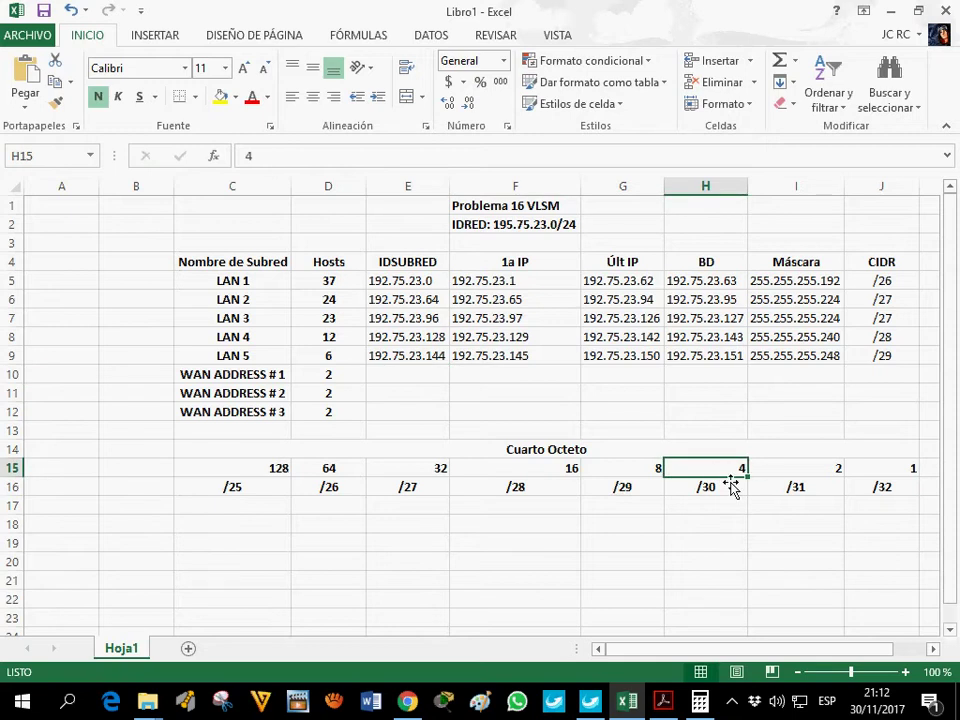
pyautogui.click(880, 372)
pyautogui.press('F2')
pyautogui.write('/30')
pyautogui.press('Return')
pyautogui.click(360, 156)
pyautogui.write('/30')
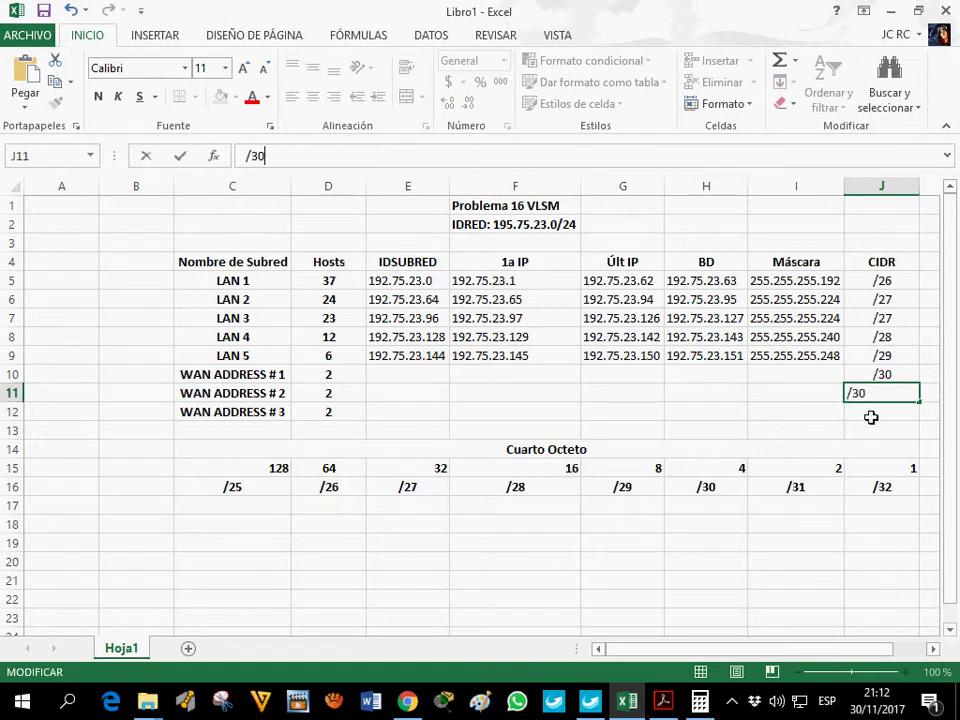
pyautogui.press('Return')
pyautogui.click(479, 155)
pyautogui.write('/30')
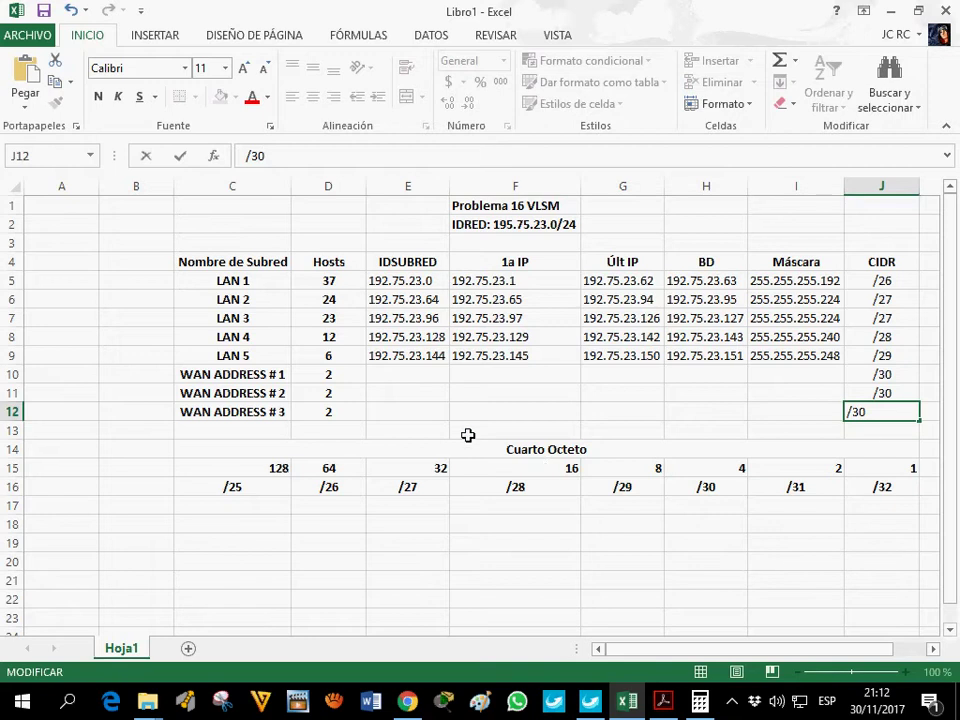
# - Enter 192.75.23.152 as WAN ADDRESS # 1's subnet ID and 192.75.23.153 as its first IP
pyautogui.click(444, 375)
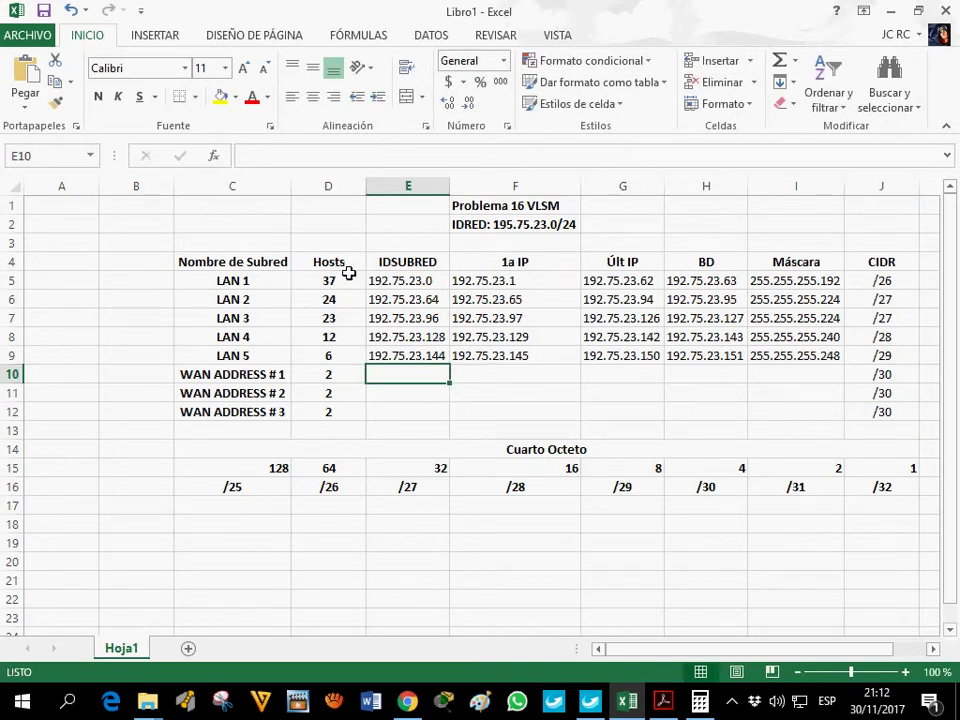
pyautogui.write('192.75.23')
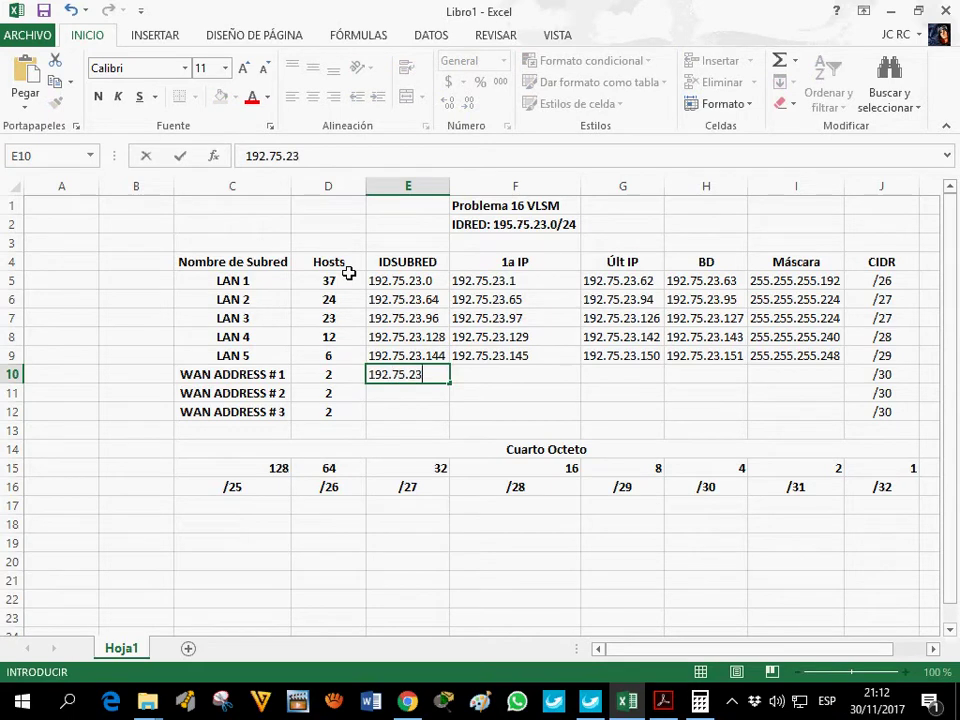
pyautogui.write('.152')
pyautogui.click(535, 378)
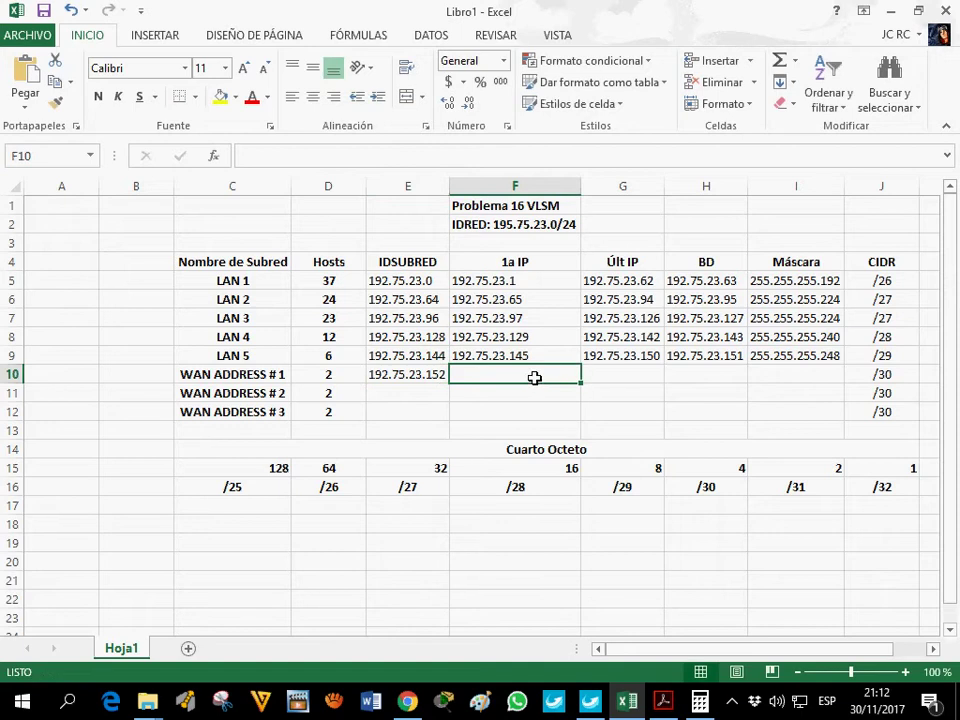
pyautogui.write('192.75.23')
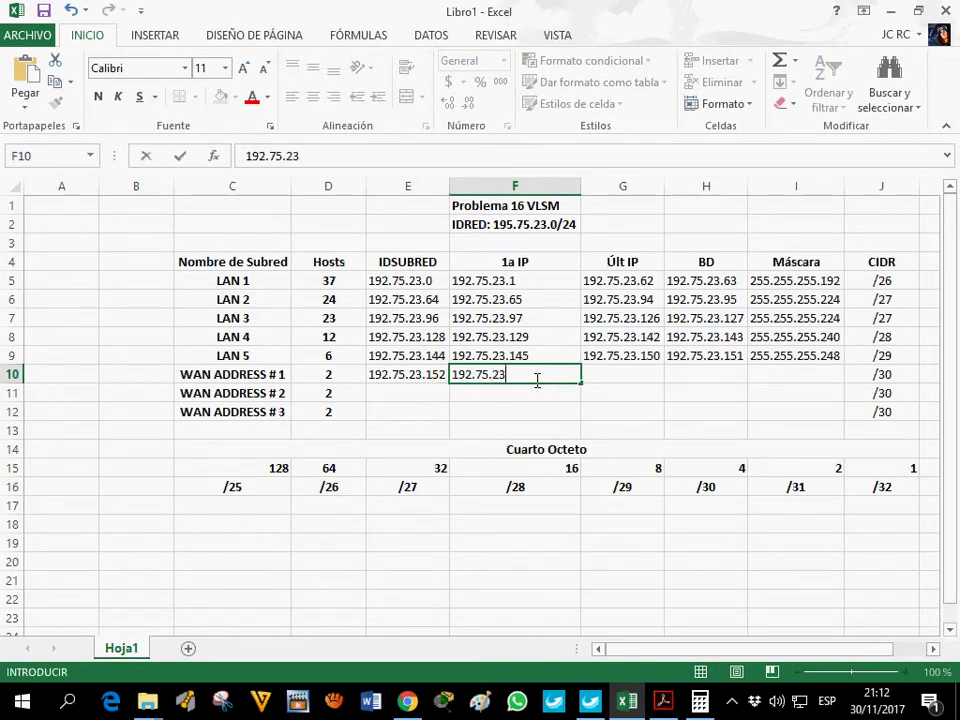
pyautogui.write('.153')
# - Enter 192.23.154 as WAN ADDRESS # 1's last IP and 192.23.155 as its broadcast address
pyautogui.click(650, 375)
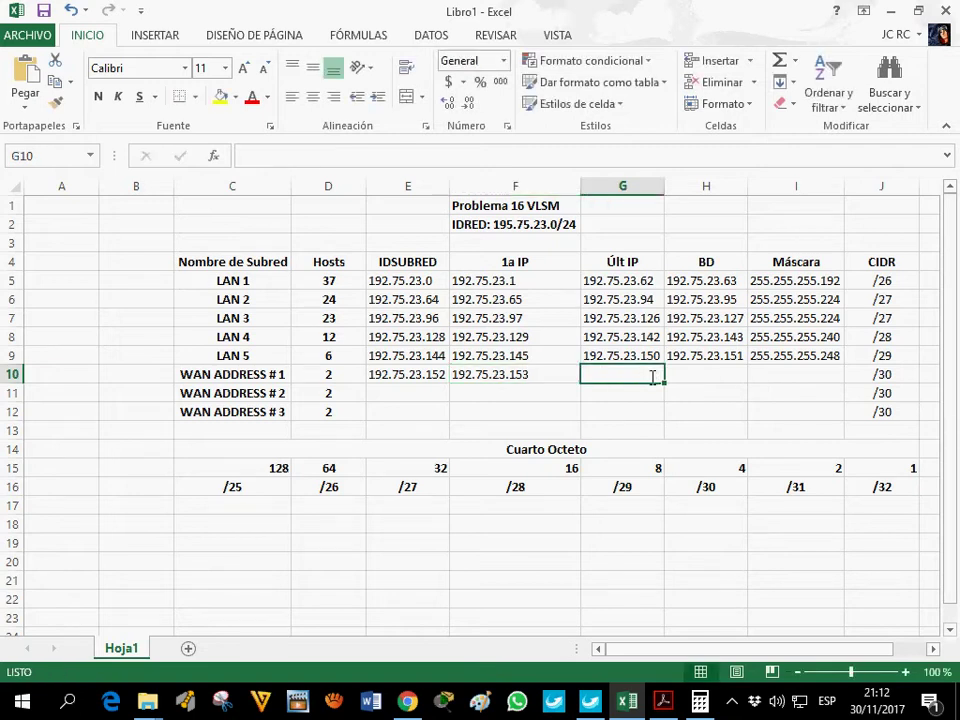
pyautogui.write('192.23')
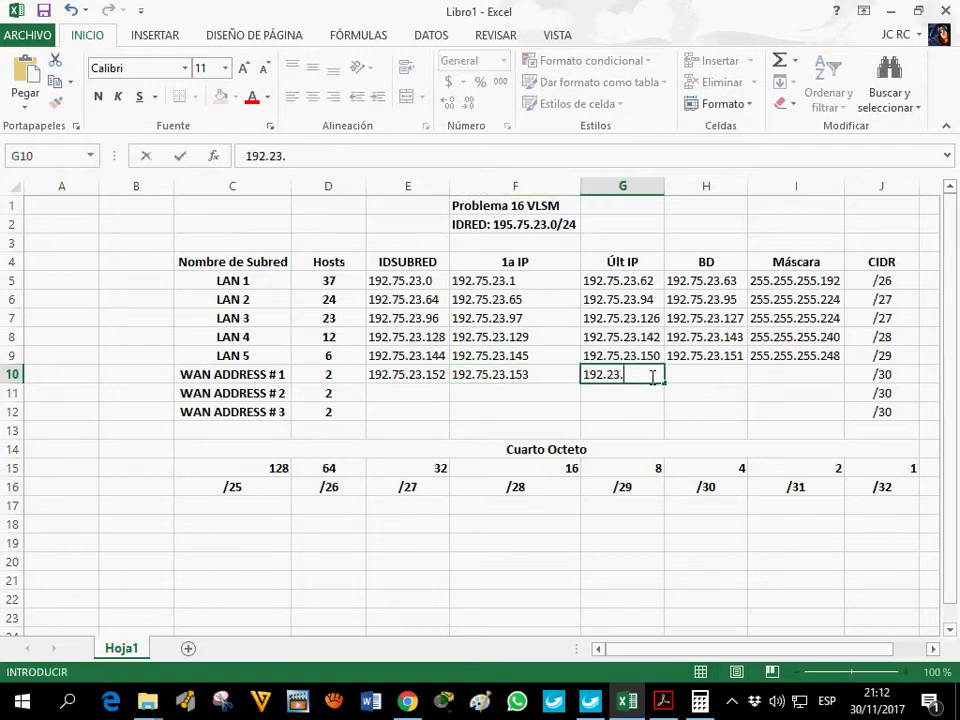
pyautogui.write('.154')
pyautogui.press('Tab')
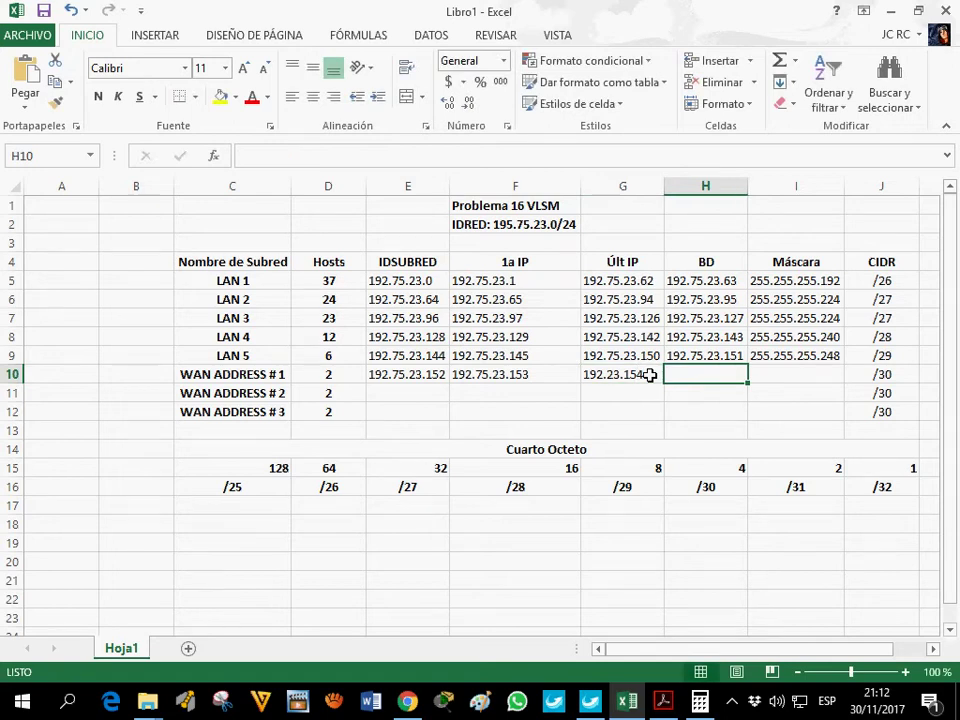
pyautogui.write('192.')
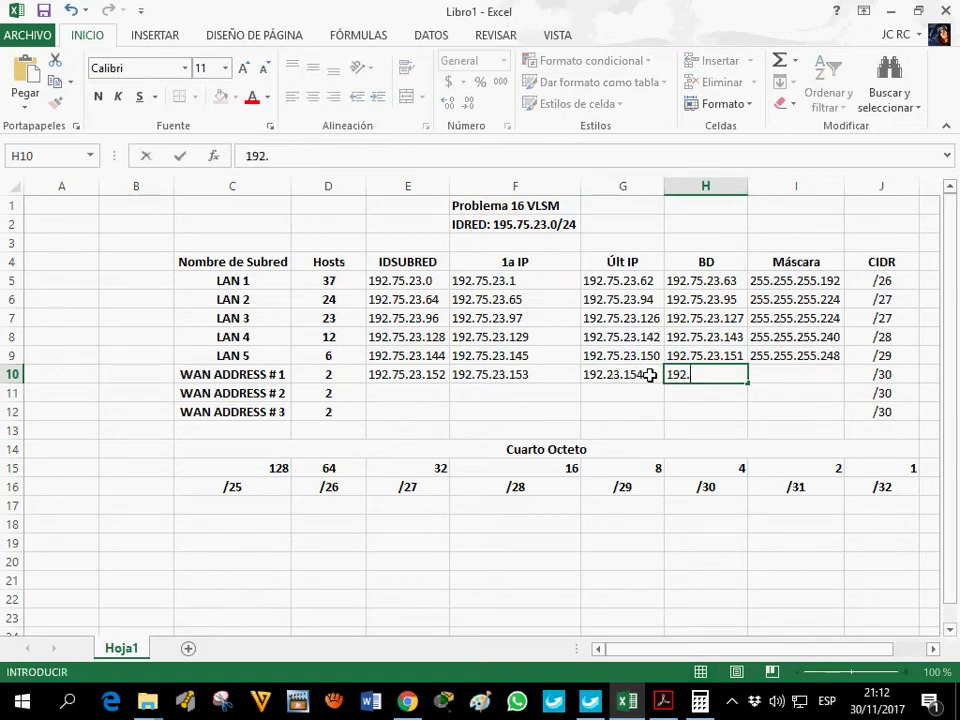
pyautogui.write('23.155')
pyautogui.press('Tab')
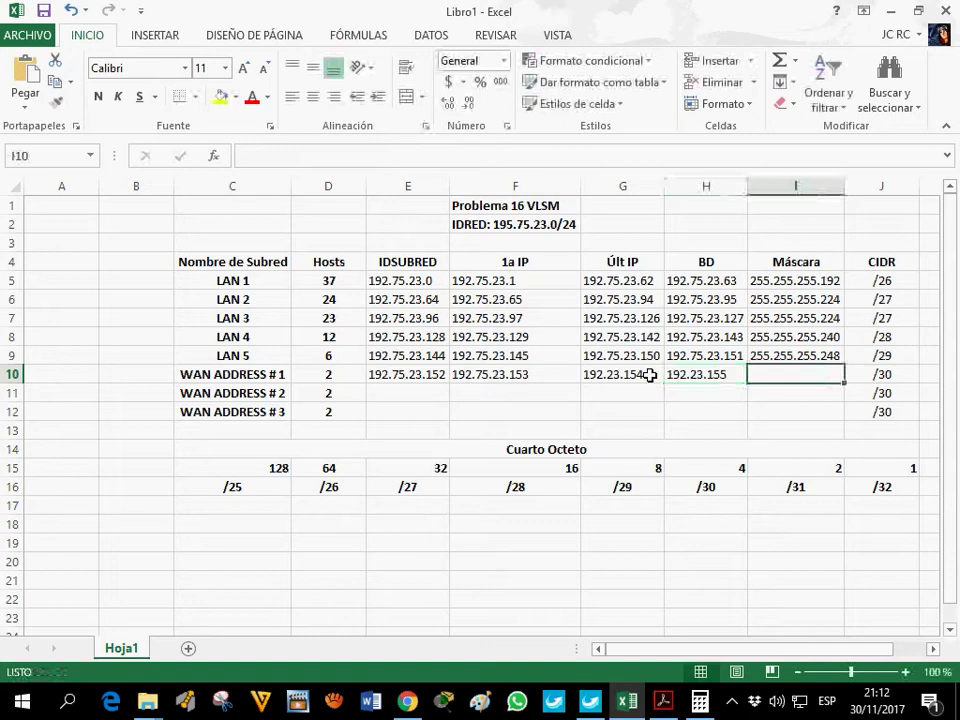
# - Enter 255.255.255.252 as WAN ADDRESS # 1's subnet mask
pyautogui.write('255')
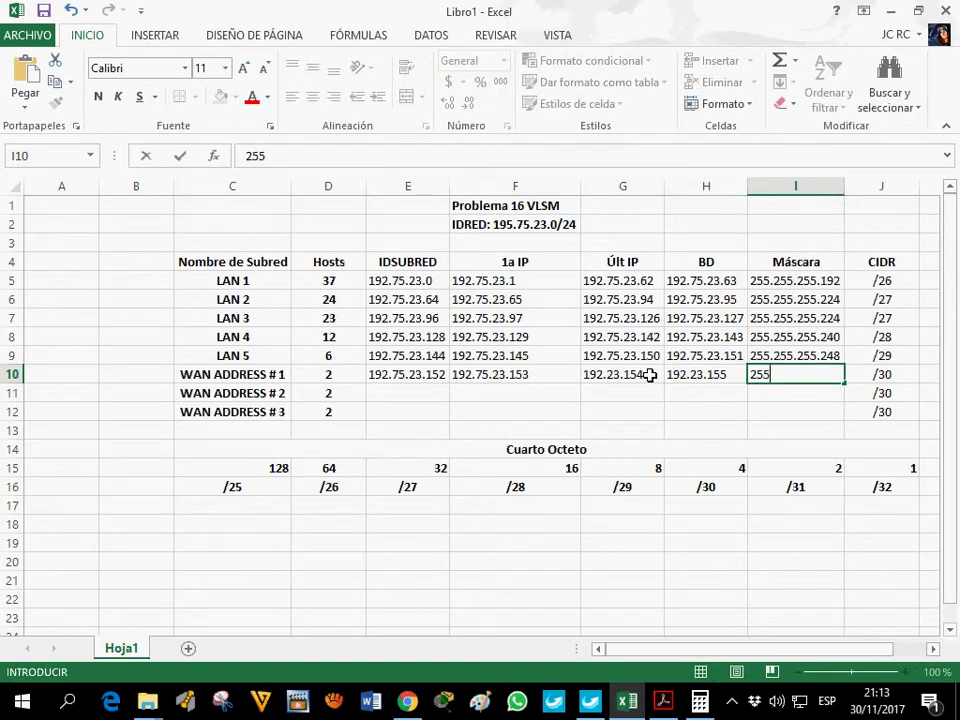
pyautogui.write('.255.255.')
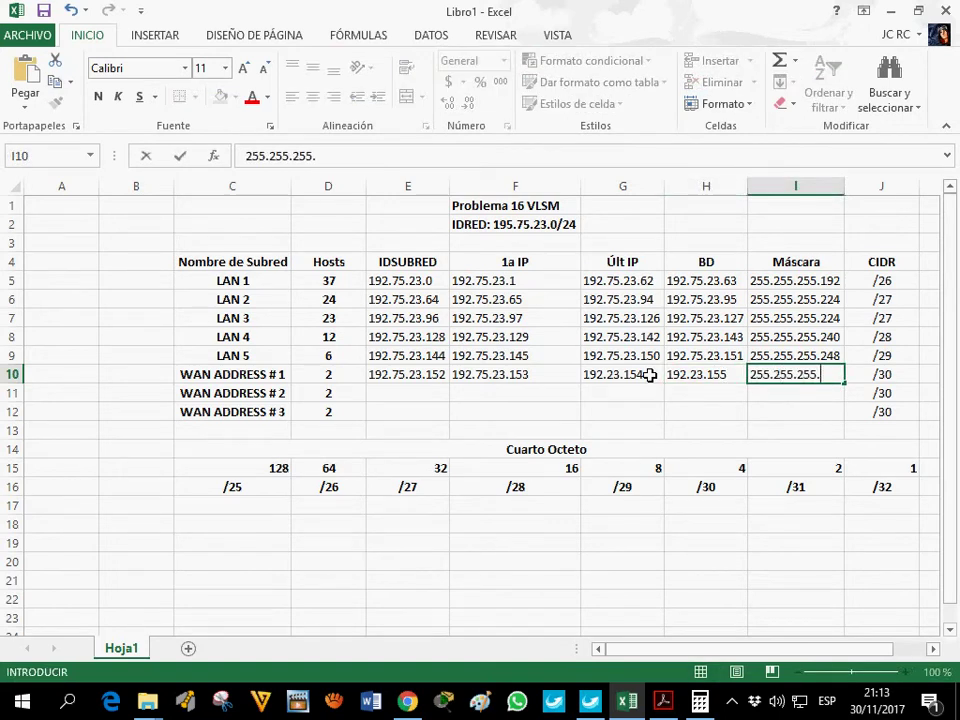
pyautogui.write('252')
# - Start WAN ADDRESS # 2's subnet ID with 192, and correct WAN ADDRESS # 1's broadcast address to 192.75.23.155
pyautogui.click(413, 393)
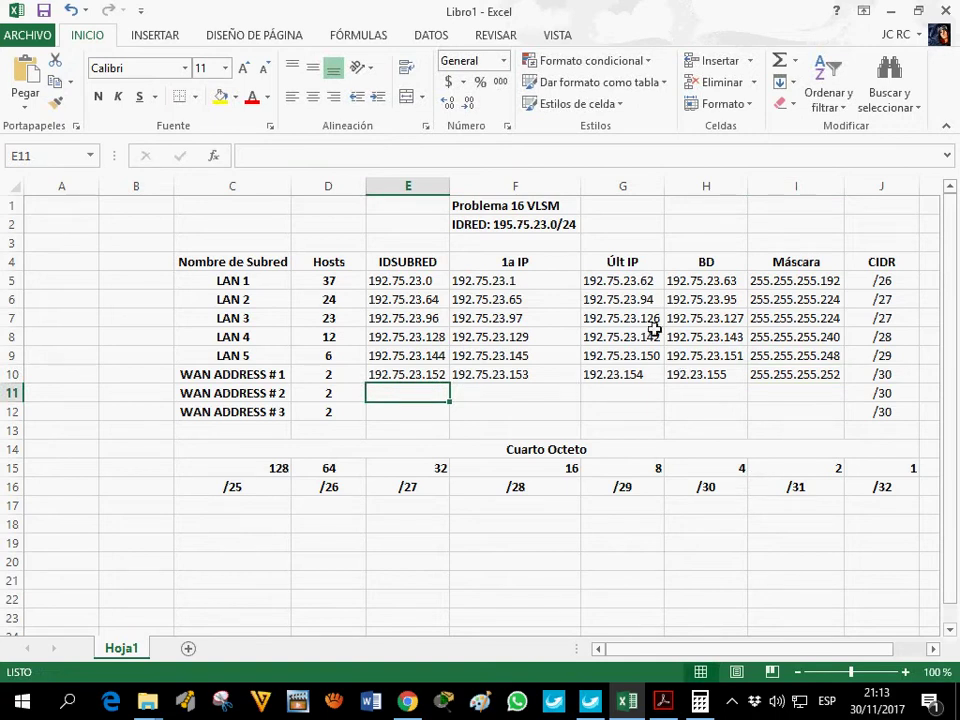
pyautogui.write('192')
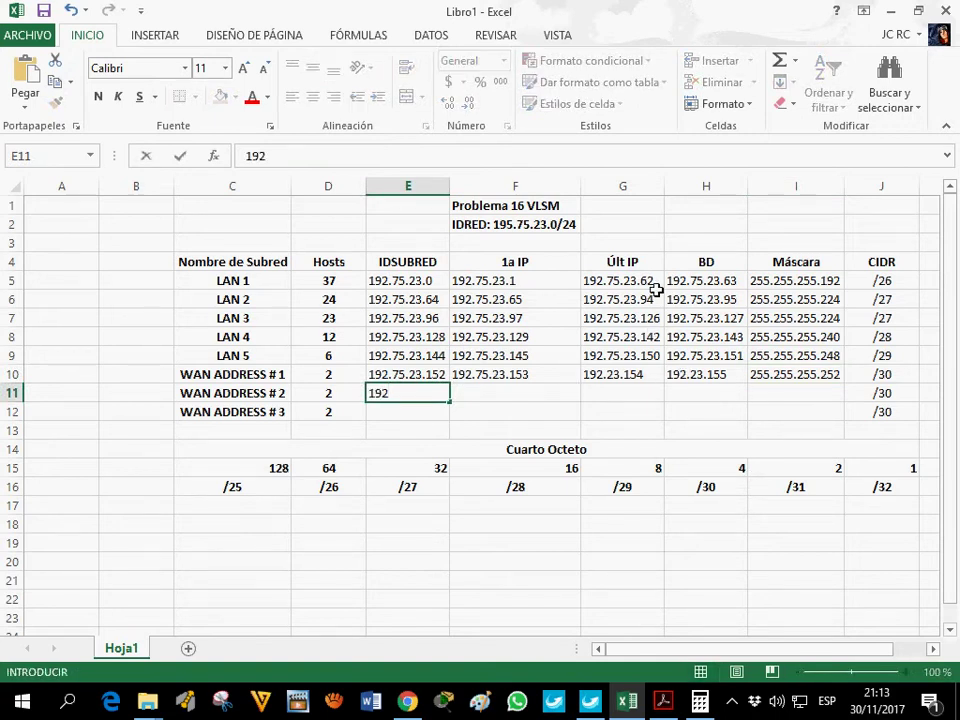
pyautogui.click(724, 378)
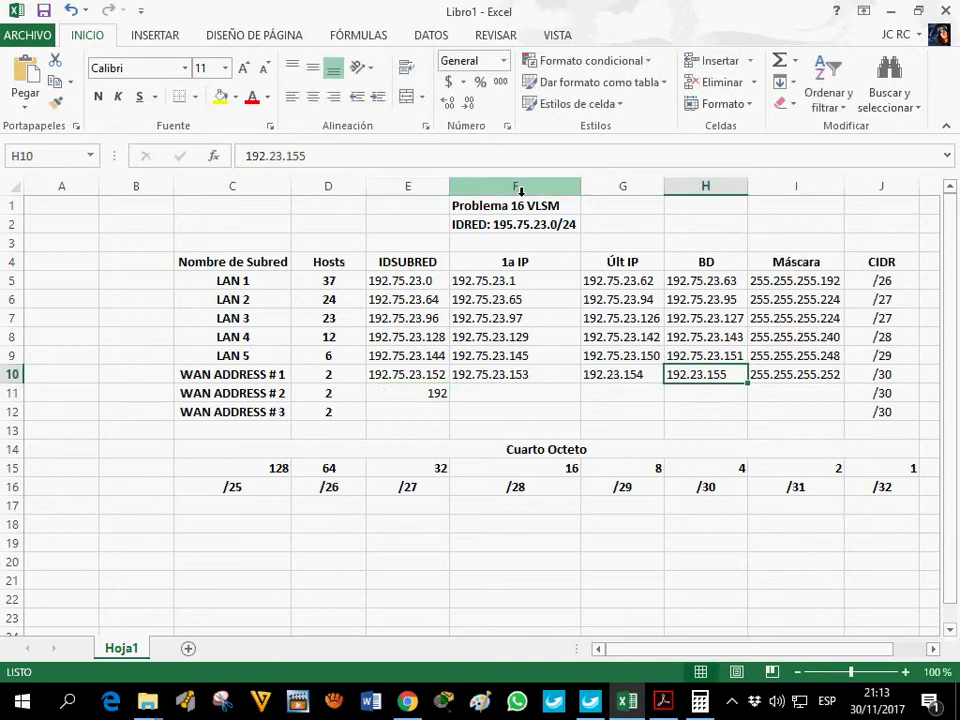
pyautogui.click(277, 166)
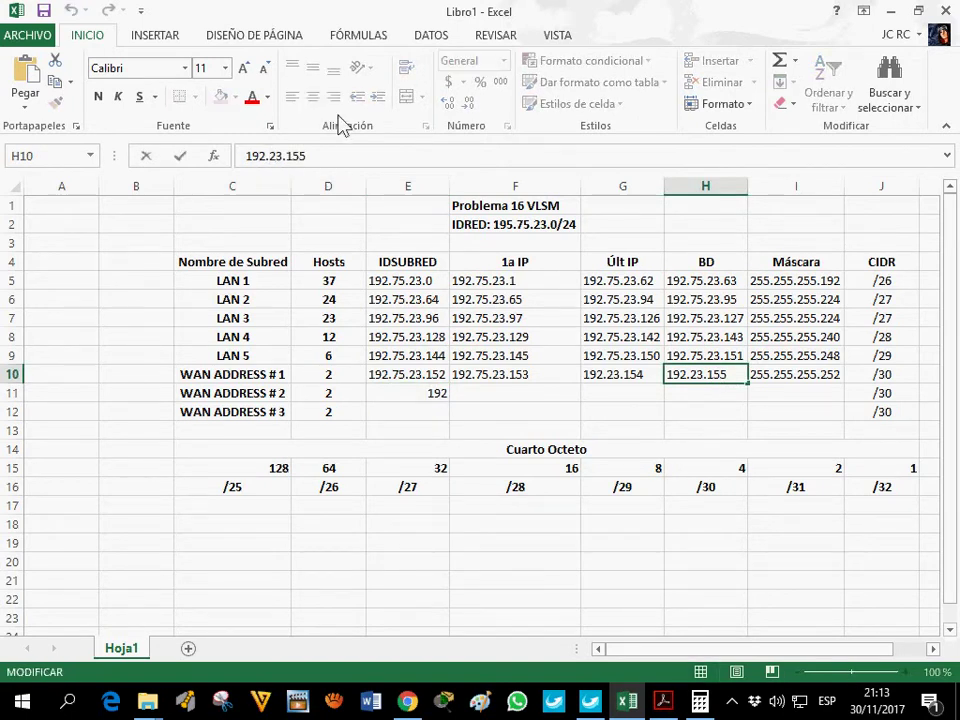
pyautogui.write('75.')
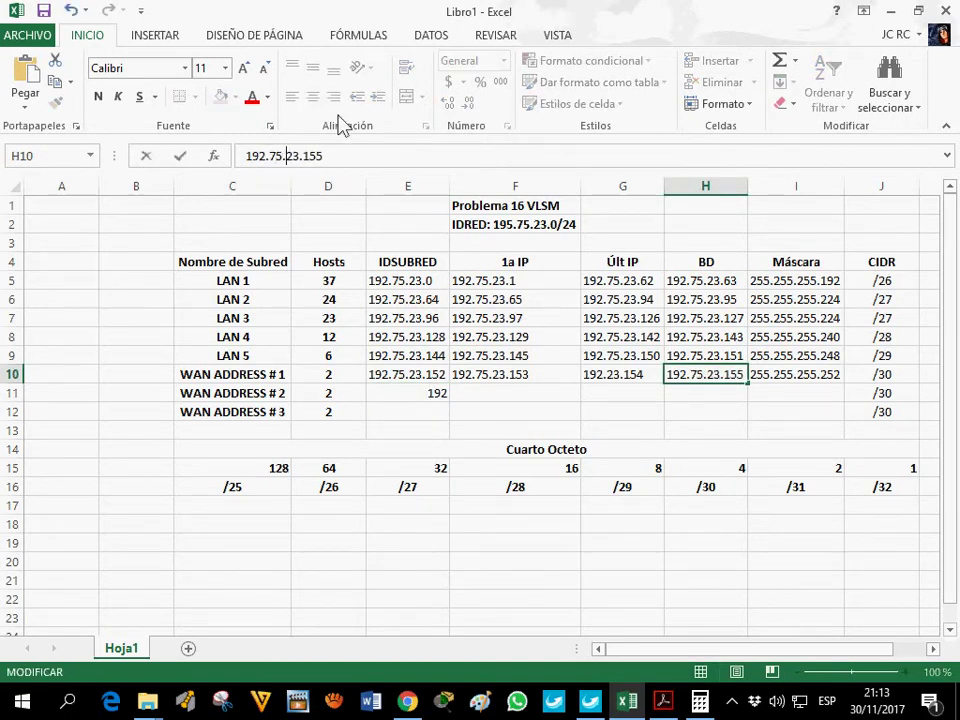
# - Complete WAN ADDRESS # 2's subnet ID as 192.75.23.156 and enter 192.75.23.157 as its first IP
pyautogui.click(408, 393)
pyautogui.click(318, 156)
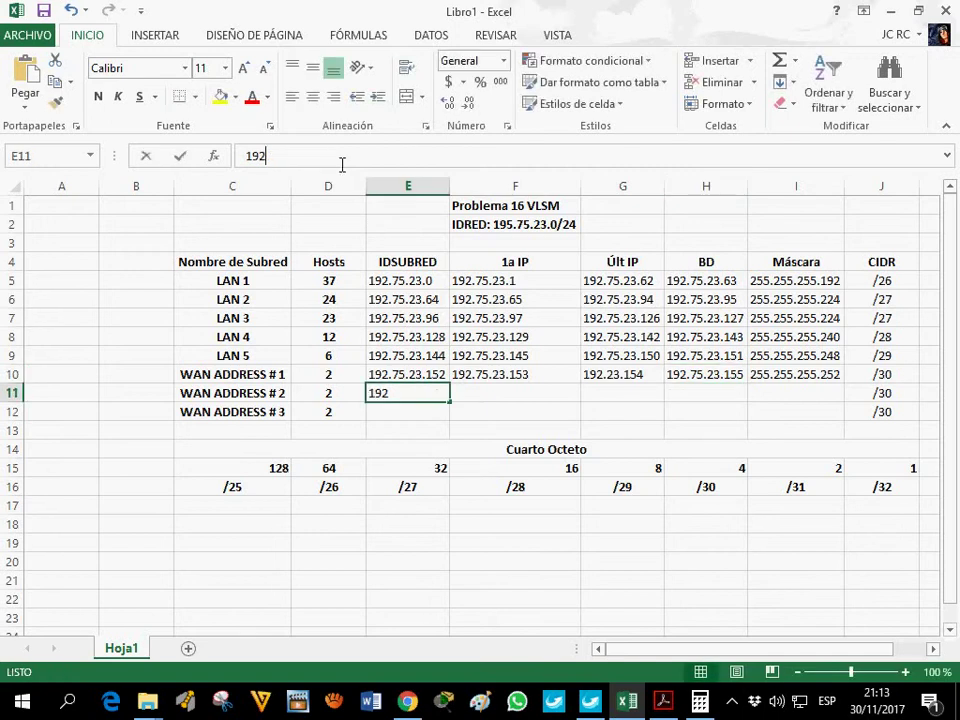
pyautogui.write('.75.23.')
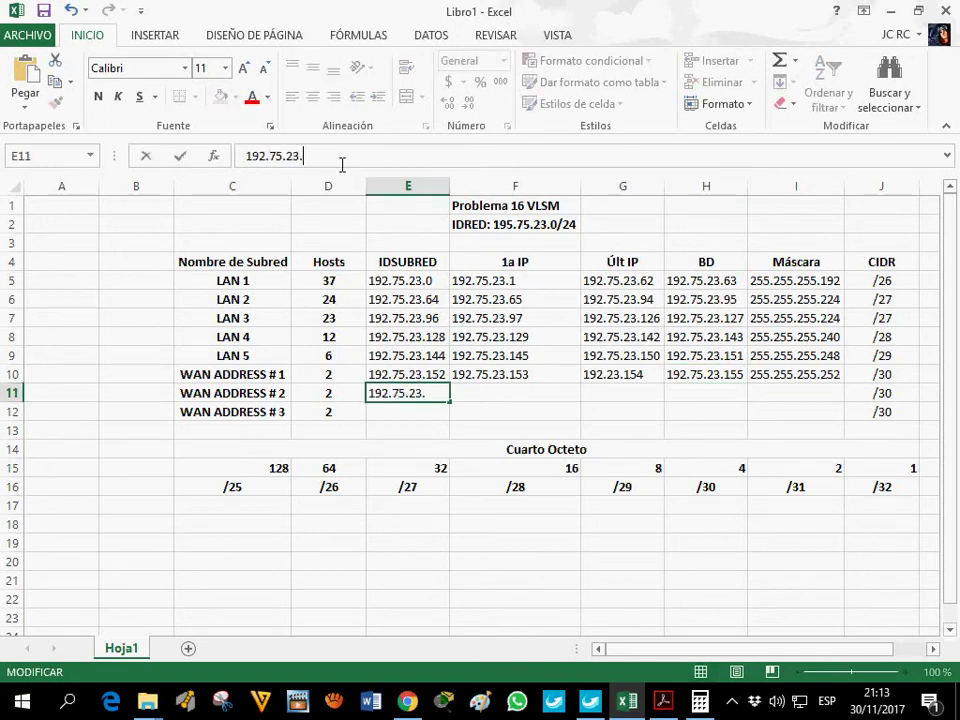
pyautogui.write('156')
pyautogui.press('Tab')
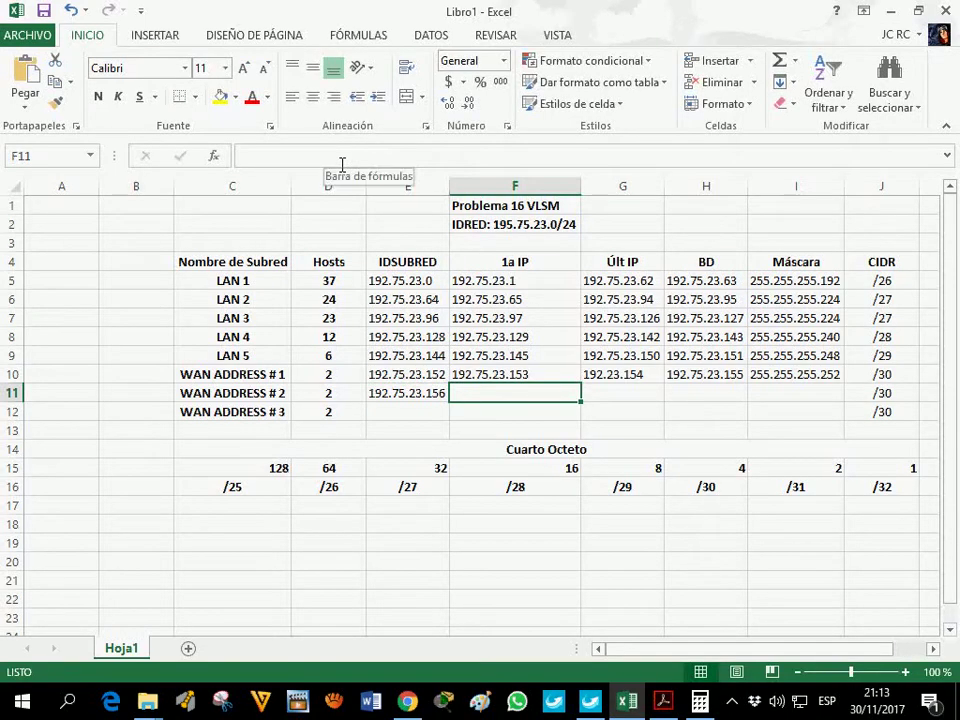
pyautogui.write('1')
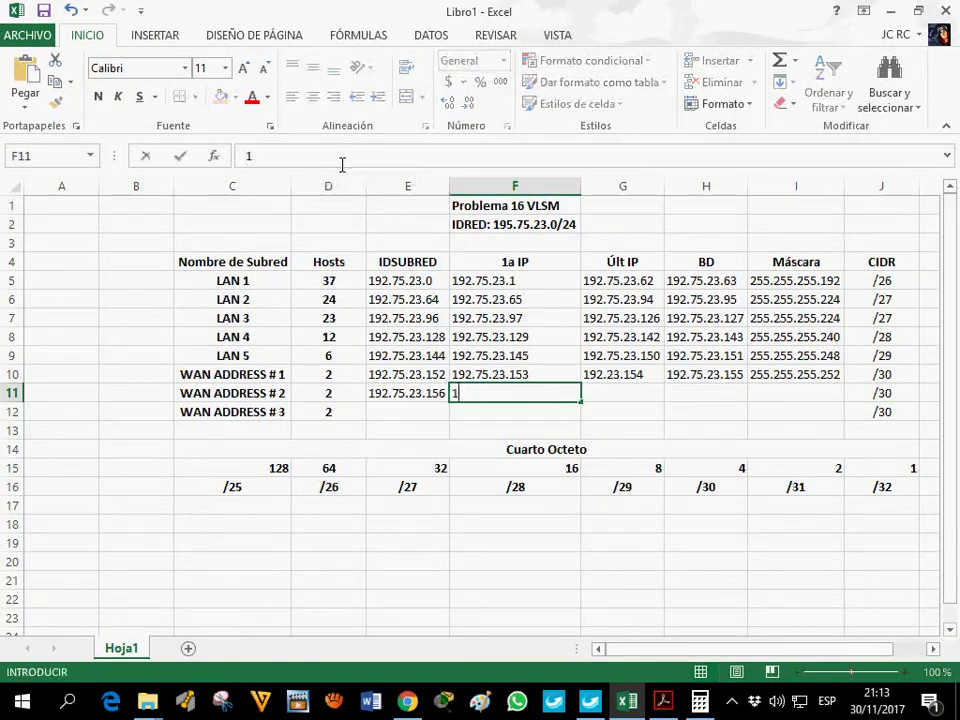
pyautogui.write('92.75.23.157')
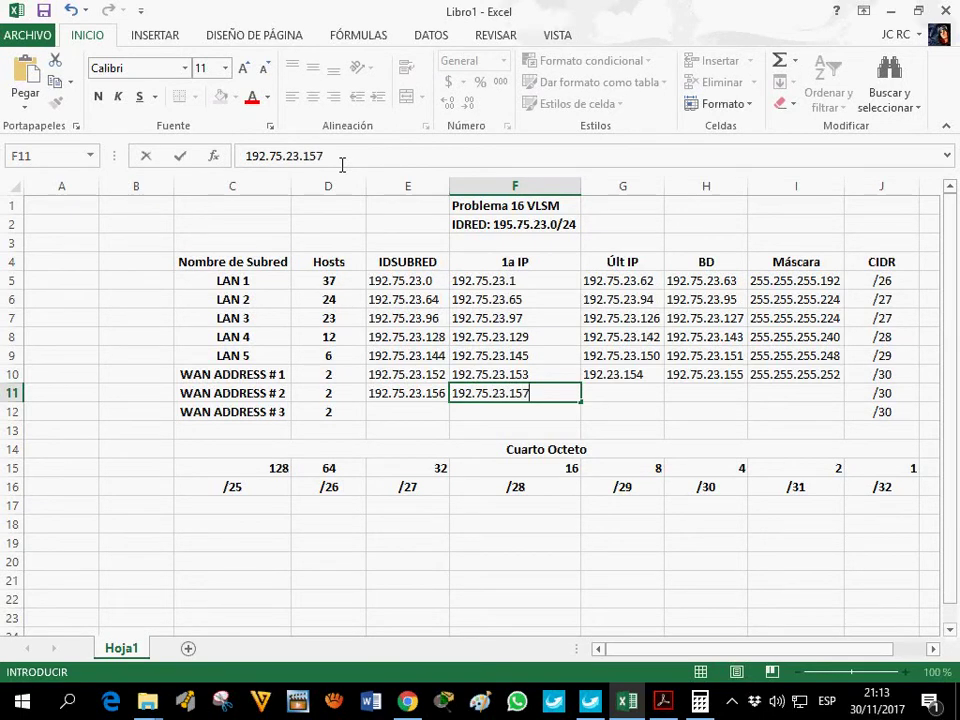
pyautogui.press('Tab')
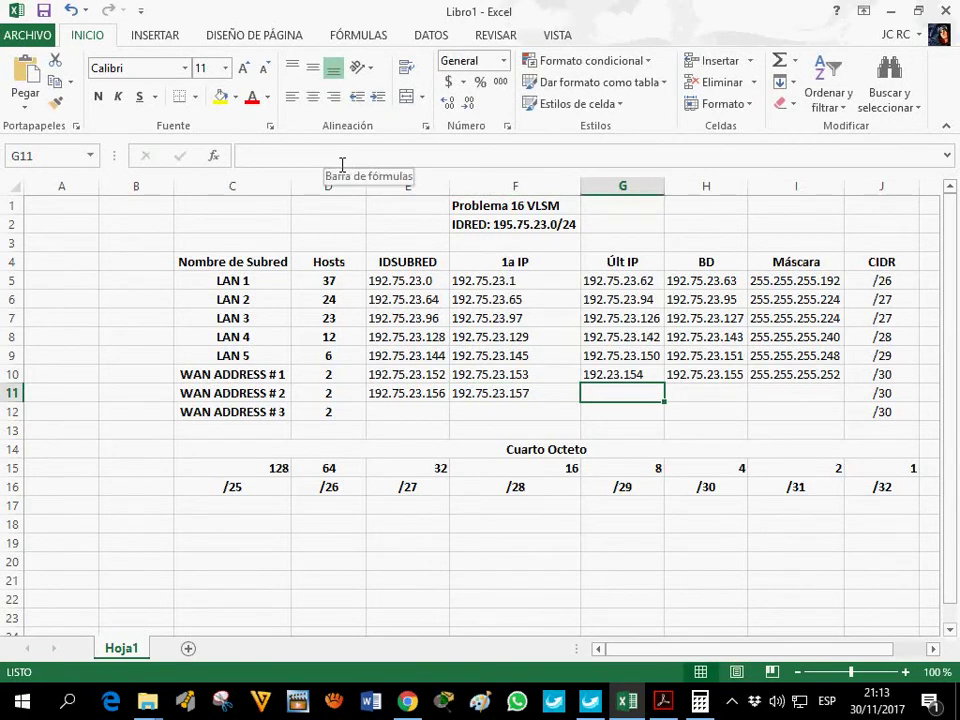
# - Check the network diagram in Acrobat Reader, then return to Excel and start WAN ADDRESS # 2's last IP with 192.23
pyautogui.click(672, 705)
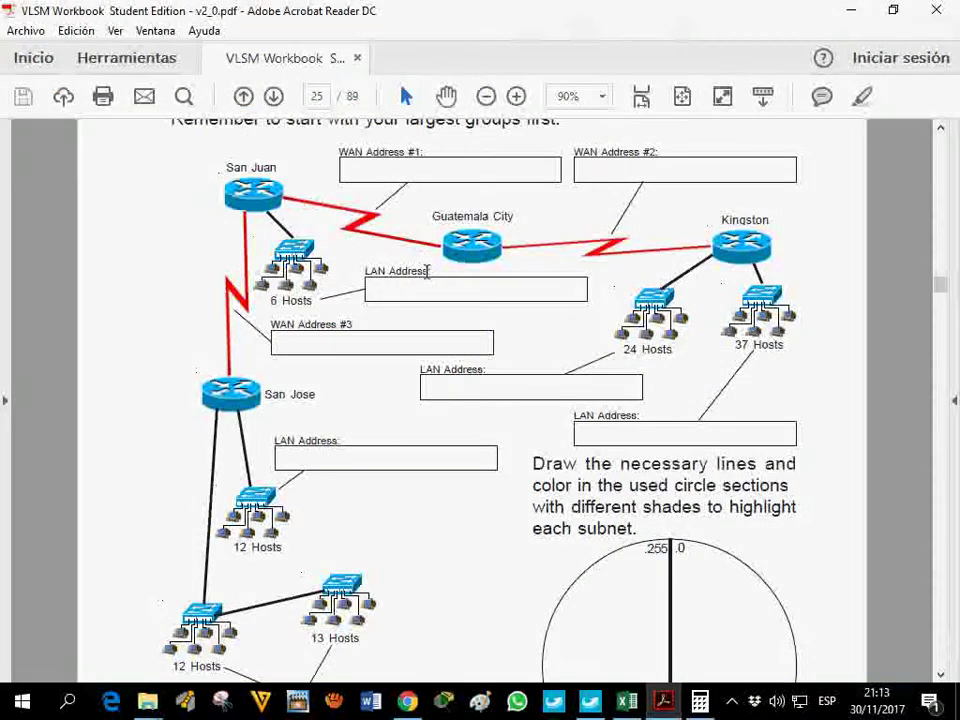
pyautogui.click(662, 700)
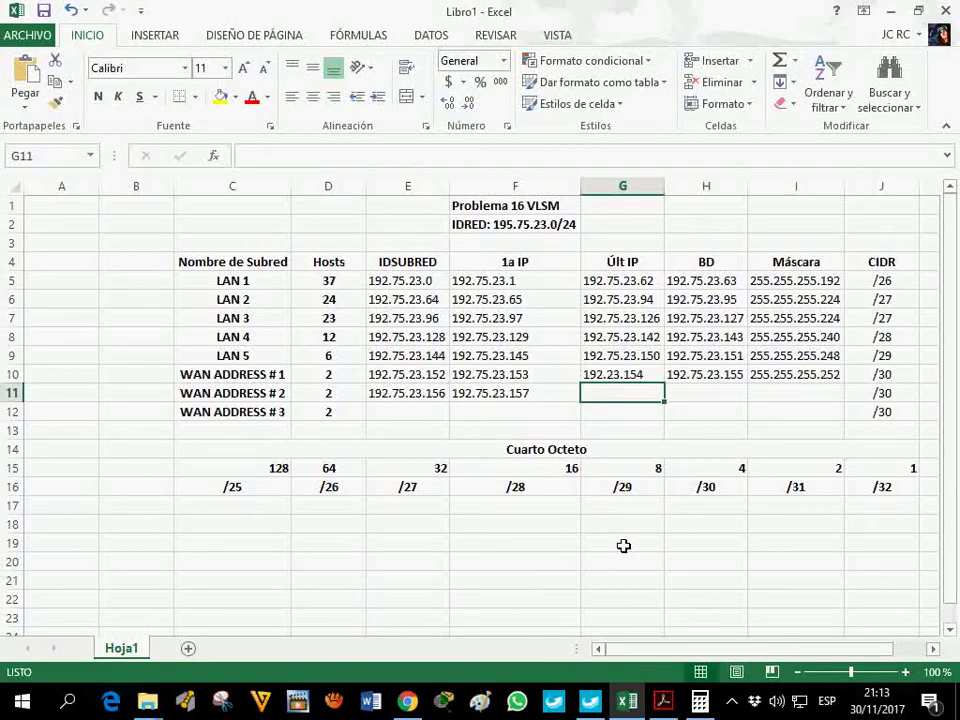
pyautogui.write('192.')
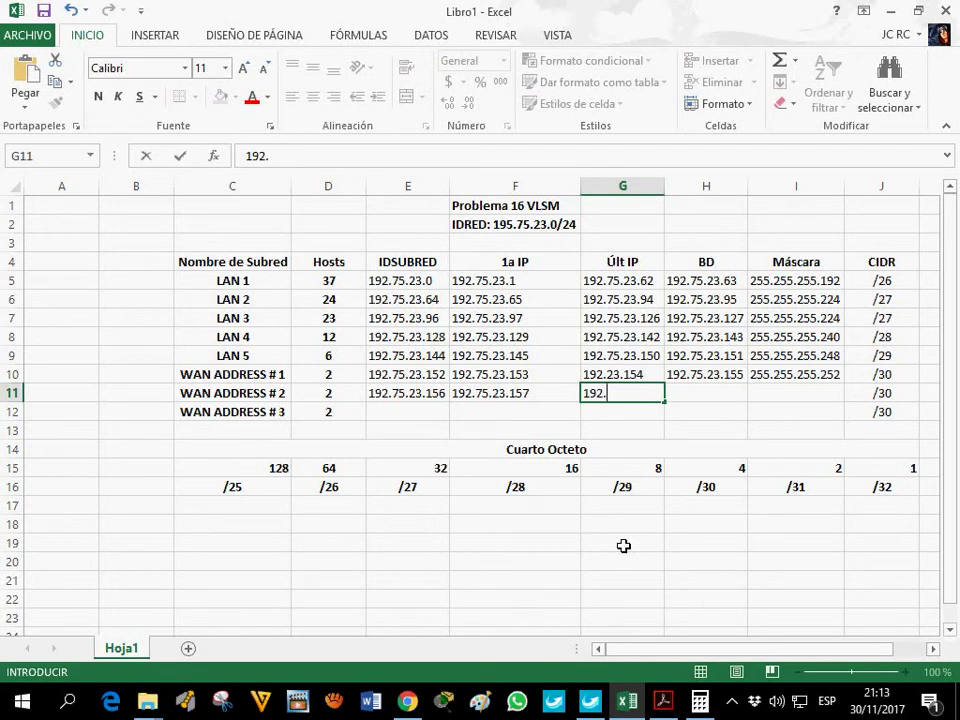
pyautogui.write('23')
# - Correct WAN ADDRESS # 1's last IP to 192.75.23.154
pyautogui.click(611, 375)
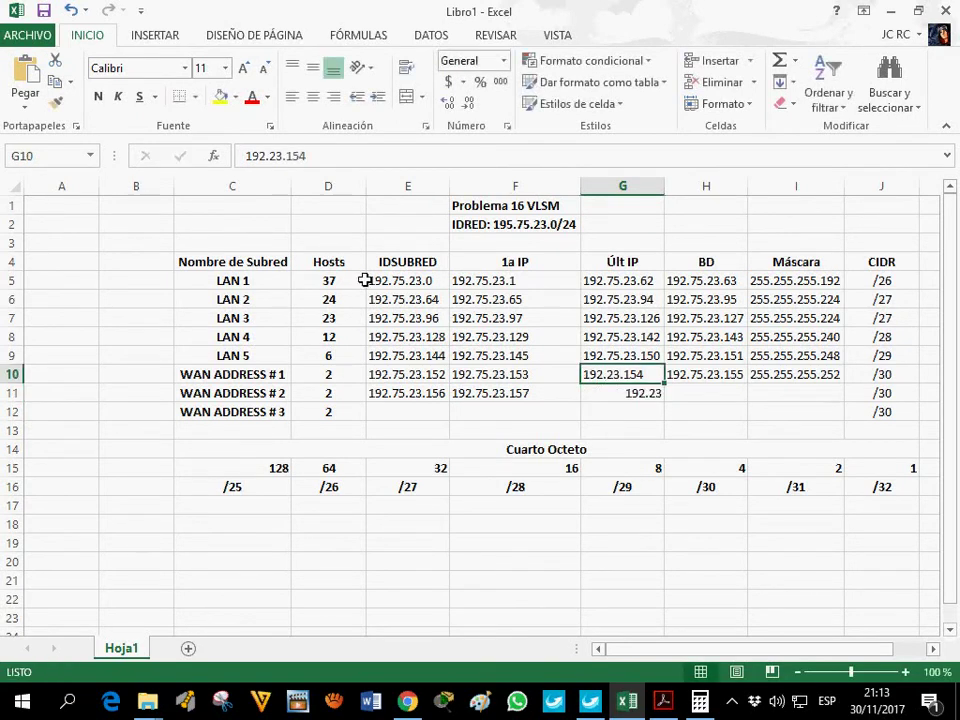
pyautogui.click(277, 166)
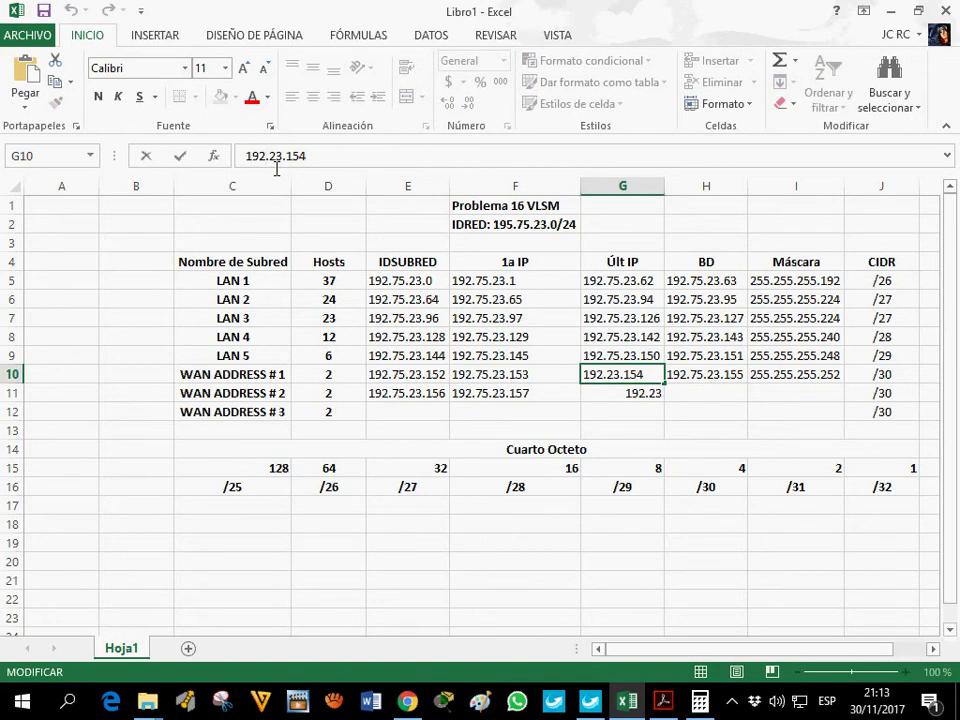
pyautogui.write('75.')
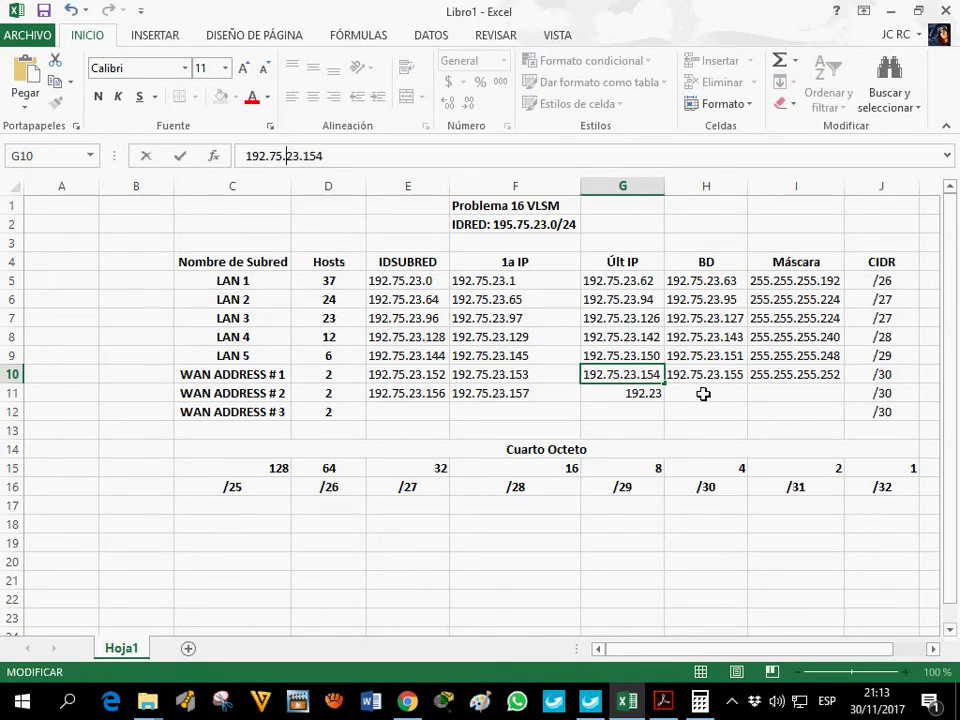
pyautogui.click(703, 394)
# - Correct and complete WAN ADDRESS # 2's last IP as 192.75.23.158
pyautogui.click(658, 394)
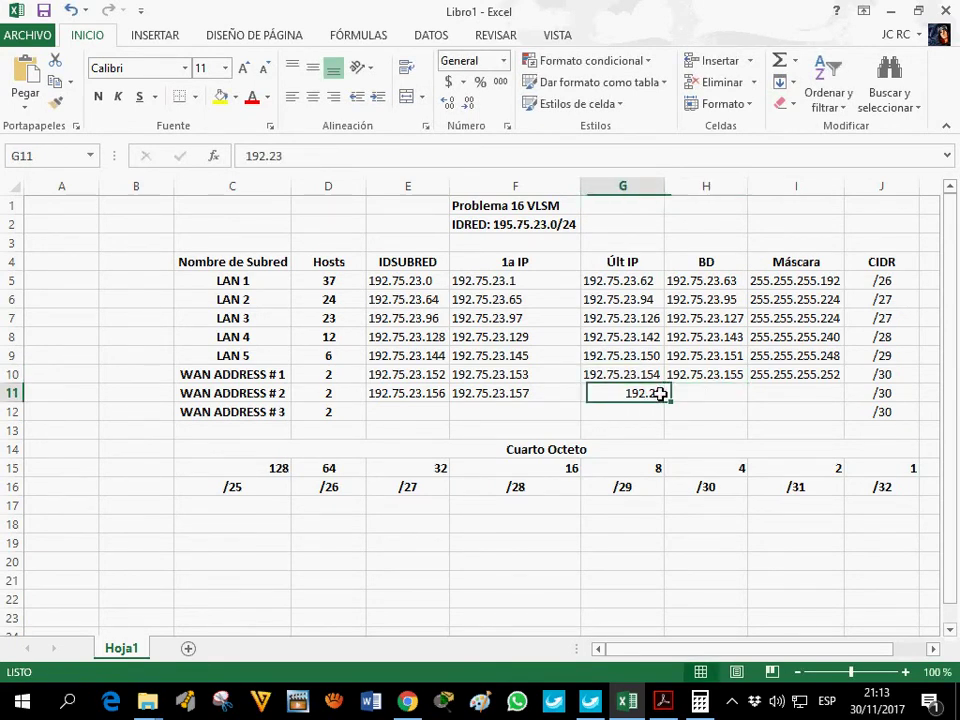
pyautogui.click(386, 157)
pyautogui.press('BackSpace')
pyautogui.press('BackSpace')
pyautogui.write('75.23.158')
pyautogui.press('Tab')
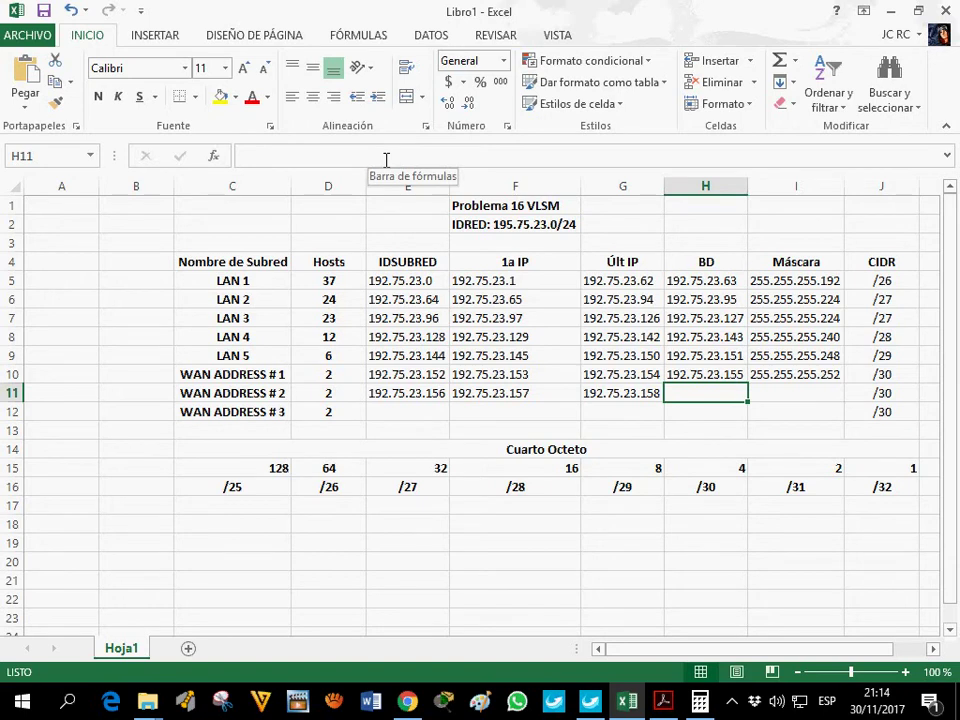
# - Enter 192.75.23.159 as WAN ADDRESS # 2's broadcast address
pyautogui.write('192.75')
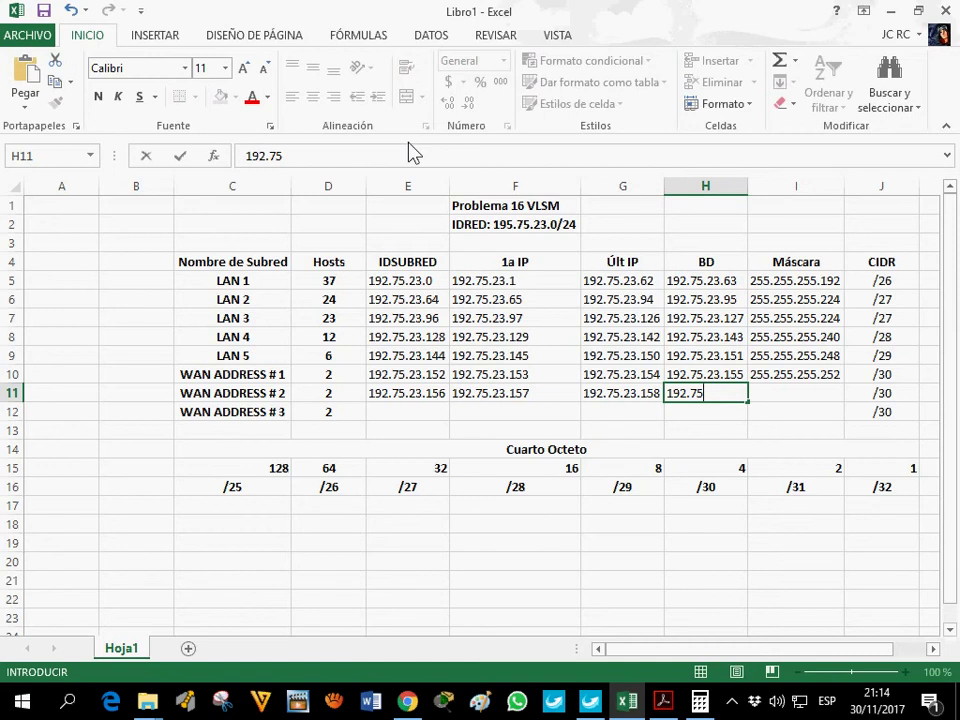
pyautogui.write('.23.159')
pyautogui.press('Tab')
# - Enter the mask 255.255.255.252 for both WAN ADDRESS # 2 and WAN ADDRESS # 3
pyautogui.write('255.55')
pyautogui.press('BackSpace')
pyautogui.press('BackSpace')
pyautogui.write('255.255.255')
pyautogui.press('BackSpace')
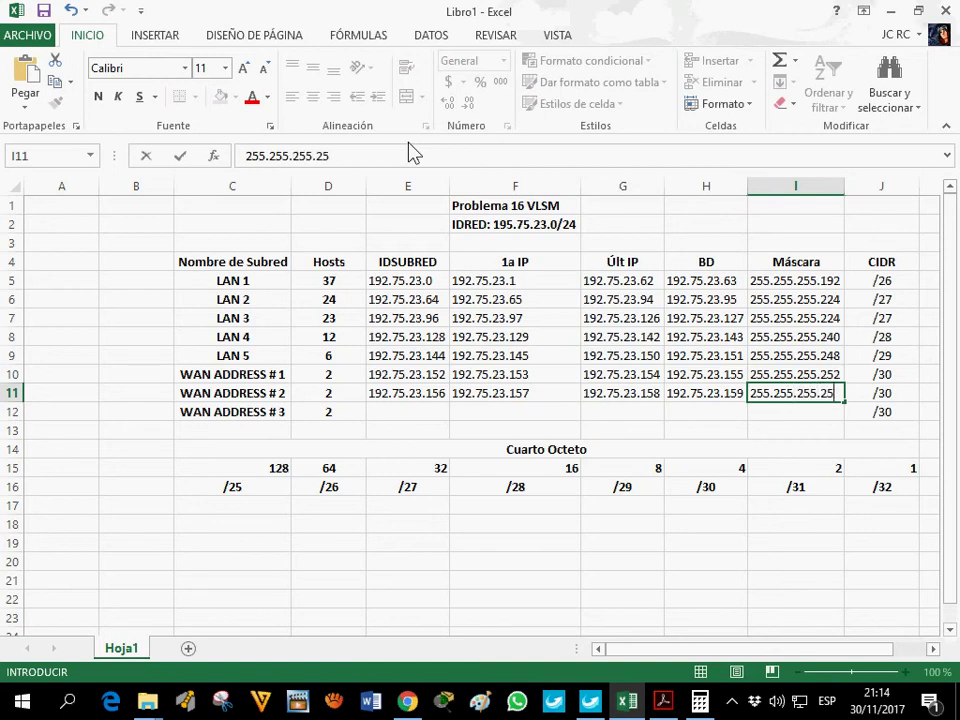
pyautogui.press('Return')
pyautogui.write('255')
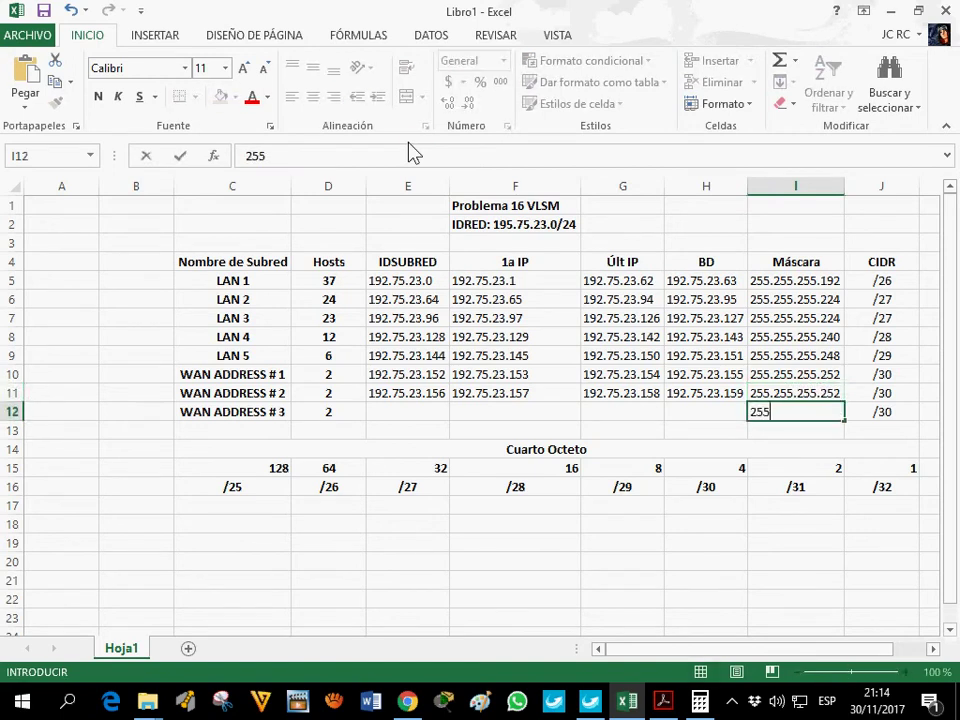
pyautogui.write('.255.255.252')
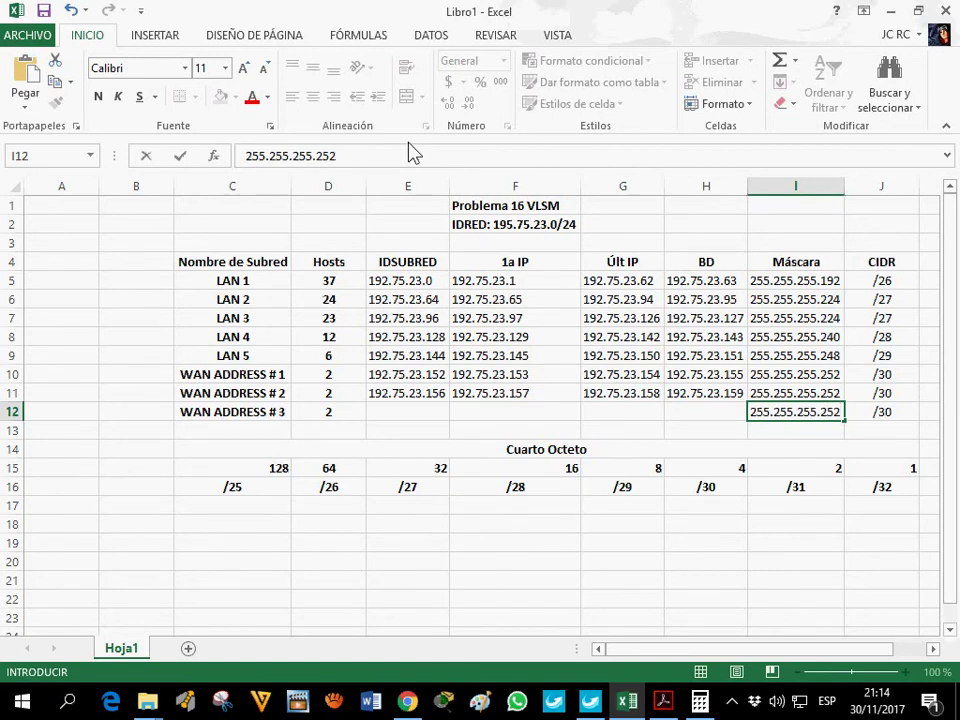
# - Enter 192.75.23.160 as WAN ADDRESS # 3's subnet ID and 192.75.23.161 as its first IP
pyautogui.click(416, 410)
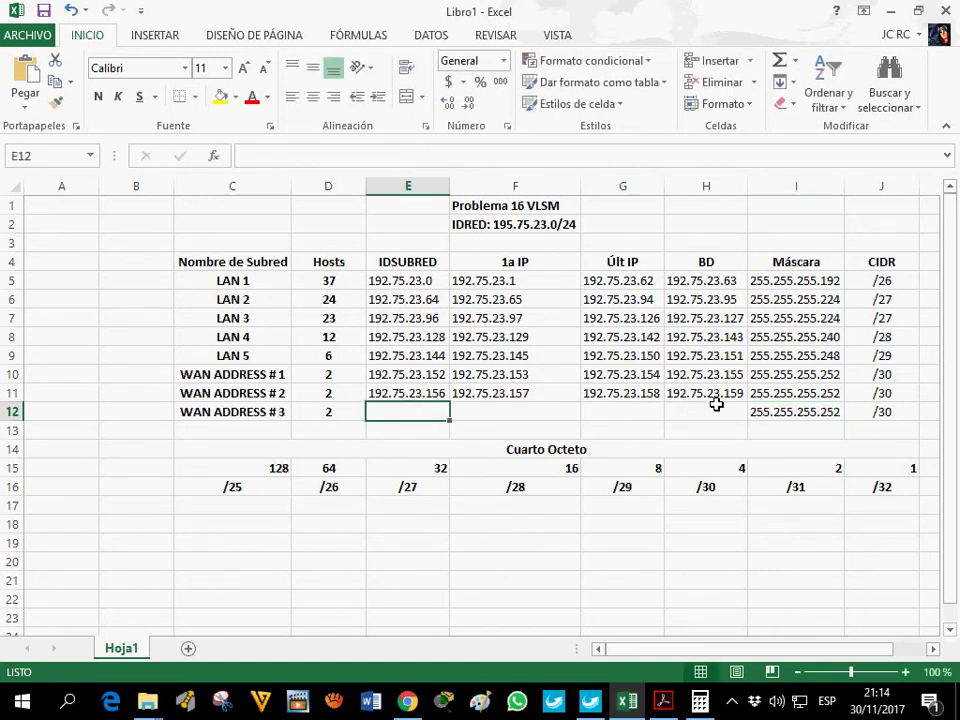
pyautogui.write('192')
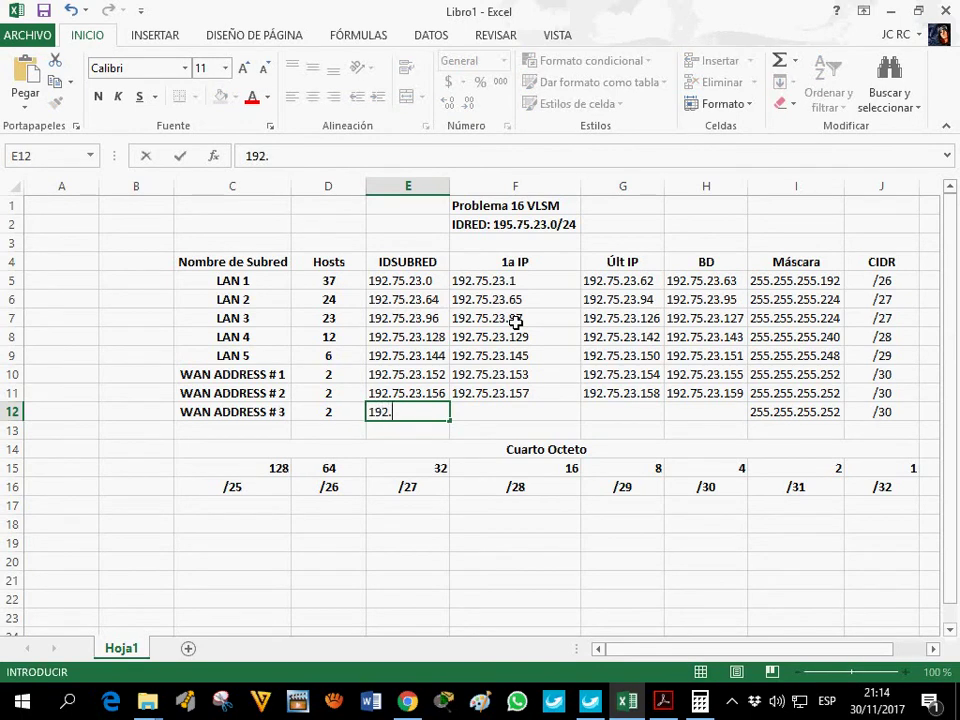
pyautogui.write('.75.23.160')
pyautogui.press('Tab')
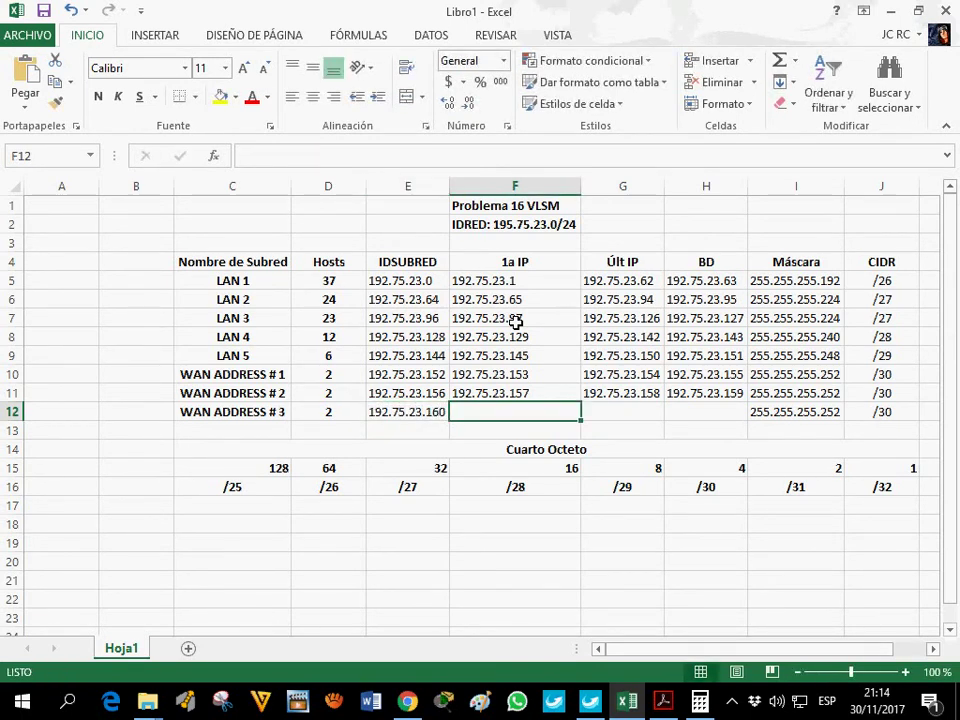
pyautogui.write('192.75.23.161')
pyautogui.press('Tab')
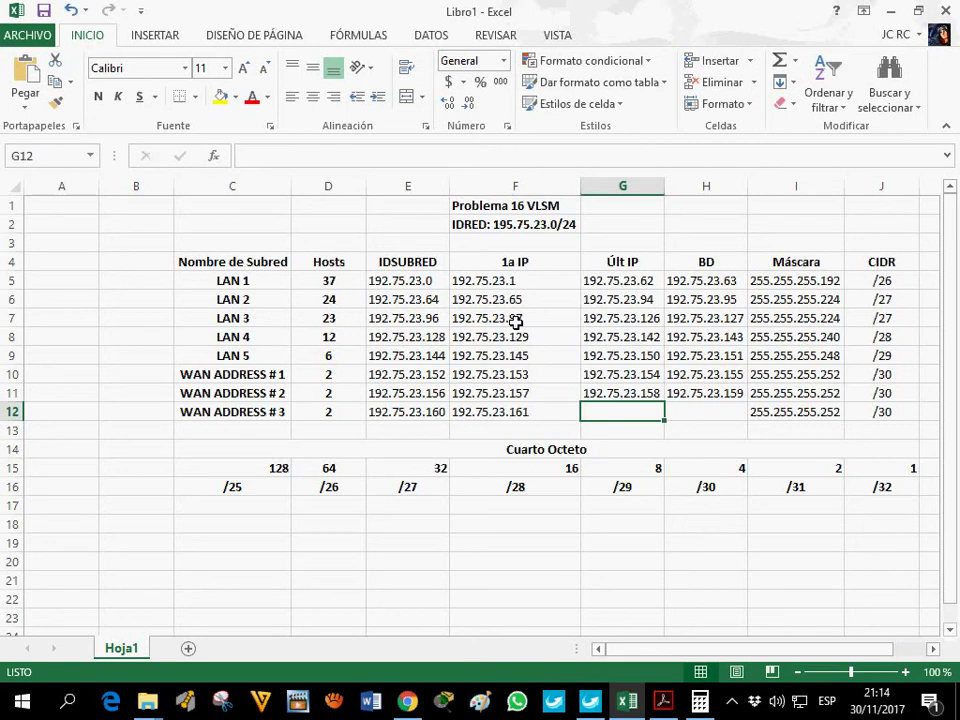
# - Enter 192.175.23.162 as WAN ADDRESS # 3's last IP and fit the Últ IP column's width to its contents
pyautogui.write('192.1')
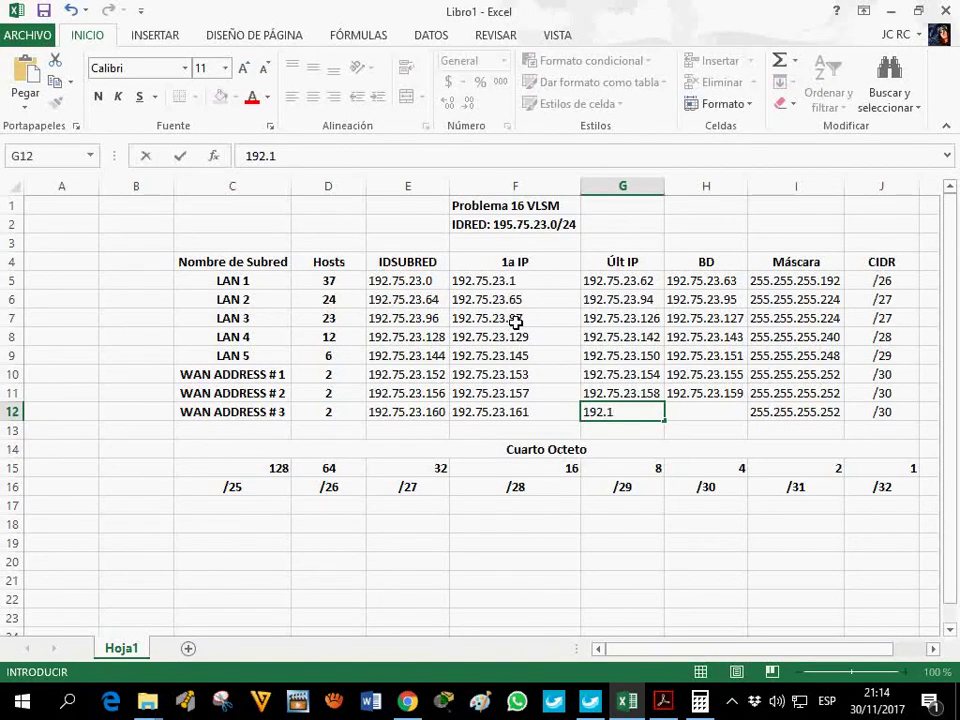
pyautogui.write('75.23')
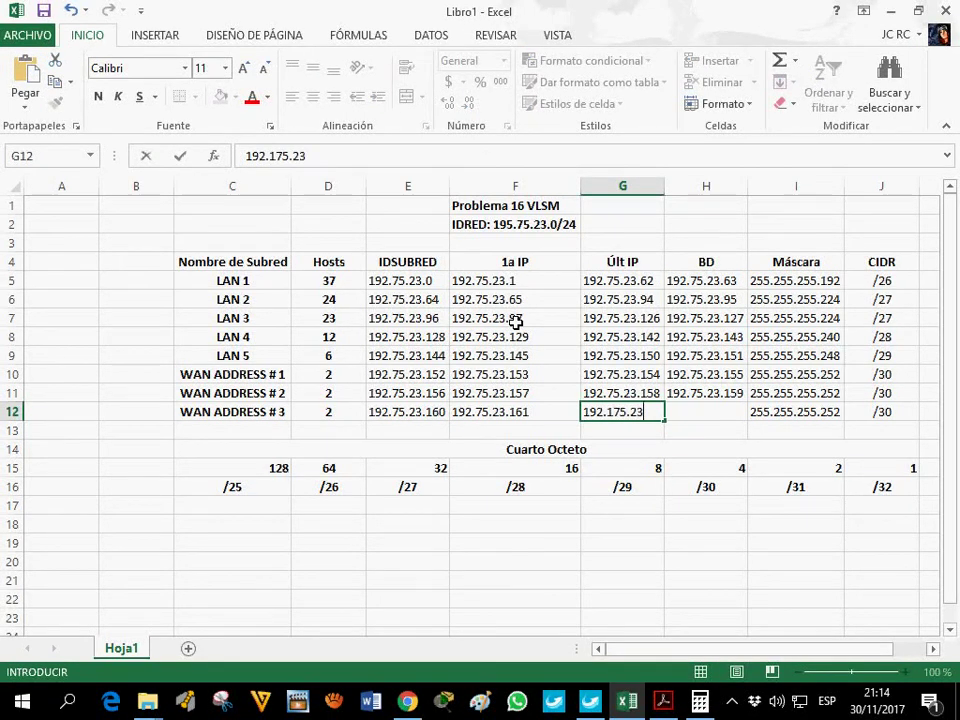
pyautogui.write('.161')
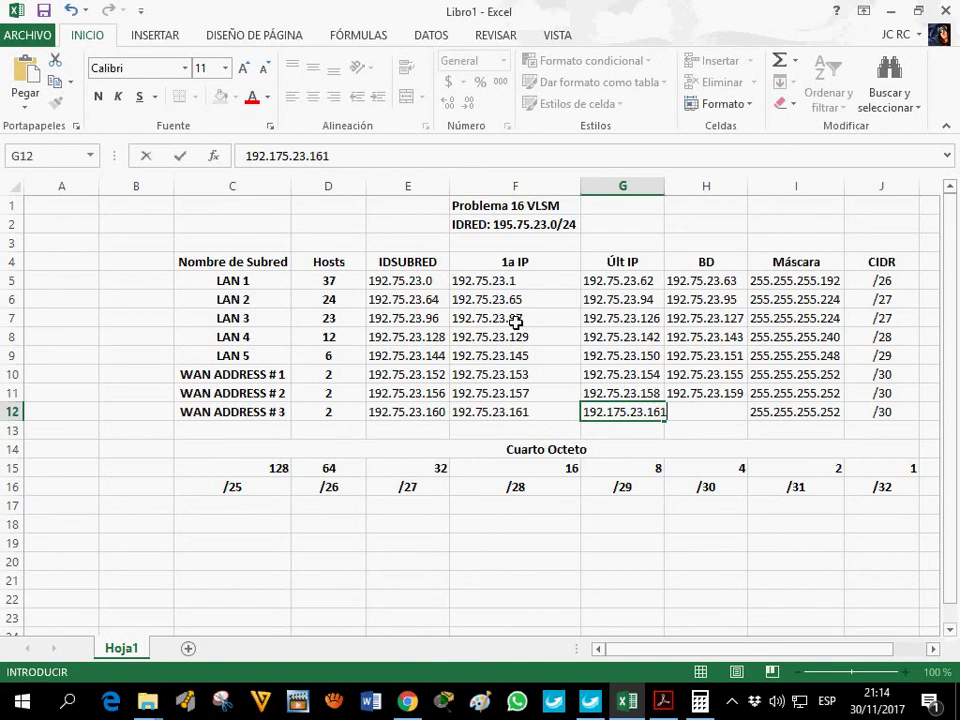
pyautogui.press('BackSpace')
pyautogui.write('2')
pyautogui.moveTo(620, 318); pyautogui.dragTo(620, 300)
pyautogui.click(640, 188)
pyautogui.doubleClick(665, 187)
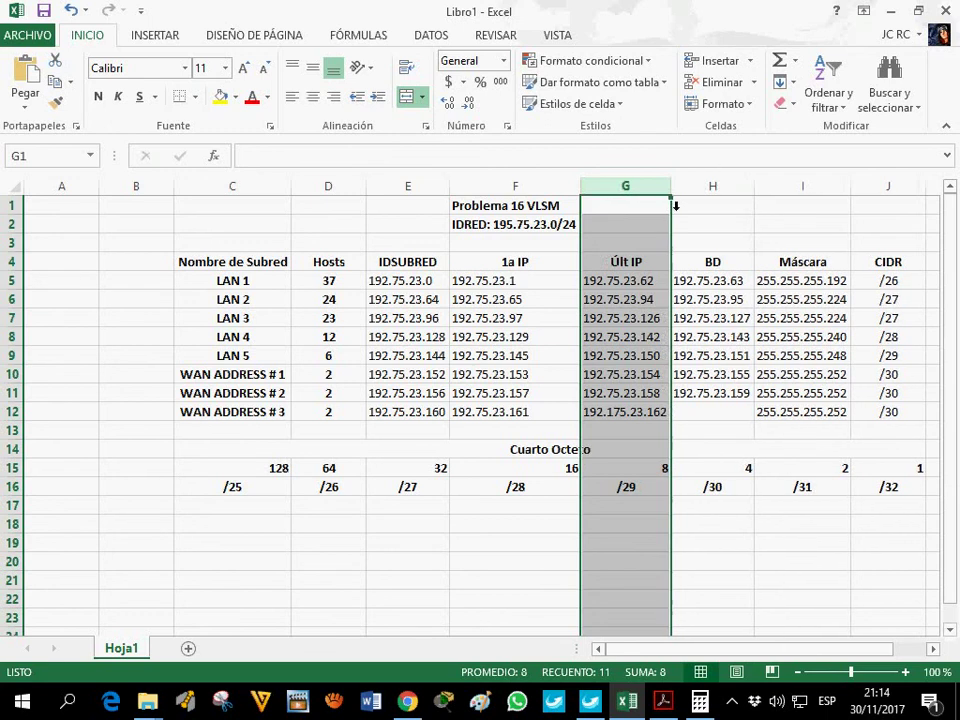
# - Enter 192.75.23.163 as WAN ADDRESS # 3's broadcast address
pyautogui.click(711, 411)
pyautogui.write('1')
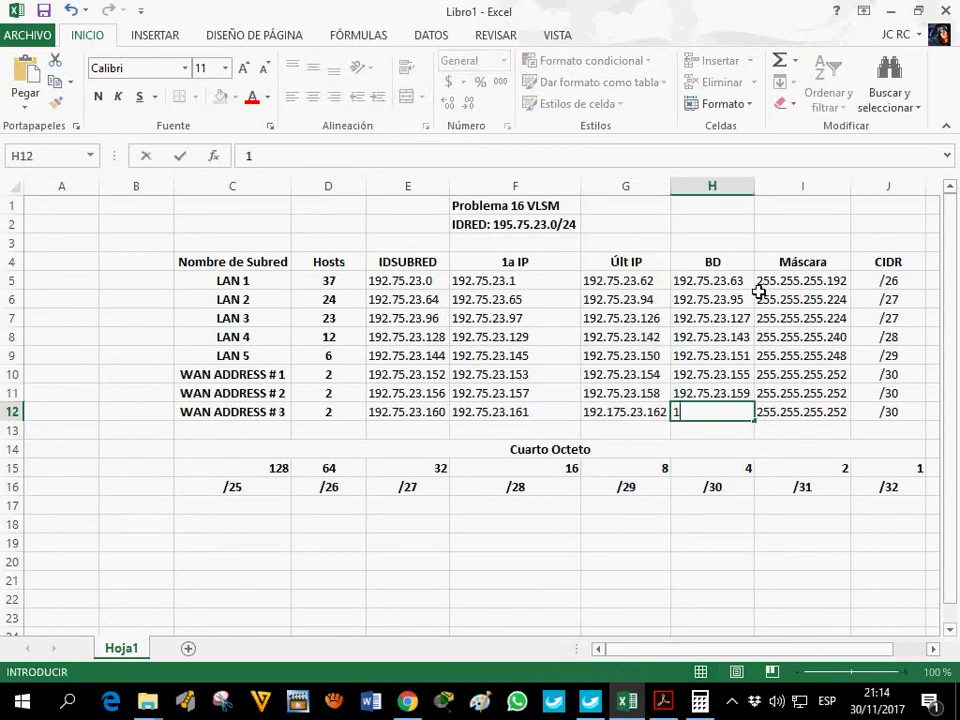
pyautogui.write('92.75.2')
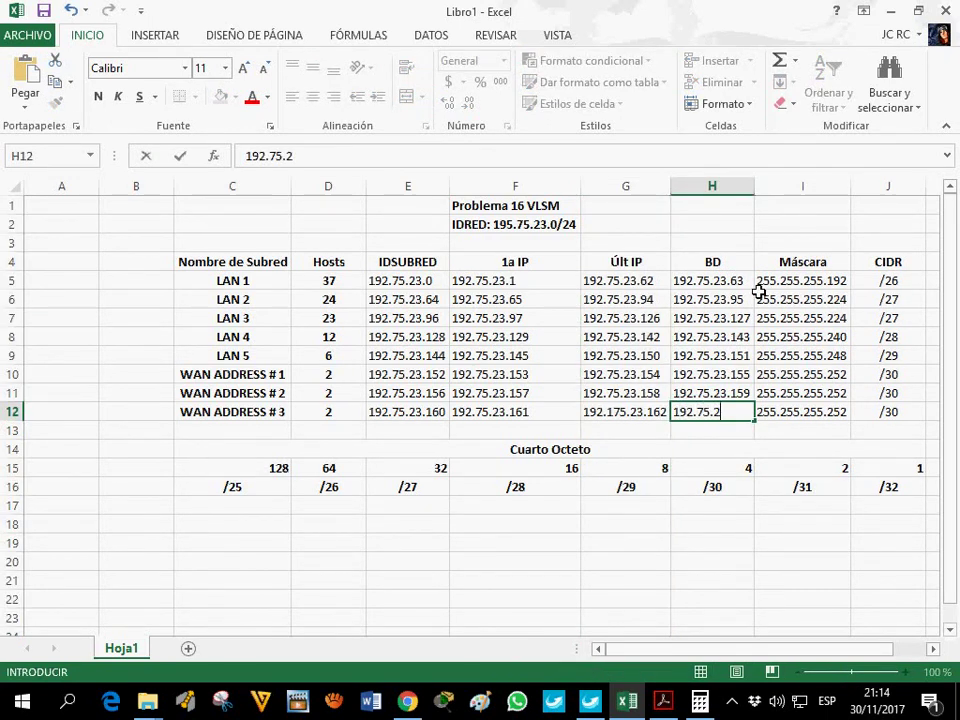
pyautogui.write('3.163')
pyautogui.click(796, 358)
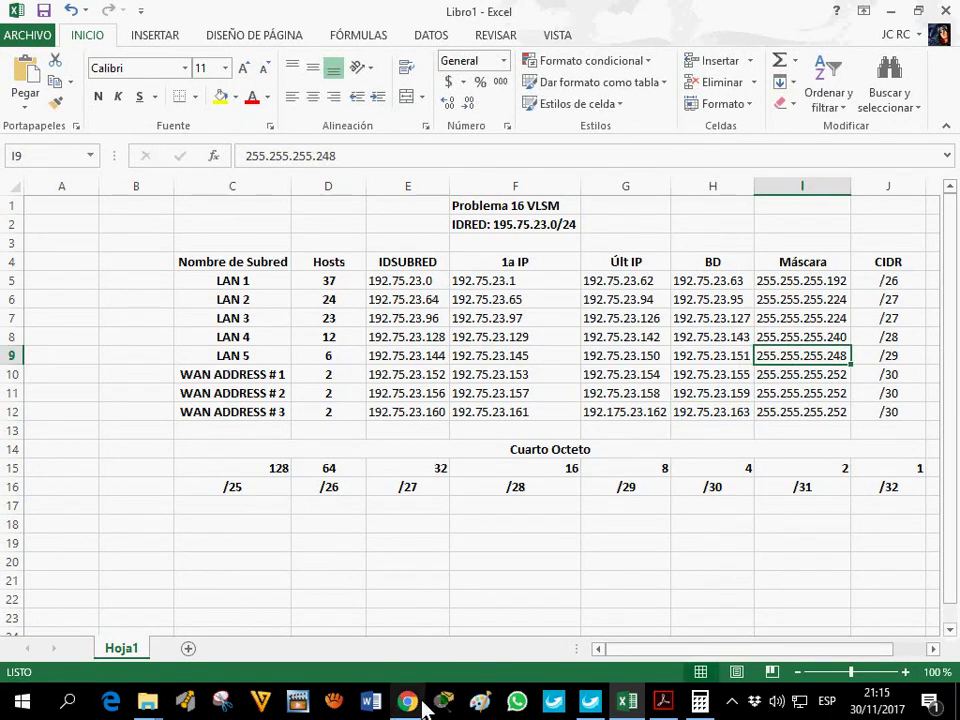
pyautogui.click(724, 422)
pyautogui.click(724, 416)
# - Switch to Chrome, check subnet H's address and broadcast in the VLSM calculator results, and return to Excel
pyautogui.click(407, 701)
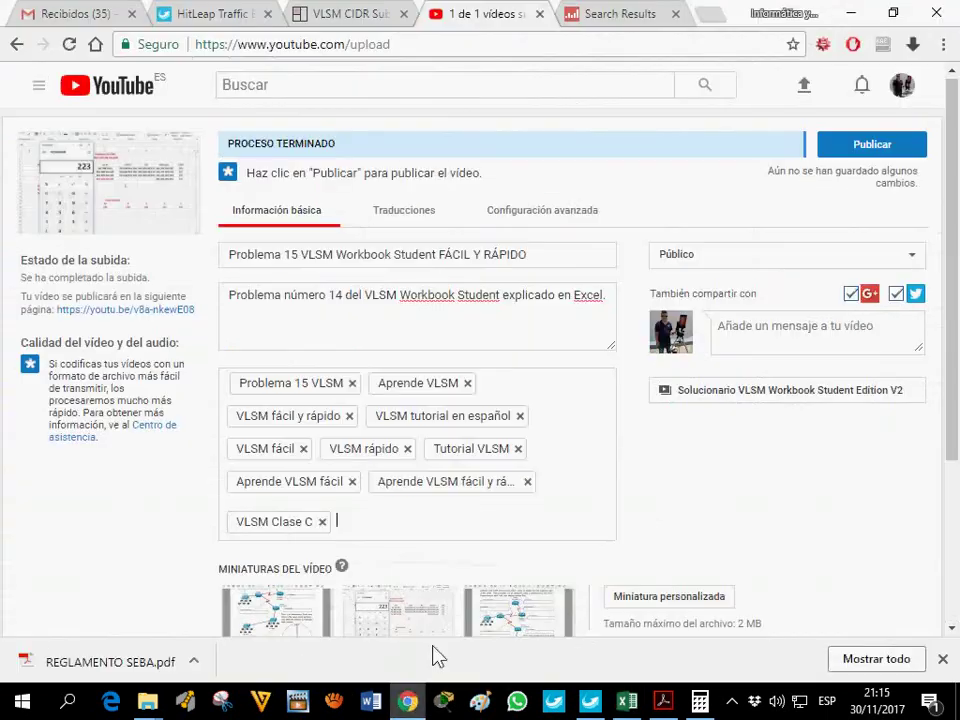
pyautogui.click(330, 14)
pyautogui.moveTo(918, 461); pyautogui.dragTo(880, 462)
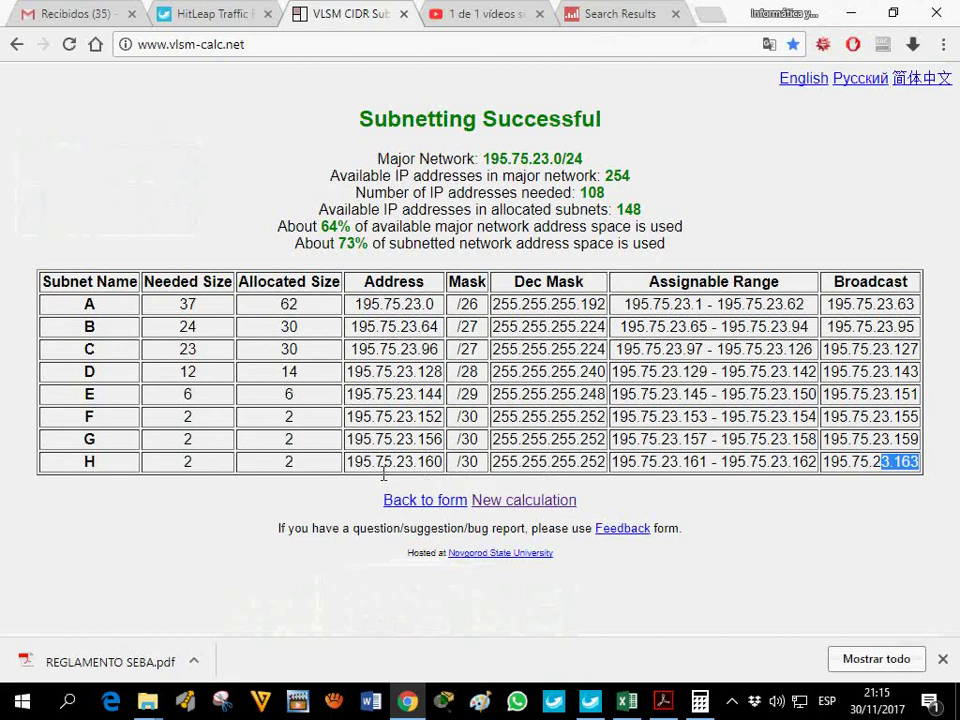
pyautogui.moveTo(352, 462); pyautogui.dragTo(413, 462)
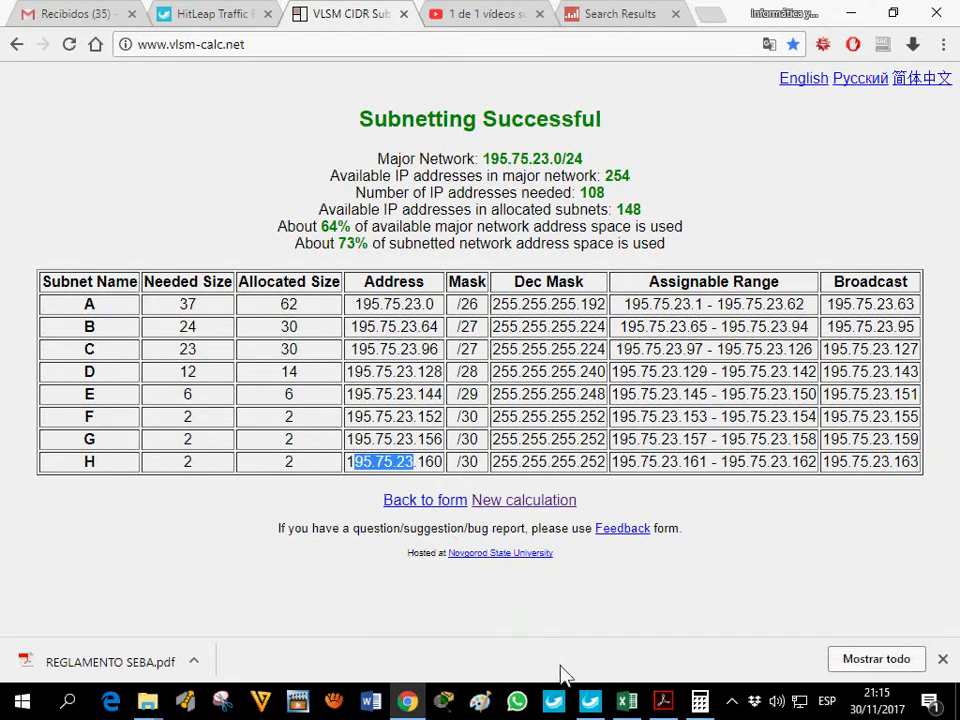
pyautogui.hotkey('alt', 'Tab')
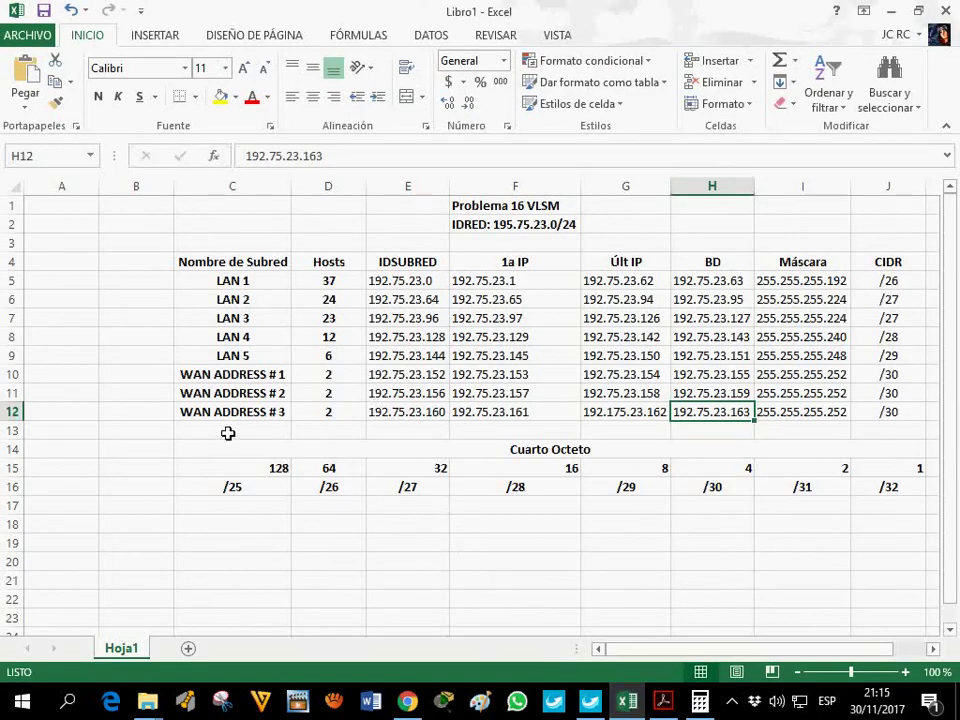